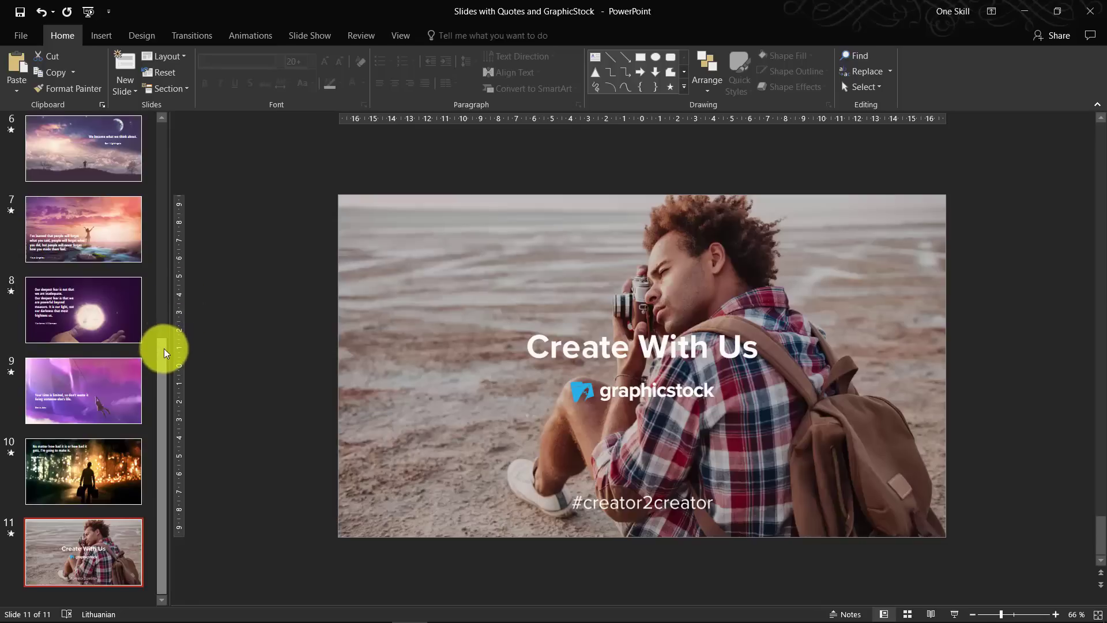
Scroll the quotes deck's thumbnail pane to reach slide 11, Create With Us.
drag(161, 346, 159, 114)
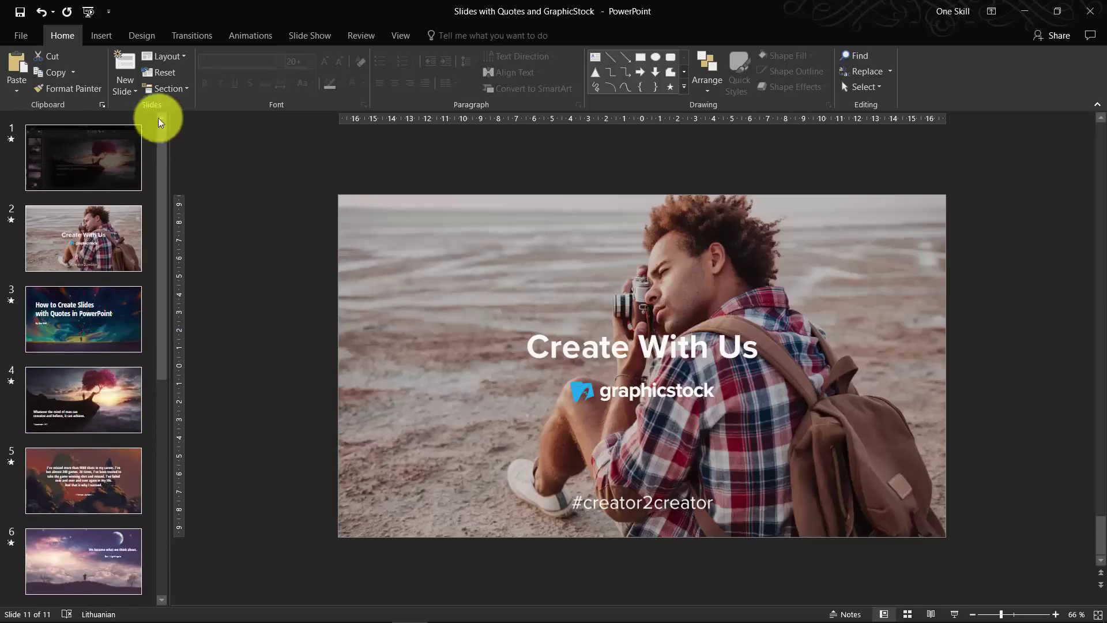
Create a new blank presentation, Presentation9.
click(25, 37)
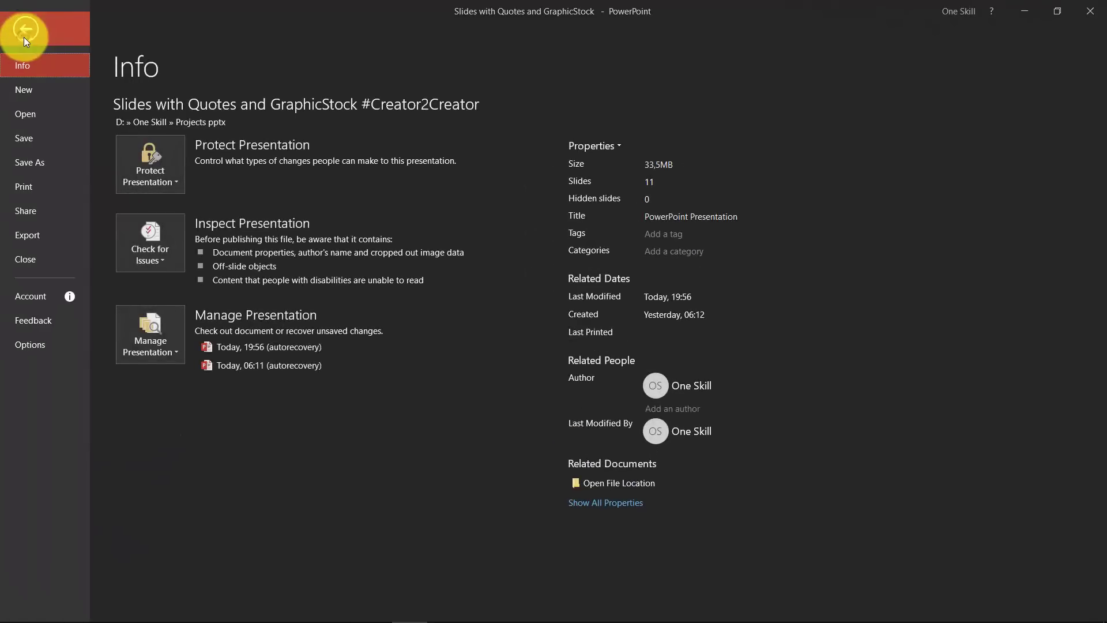
click(33, 94)
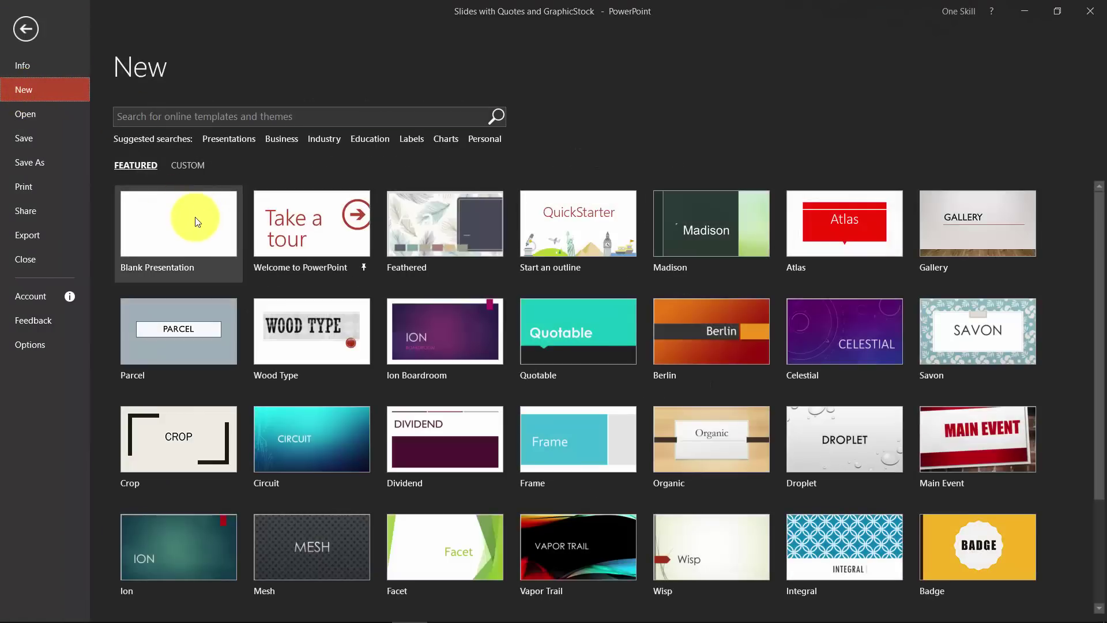
click(194, 223)
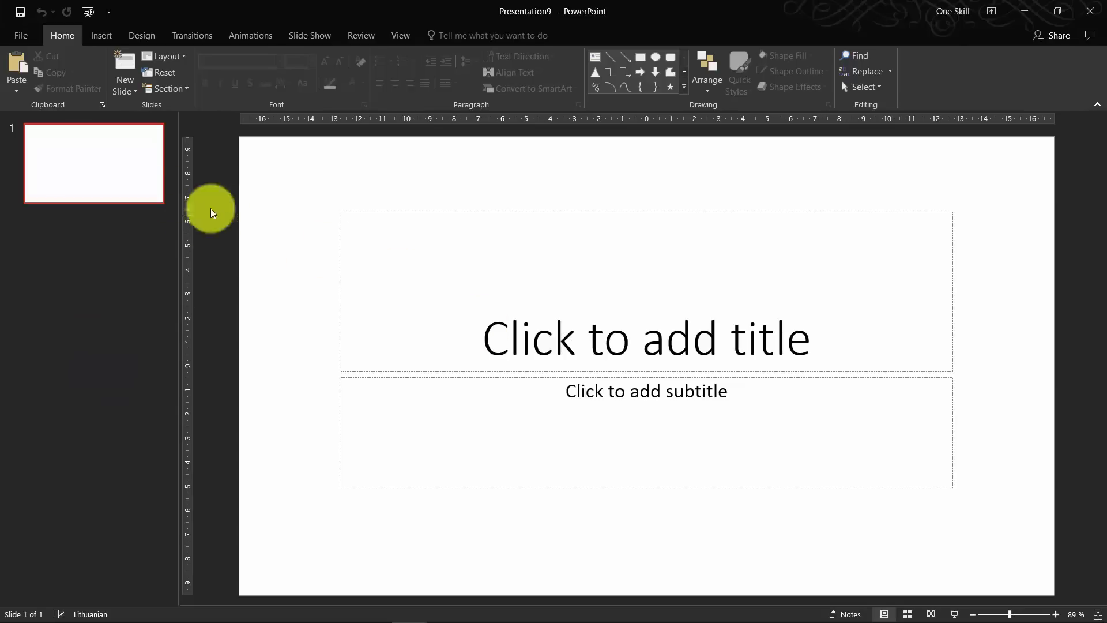
Change its only slide to the Blank layout with no placeholders.
right_click(91, 152)
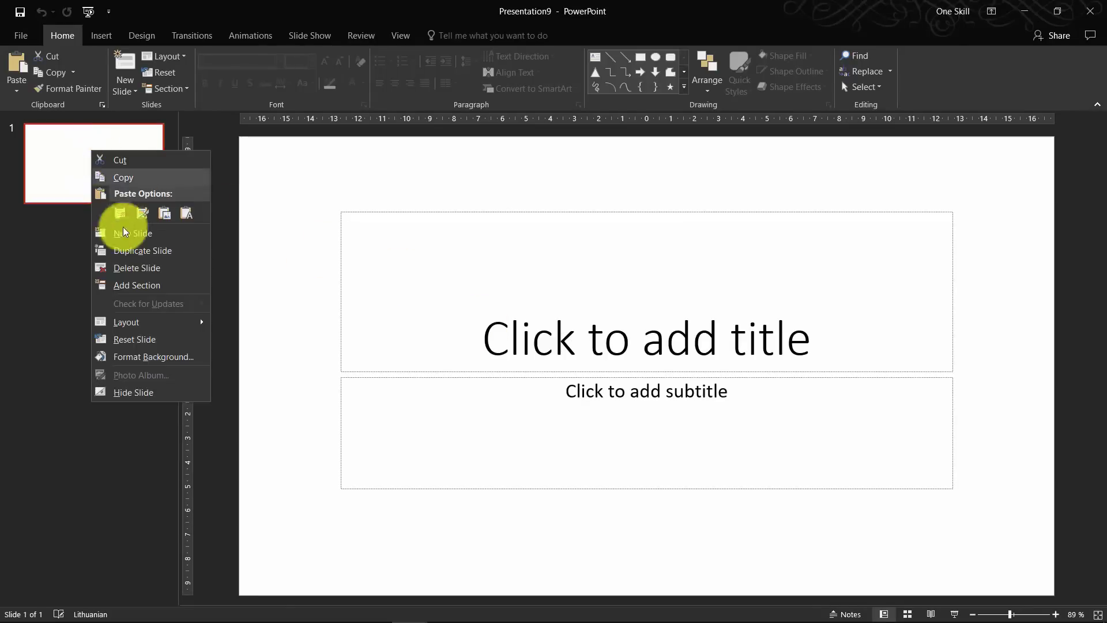
mouse_move(168, 328)
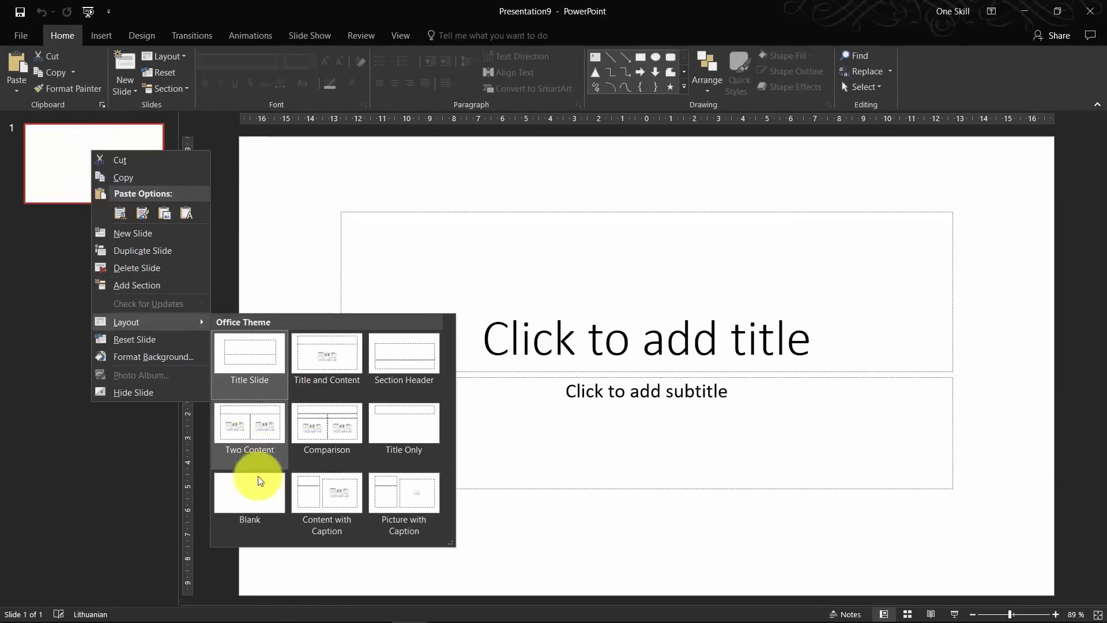
click(258, 500)
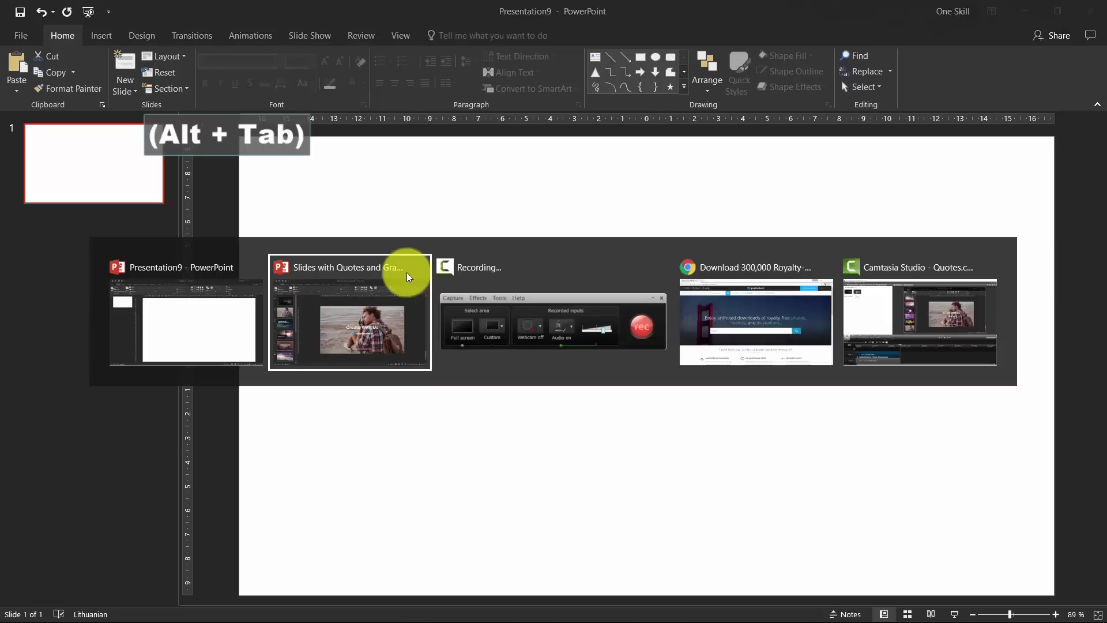
Bring GraphicStock to the front and browse its curated Collections page.
alt+click(746, 322)
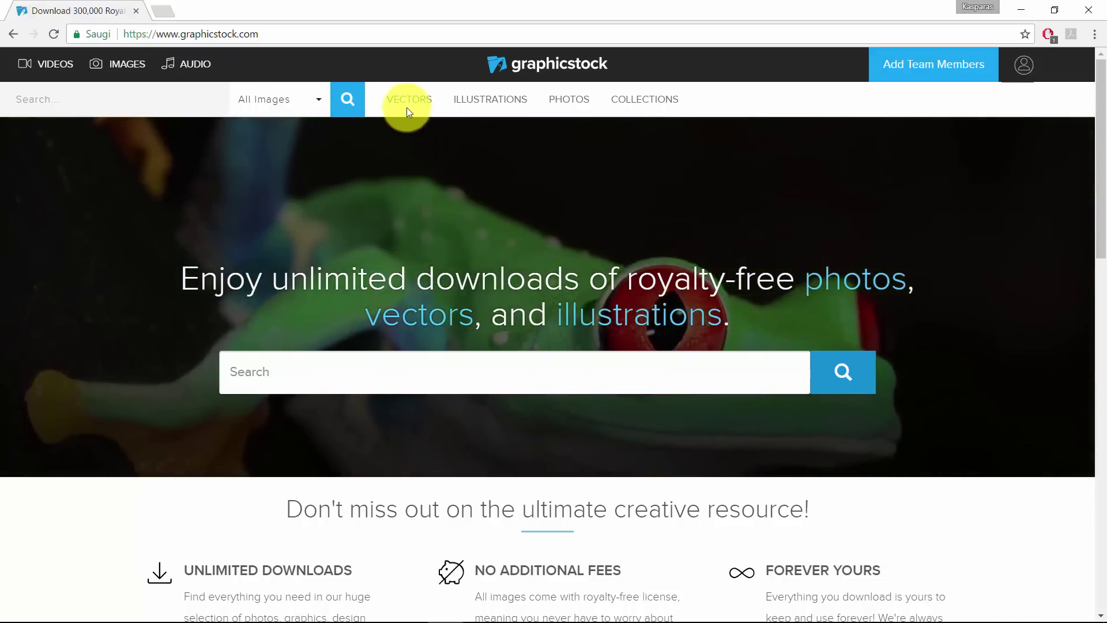
mouse_move(487, 99)
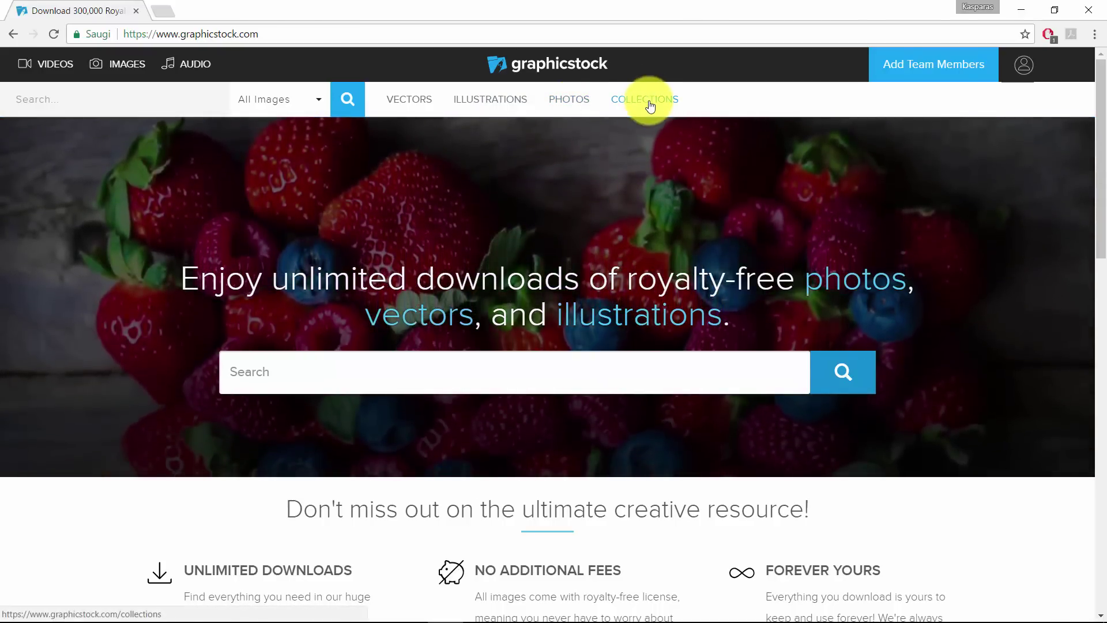
click(650, 104)
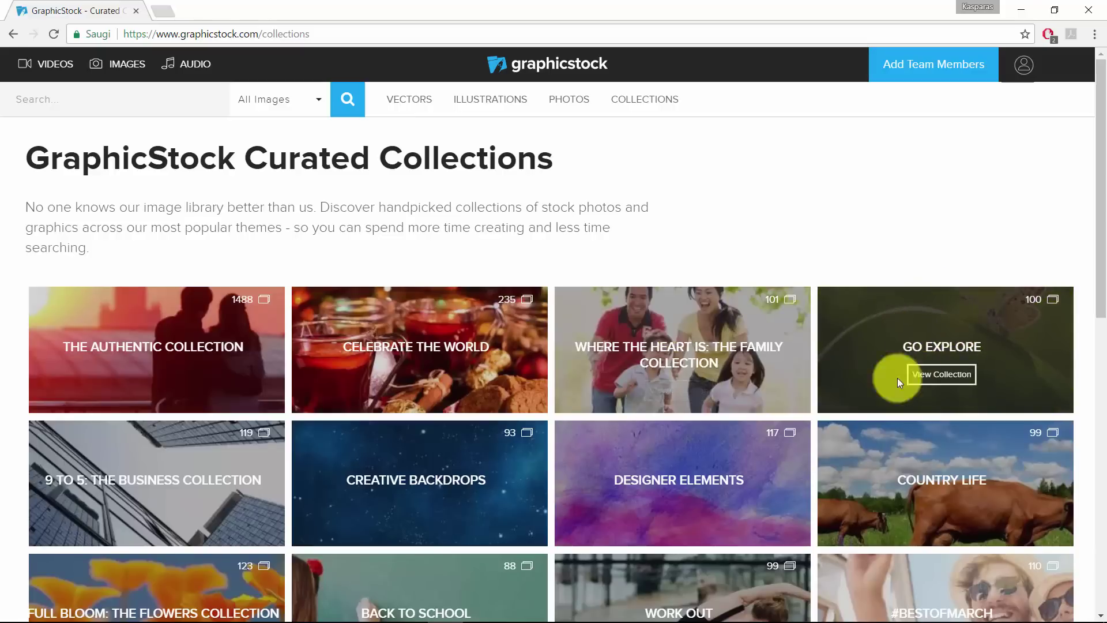
scroll(186, 456, down, 3)
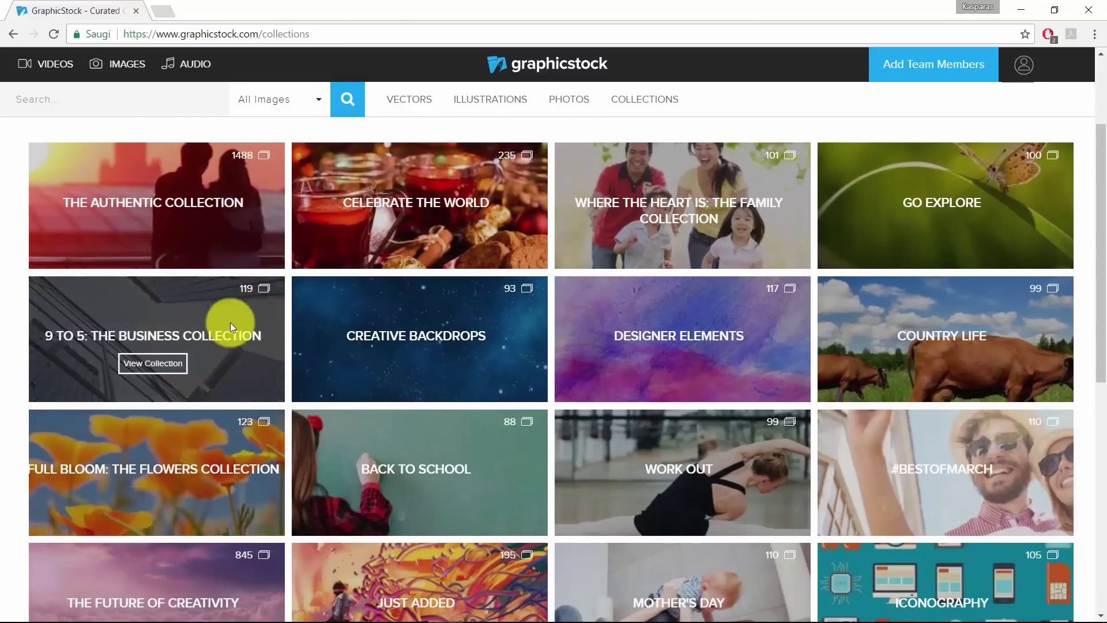
scroll(281, 451, down, 3)
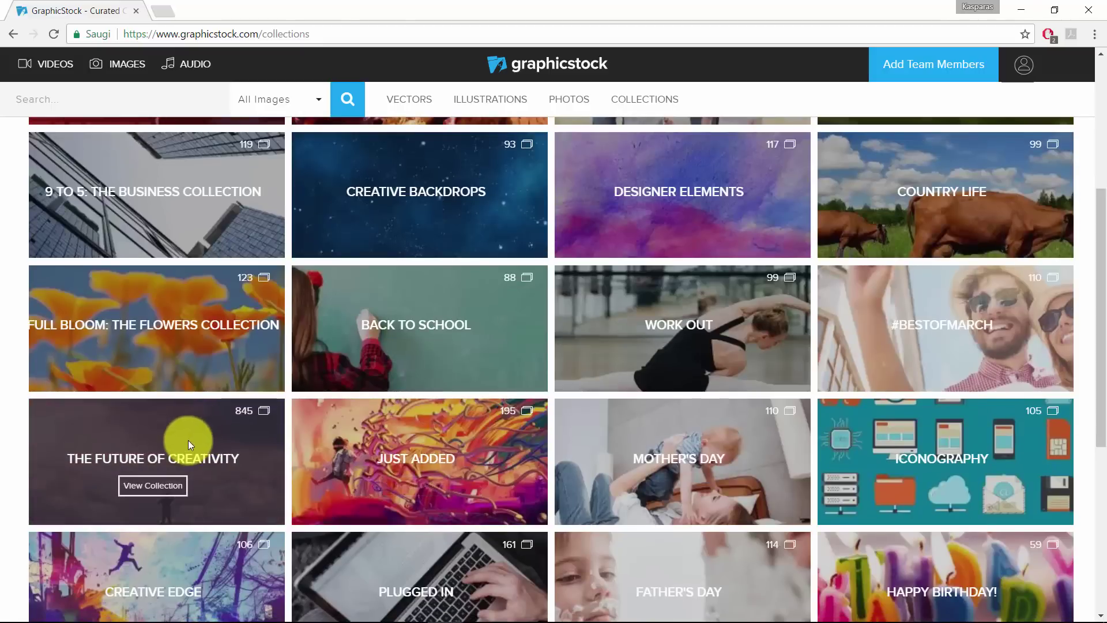
Open The Future of Creativity collection and scroll through its images.
click(153, 486)
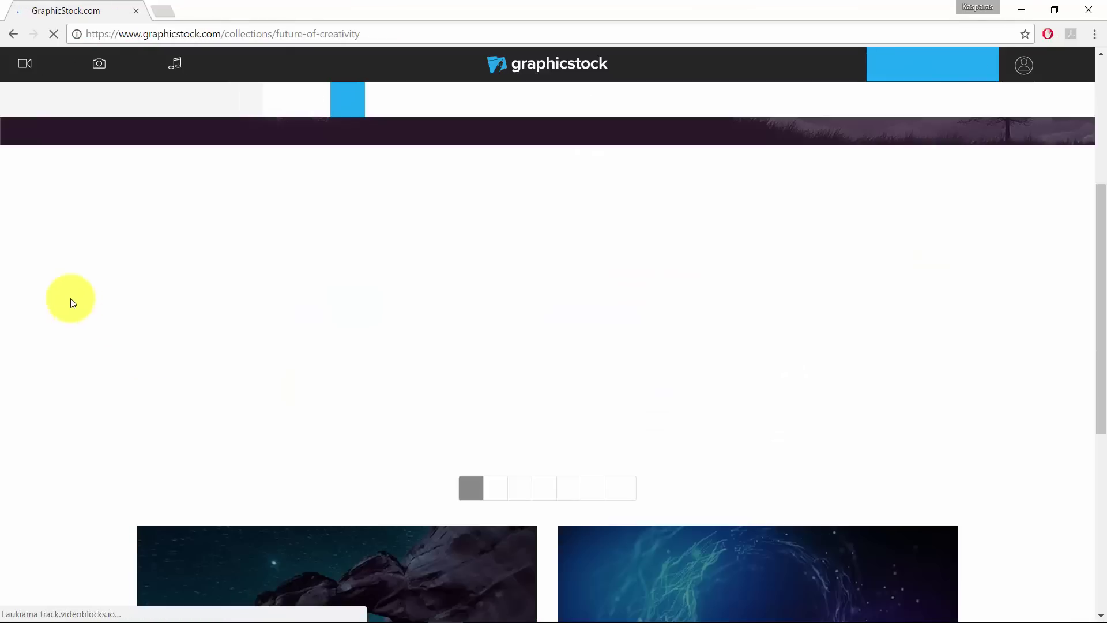
scroll(69, 300, down, 1)
scroll(508, 259, down, 2)
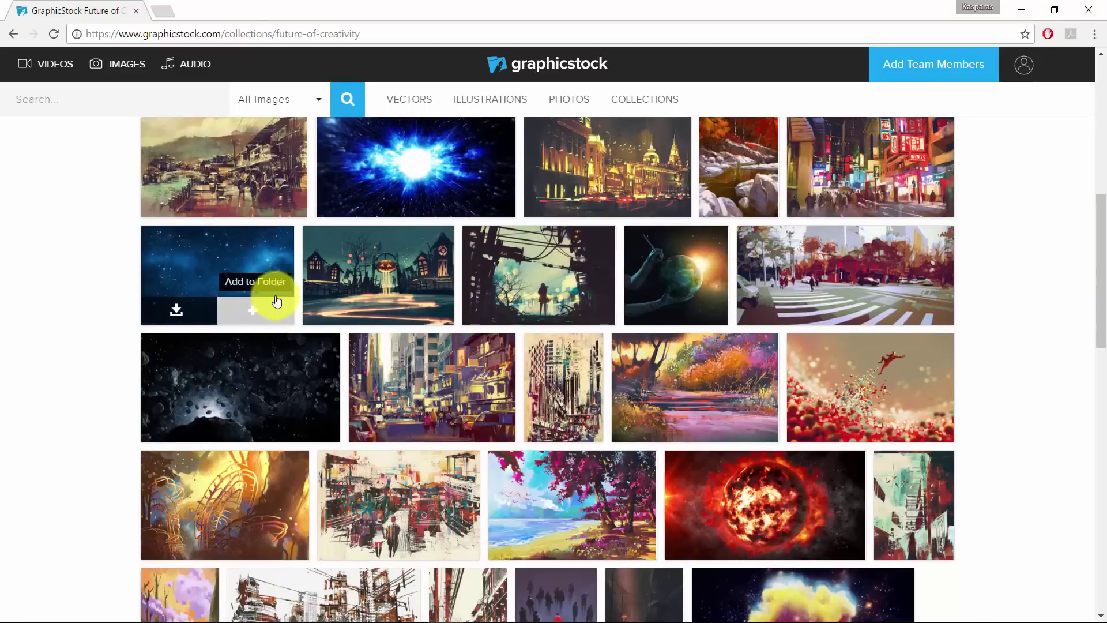
scroll(81, 296, up, 2)
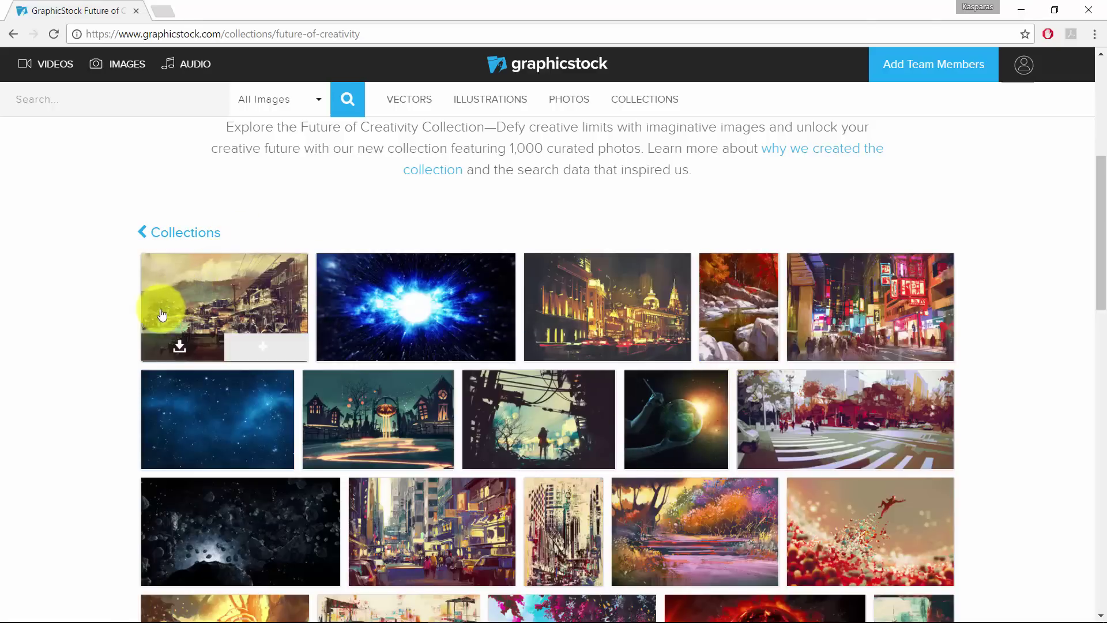
scroll(158, 311, down, 2)
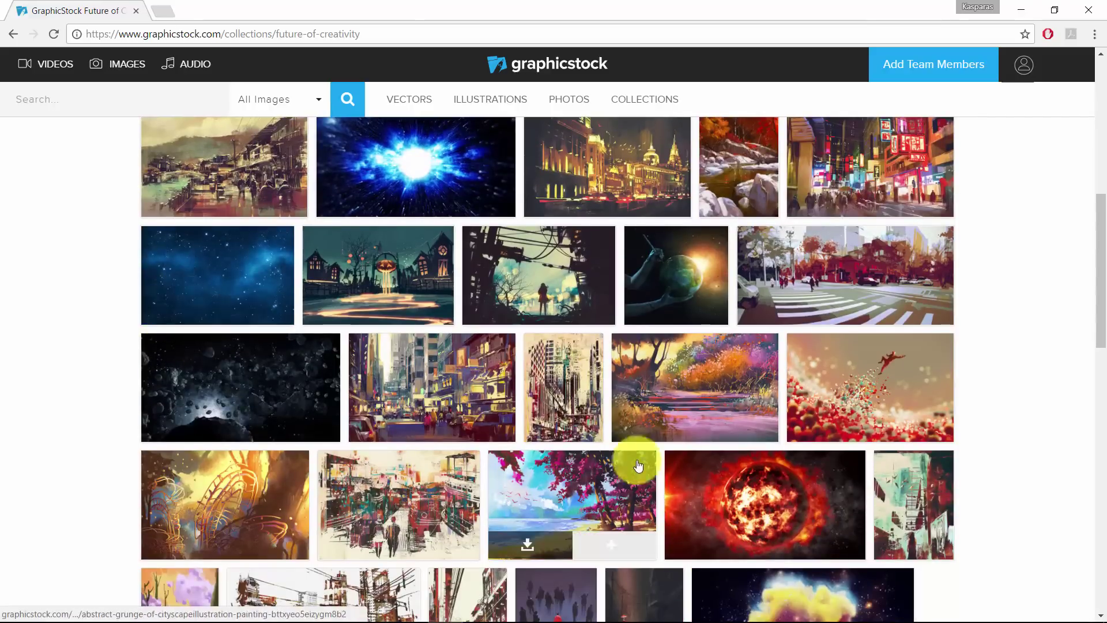
scroll(679, 322, up, 5)
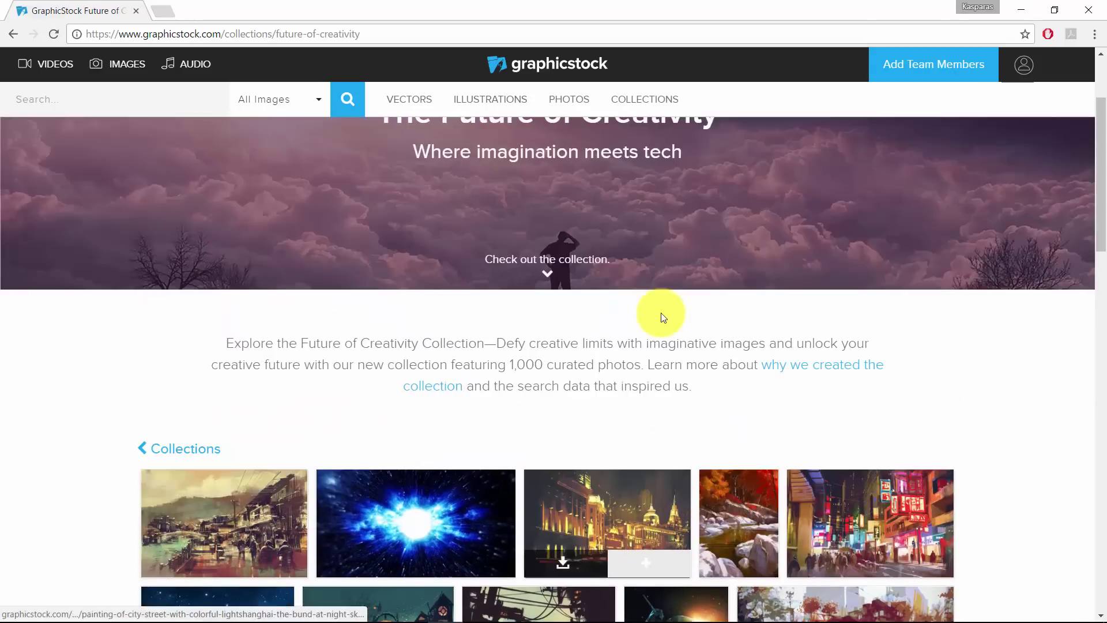
scroll(629, 323, up, 2)
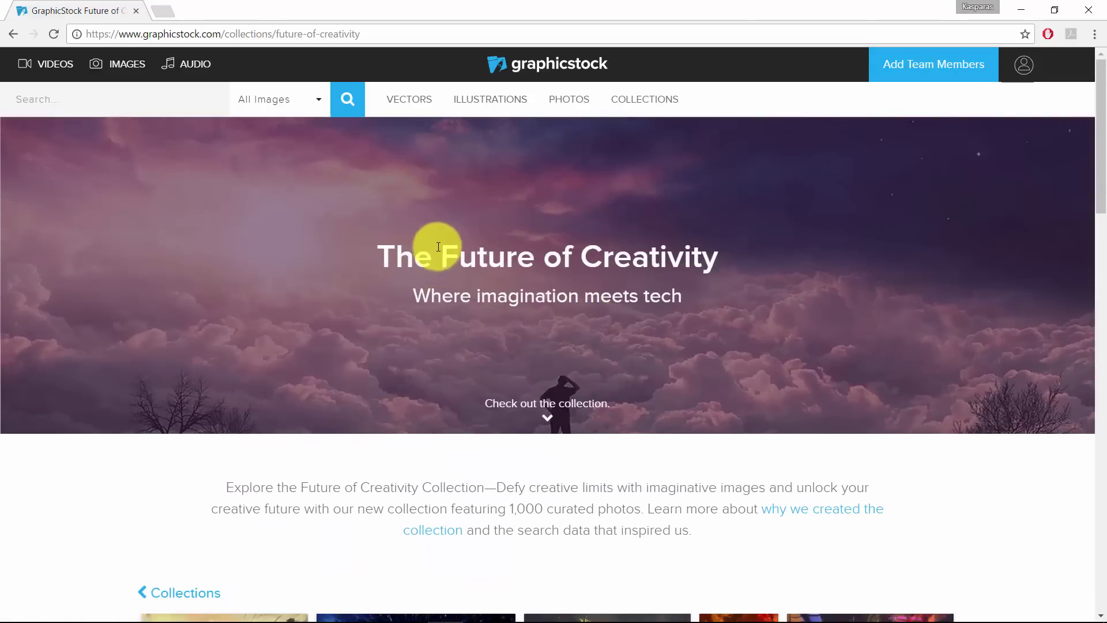
key(alt+Tab)
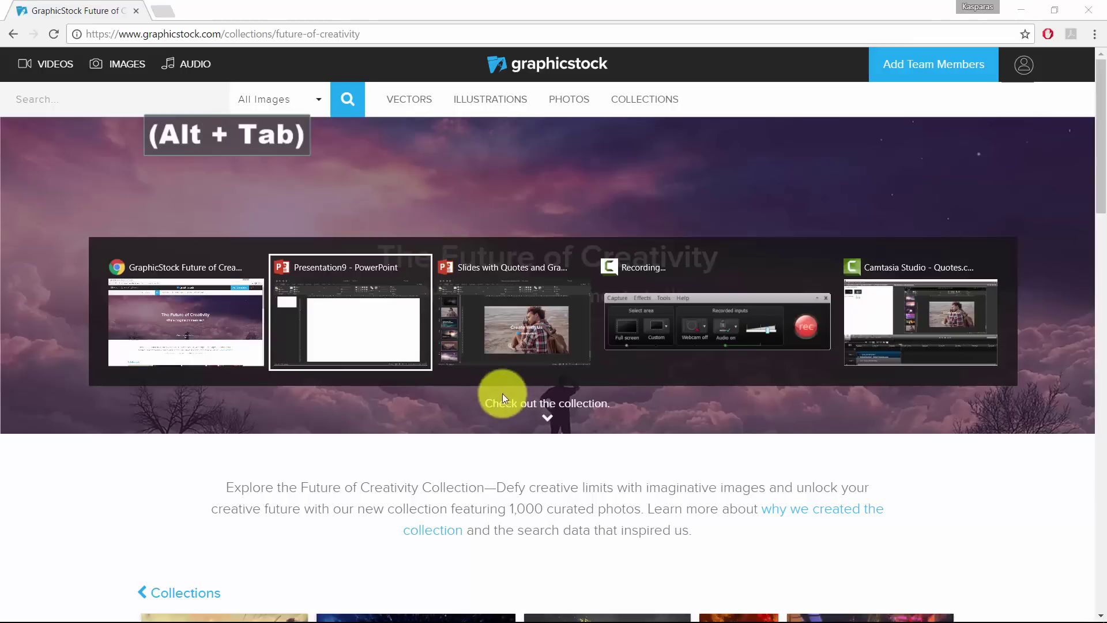
Move the moonlit-clouds Earl Nightingale slide up to position 5, after the cherry-tree slide.
alt+click(512, 333)
click(83, 247)
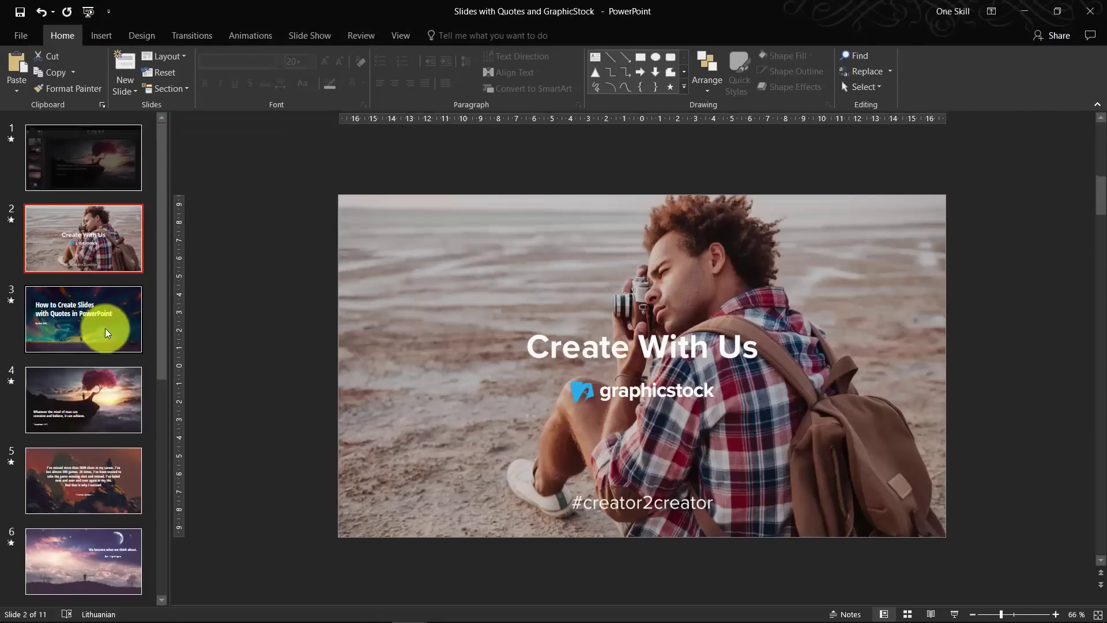
click(95, 392)
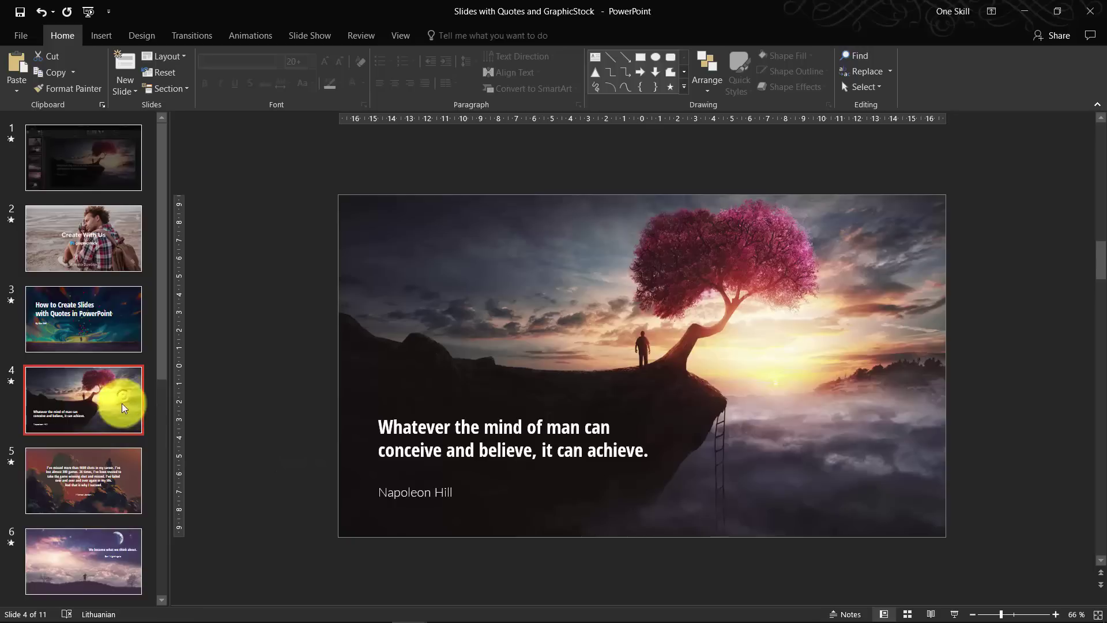
click(98, 546)
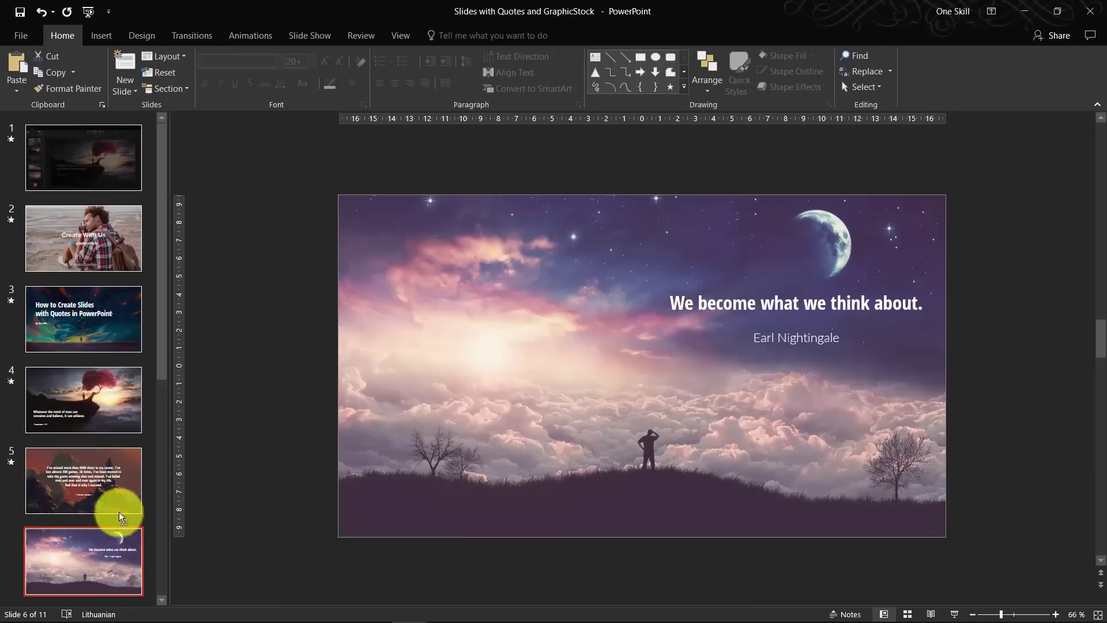
drag(121, 518, 104, 470)
Select the background picture on the cherry-tree quote slide.
click(104, 416)
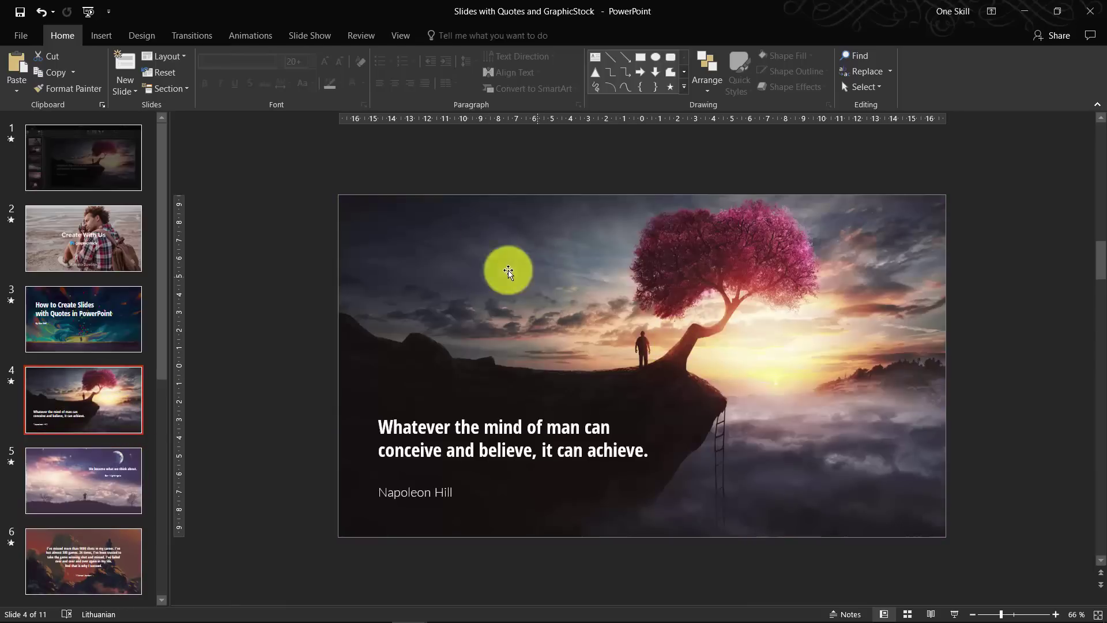
click(494, 254)
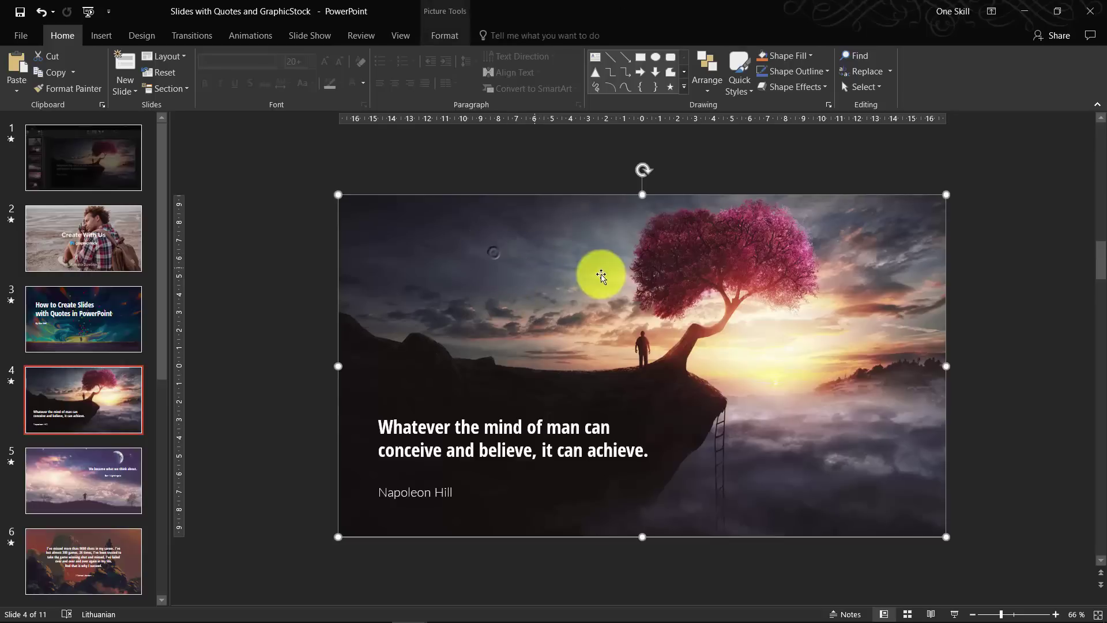
key(alt+Tab)
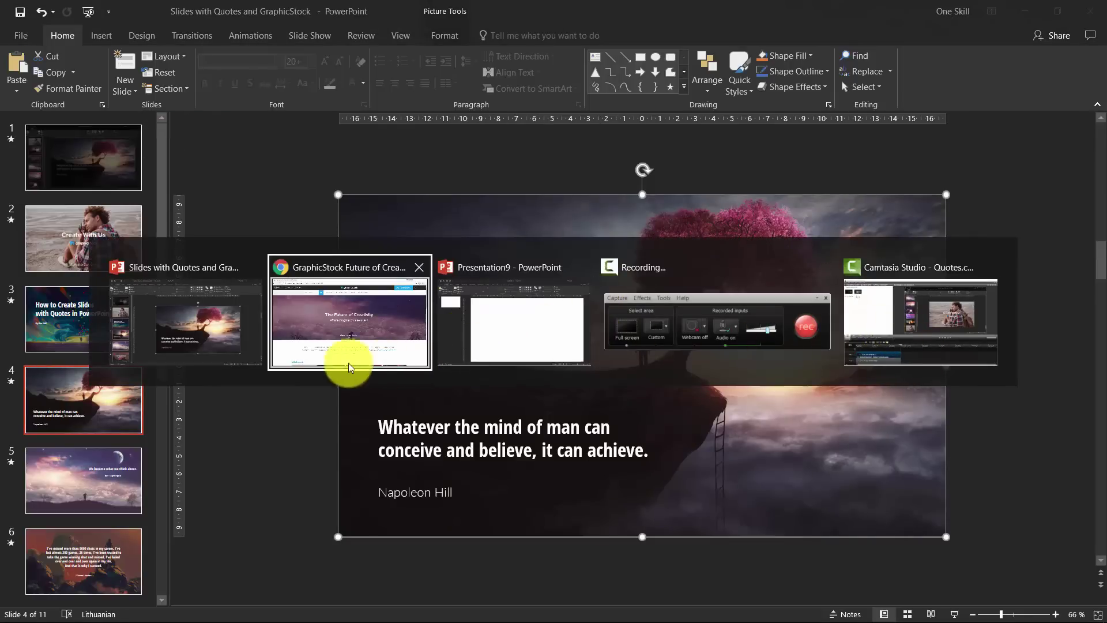
Download the cherry-tree-on-a-cliff JPG from The Future of Creativity collection.
alt+click(352, 333)
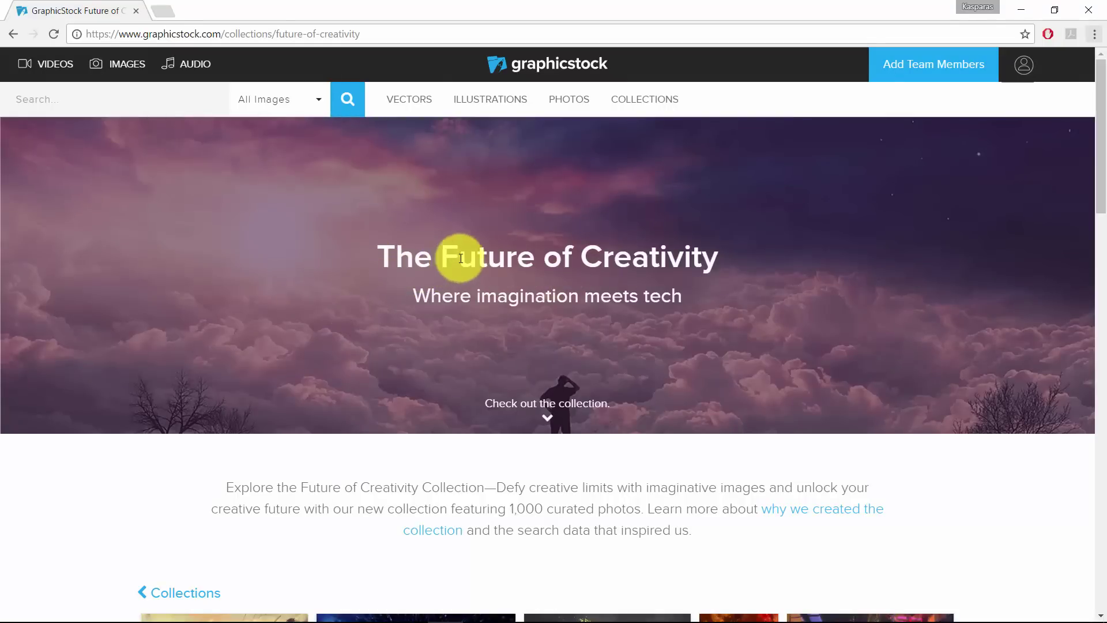
scroll(681, 254, down, 15)
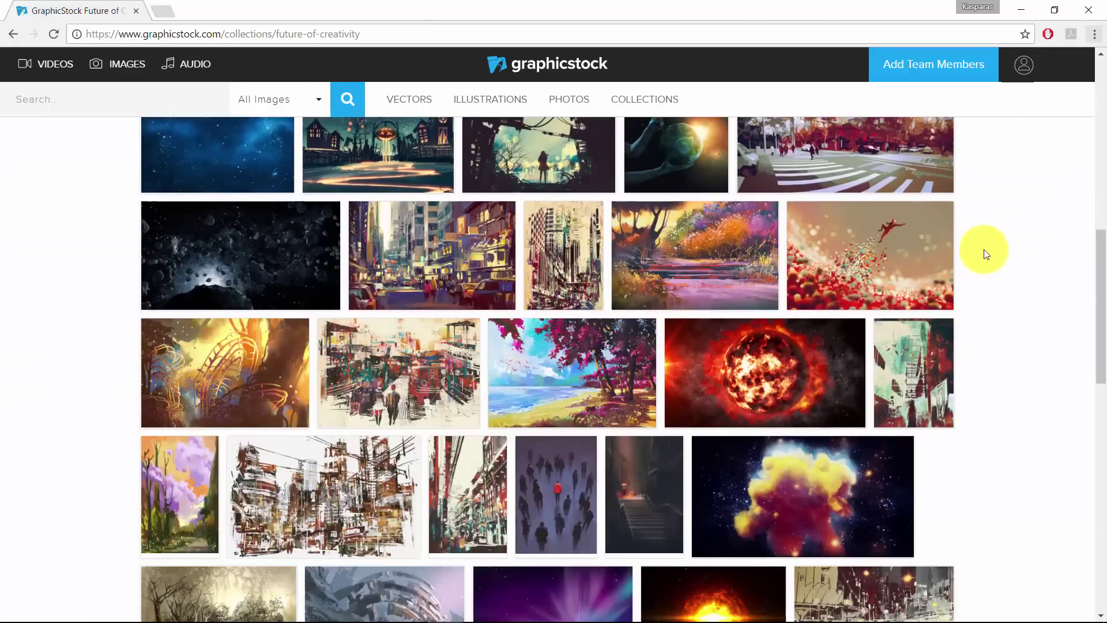
scroll(991, 255, down, 4)
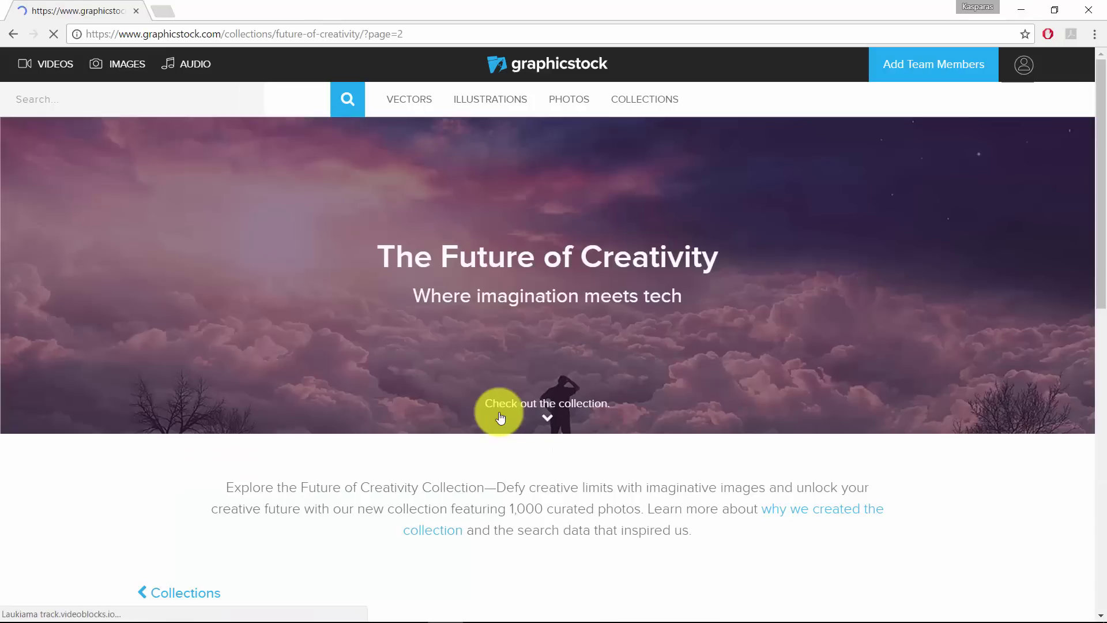
click(500, 417)
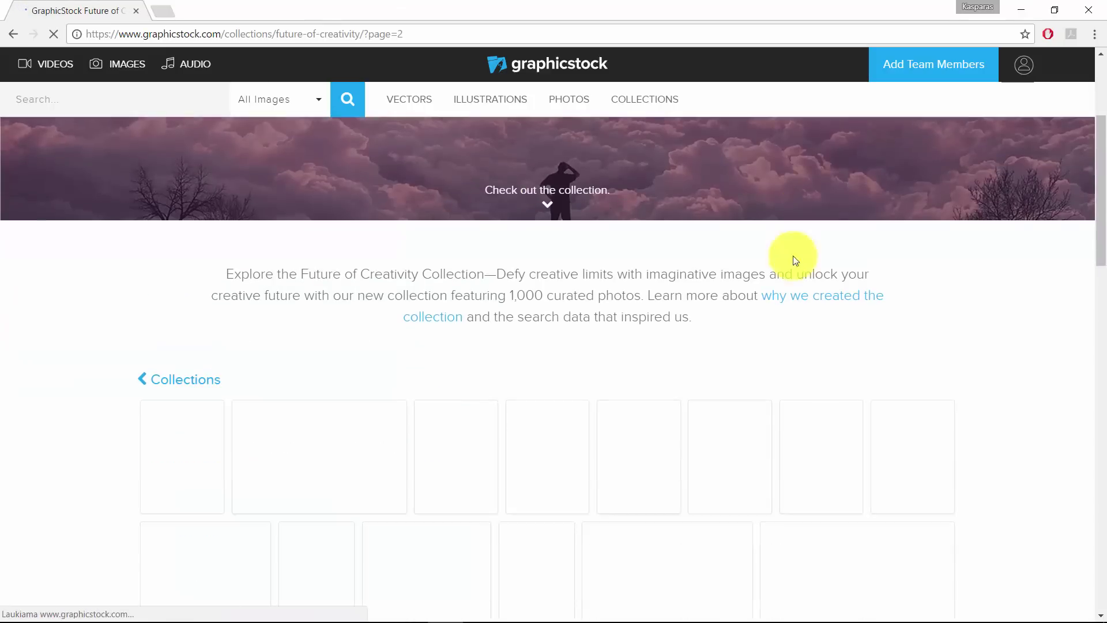
scroll(991, 279, down, 5)
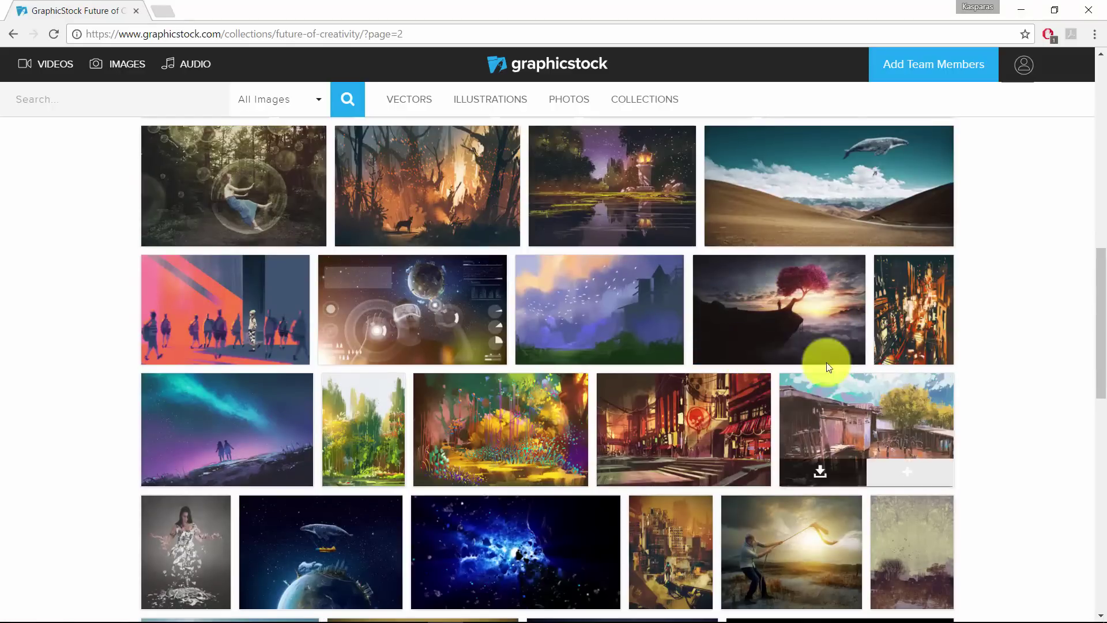
click(780, 291)
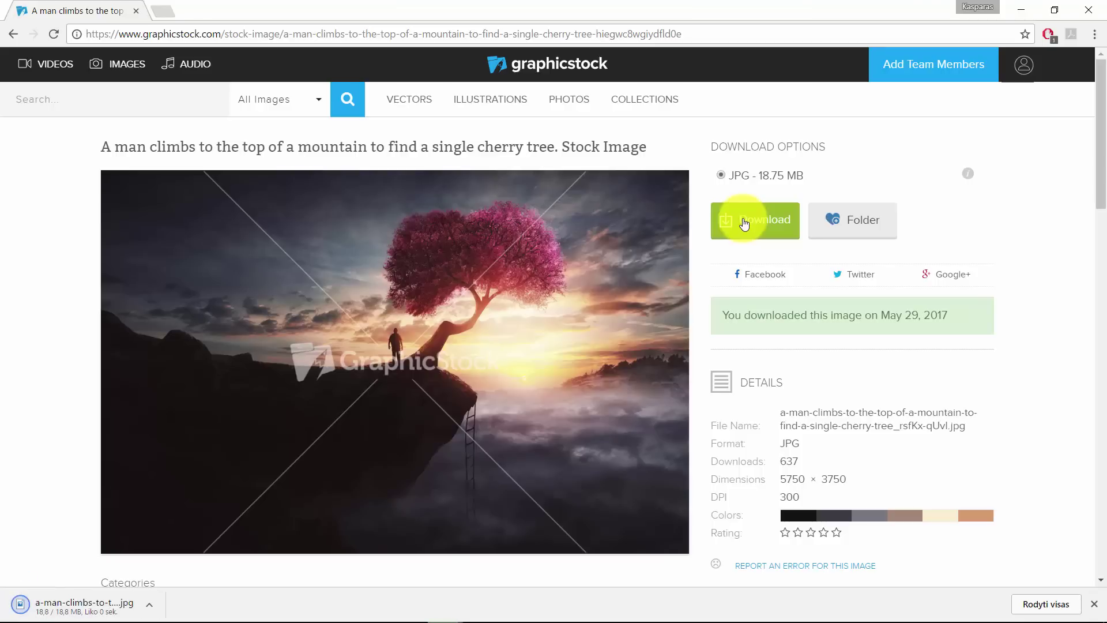
right_click(78, 611)
Drag the downloaded cherry-tree JPG from the Downloads folder onto Presentation9's blank slide.
click(121, 570)
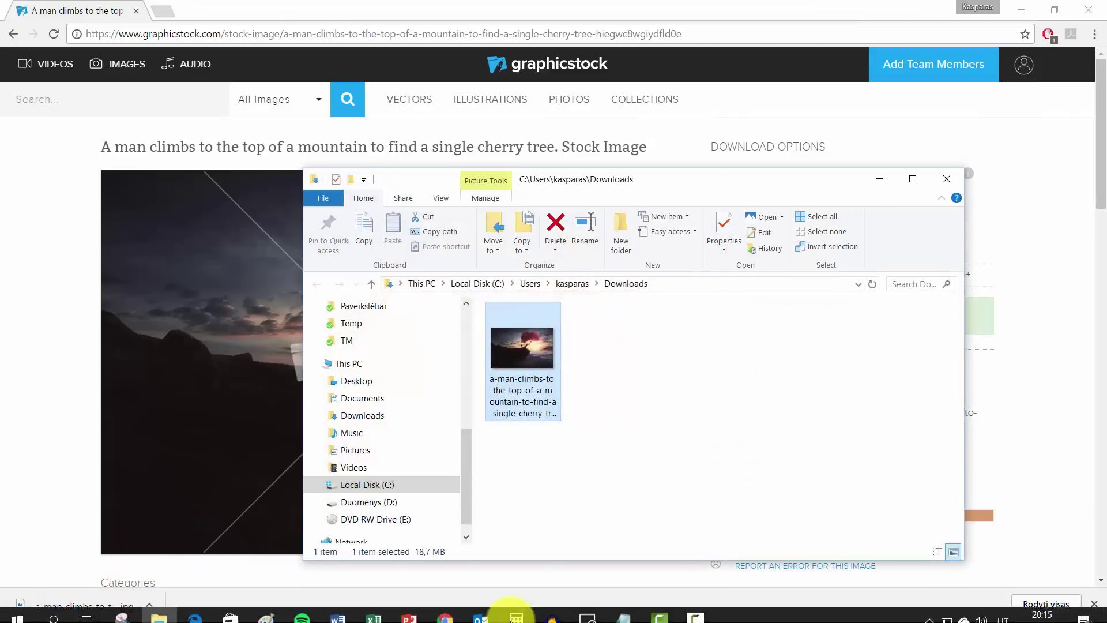
mouse_move(408, 606)
click(461, 568)
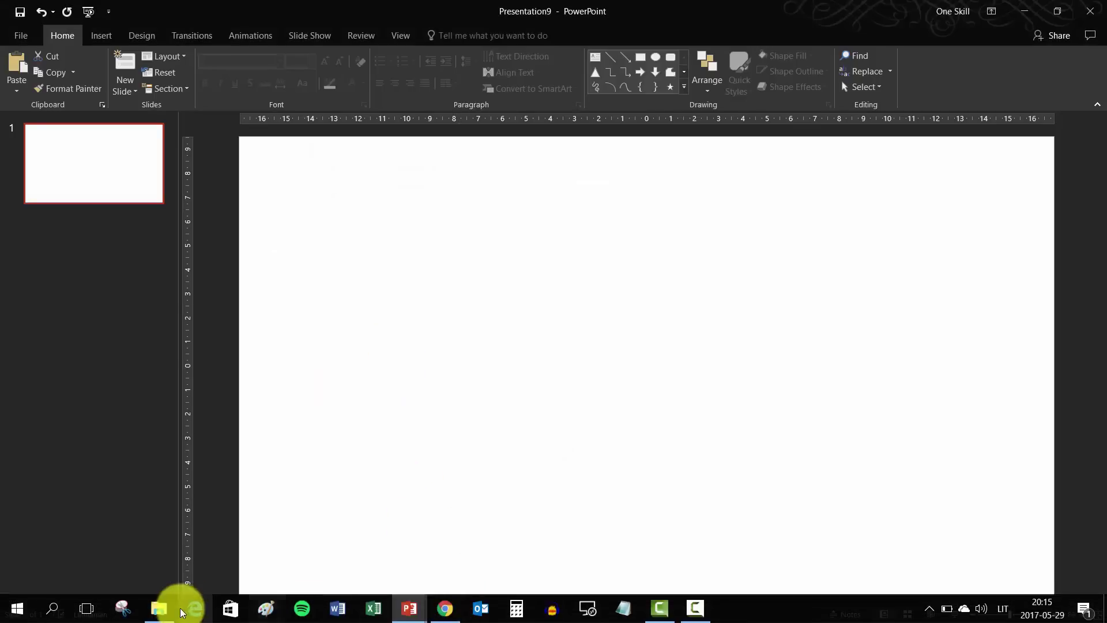
click(158, 609)
drag(616, 187, 847, 170)
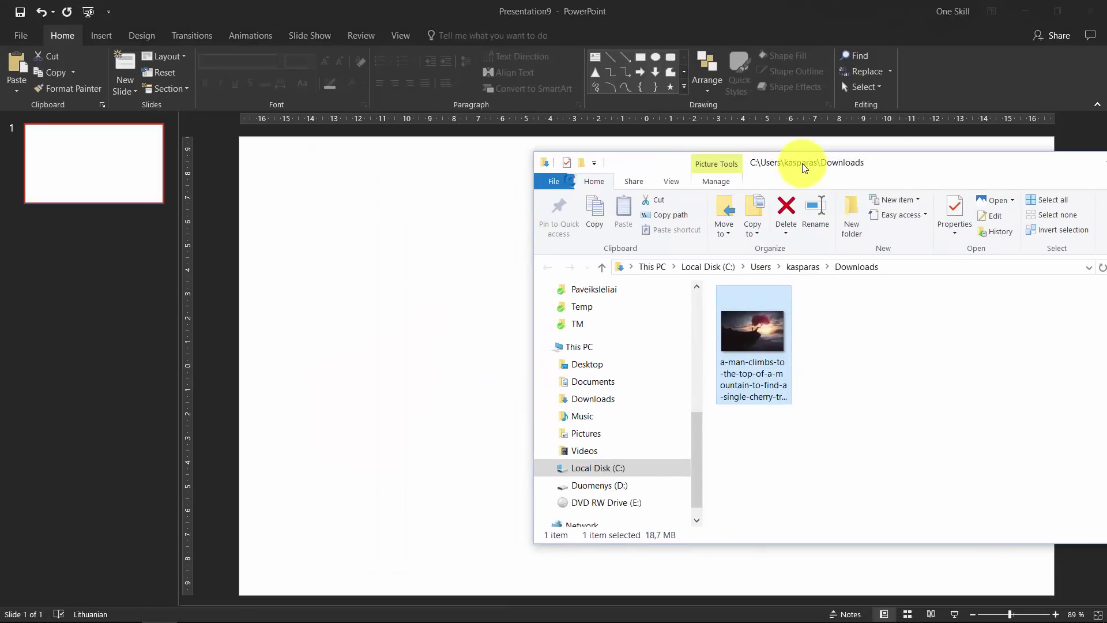
drag(765, 343, 424, 361)
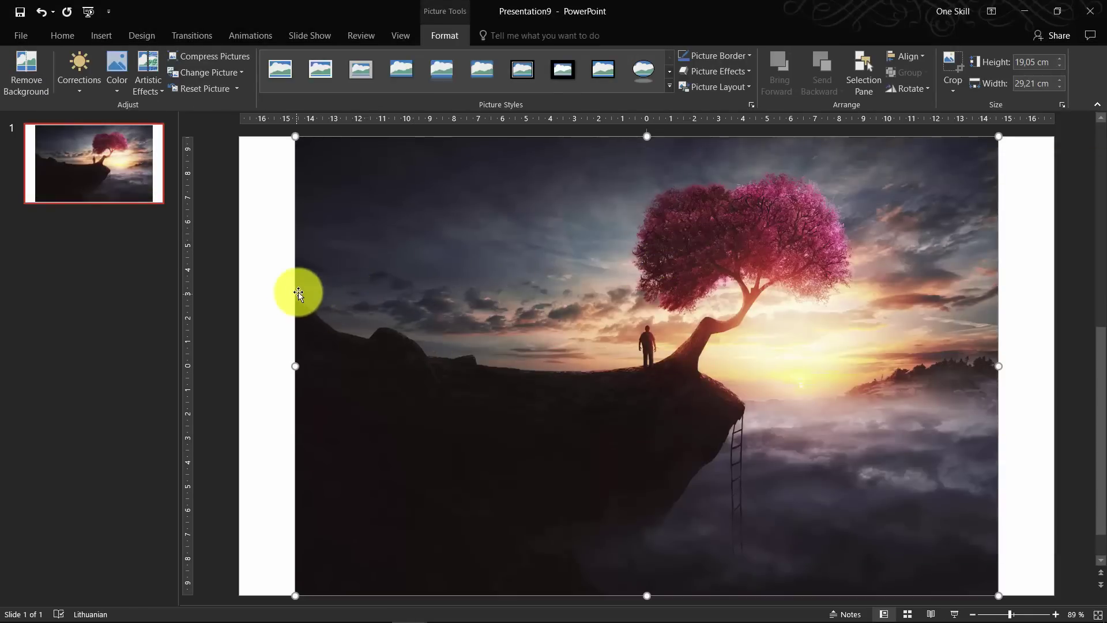
Crop the cherry-tree picture to a 16:9 aspect ratio, 16.43 × 29.21 cm.
scroll(281, 274, down, 1)
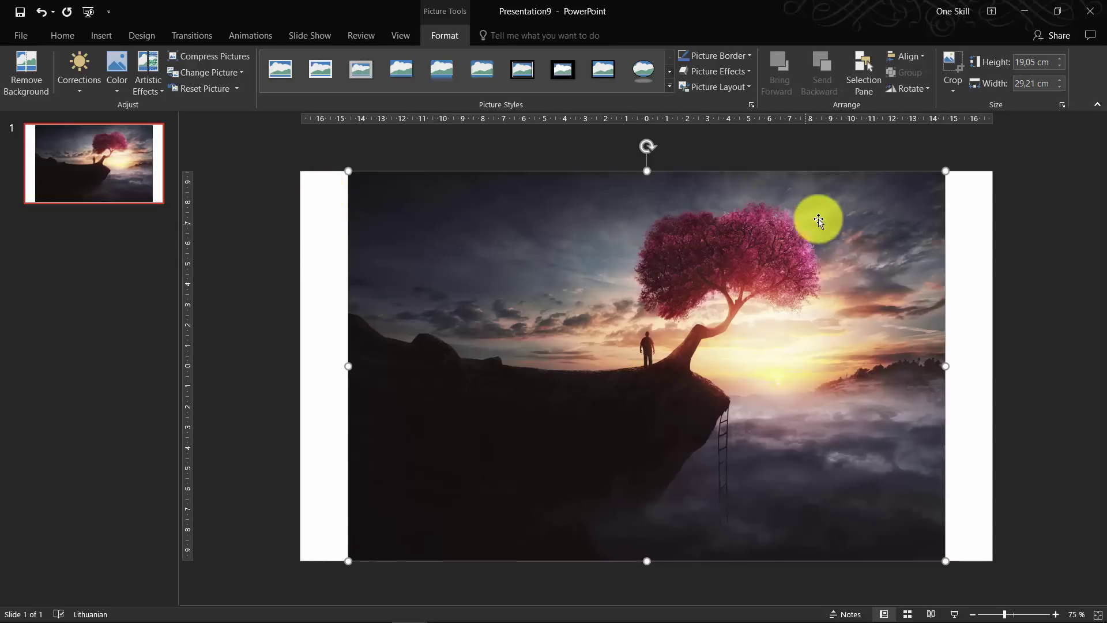
click(924, 97)
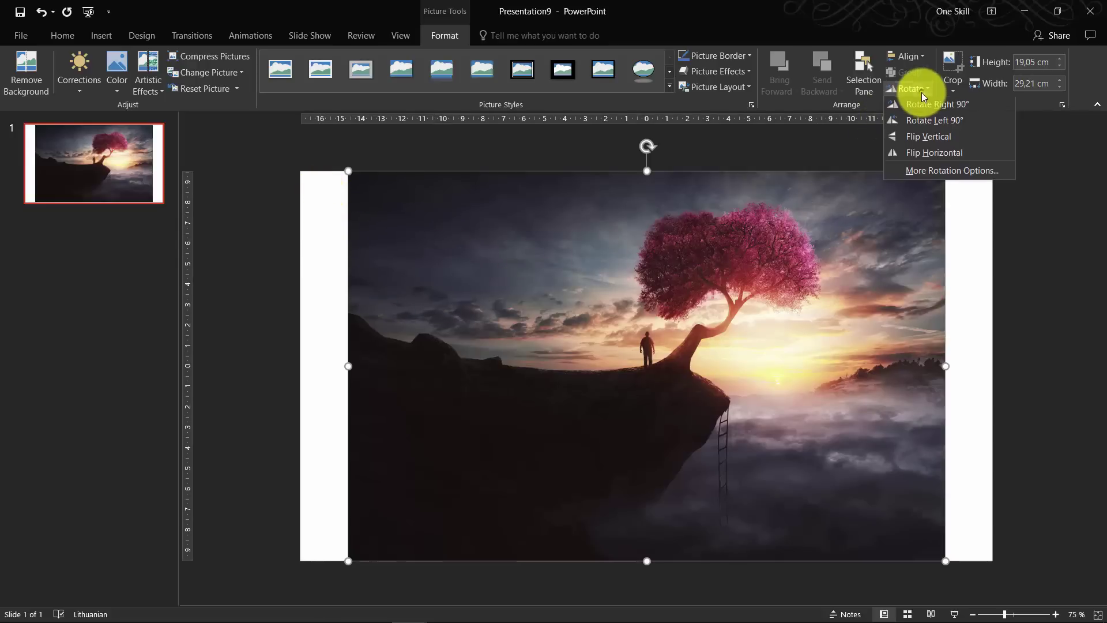
click(952, 88)
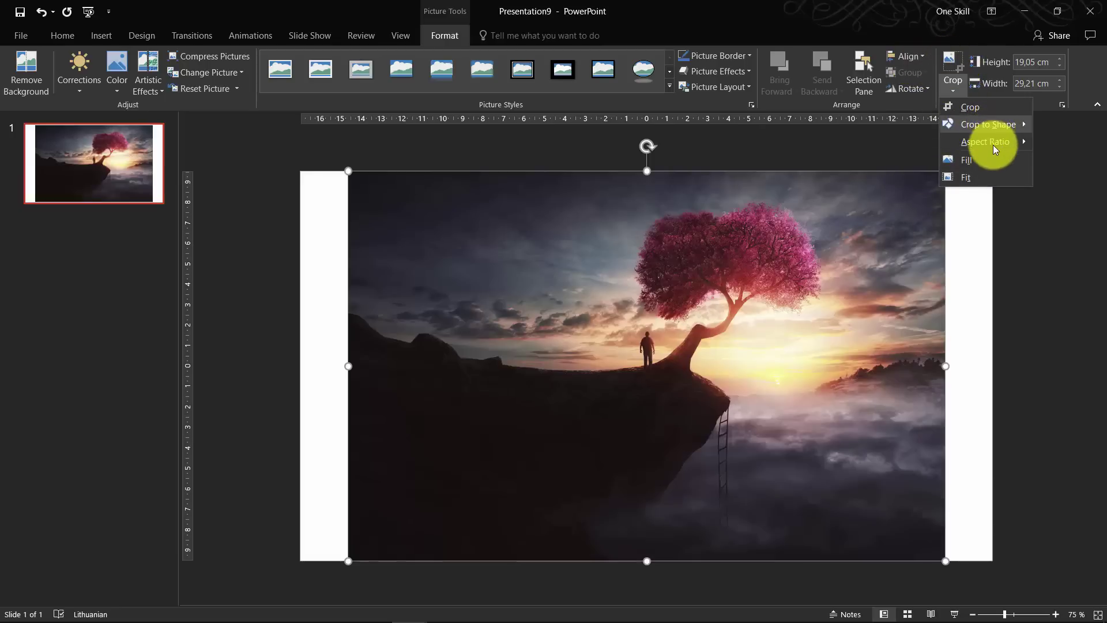
mouse_move(994, 144)
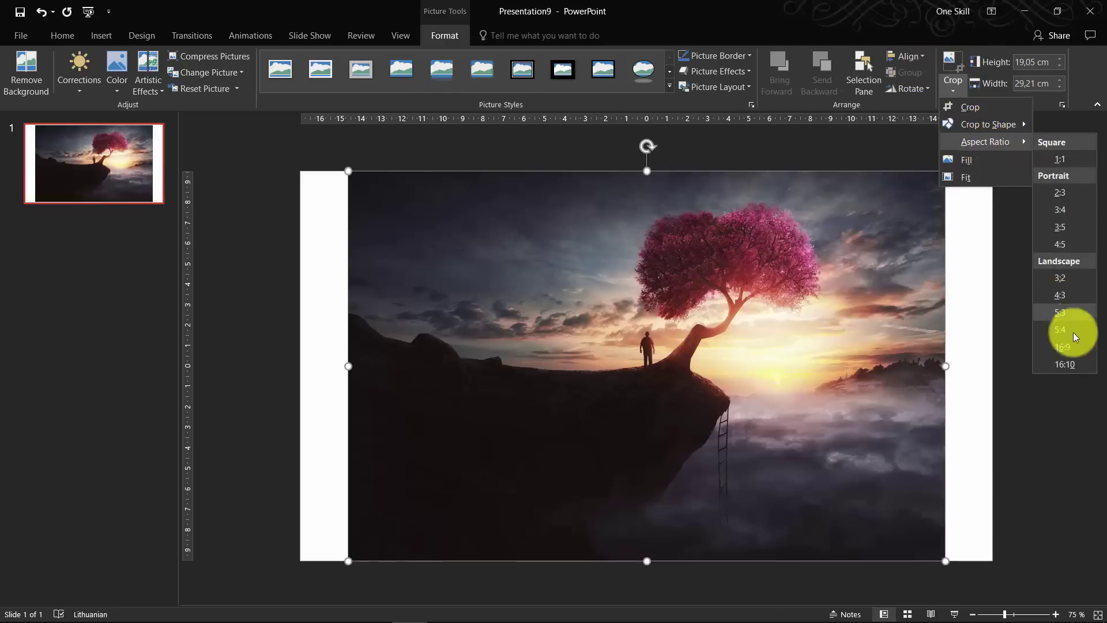
click(1071, 353)
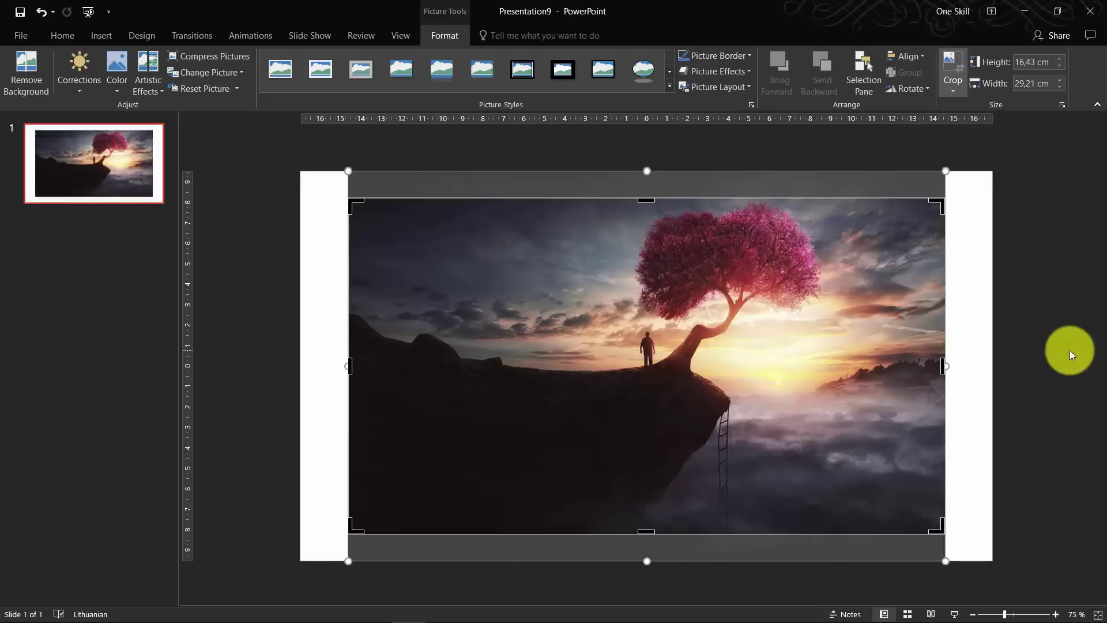
click(953, 60)
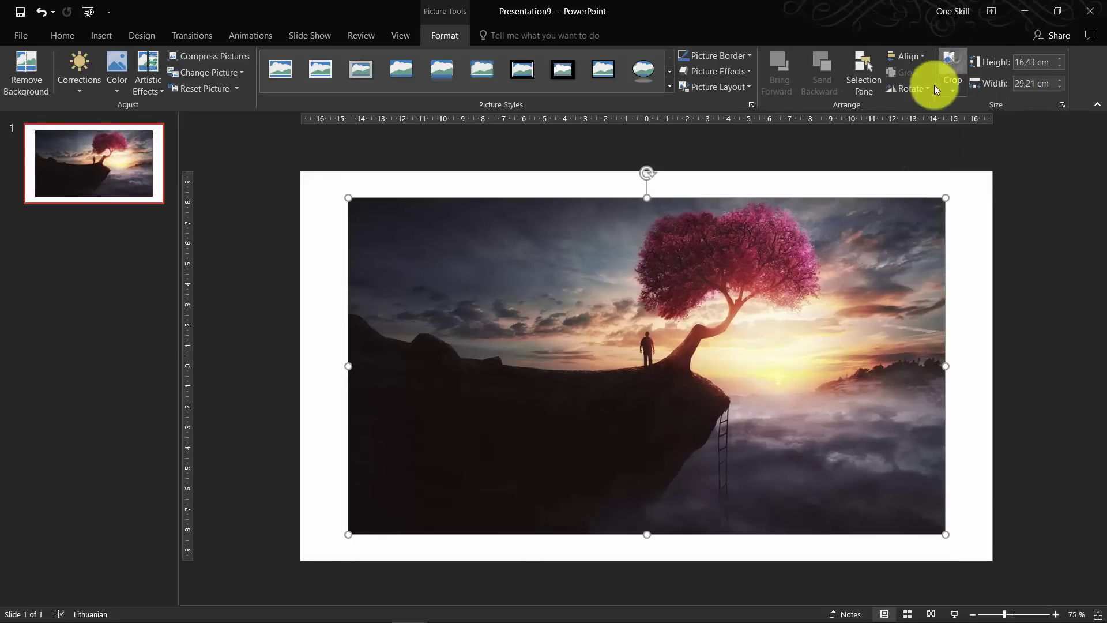
Move the cropped picture to the top-left corner and stretch it to fill the slide.
click(1017, 261)
click(525, 288)
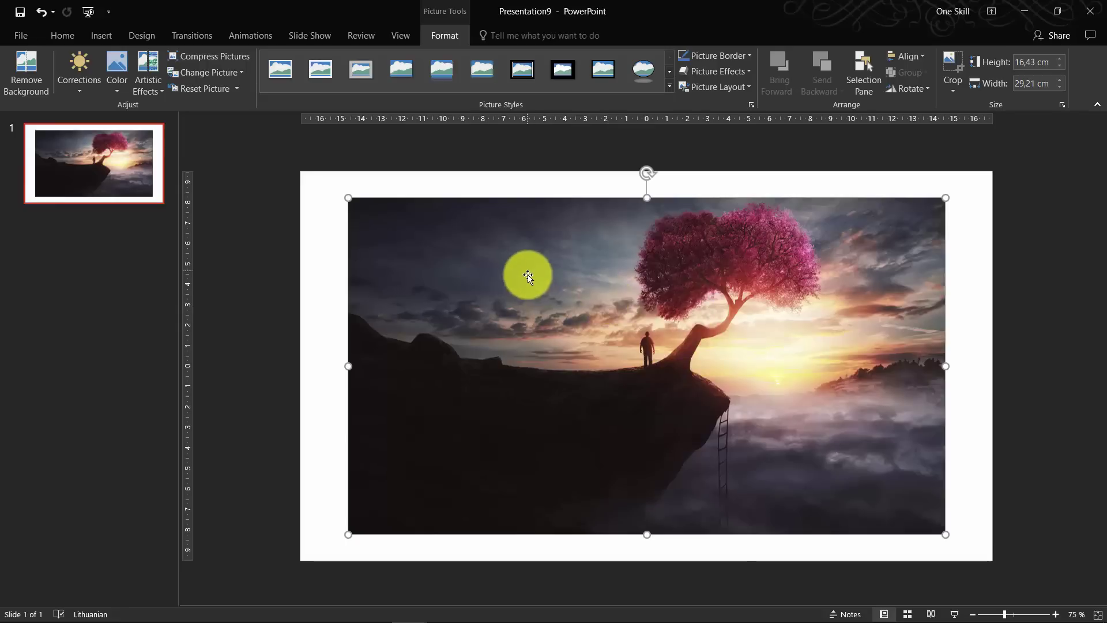
drag(461, 269, 416, 243)
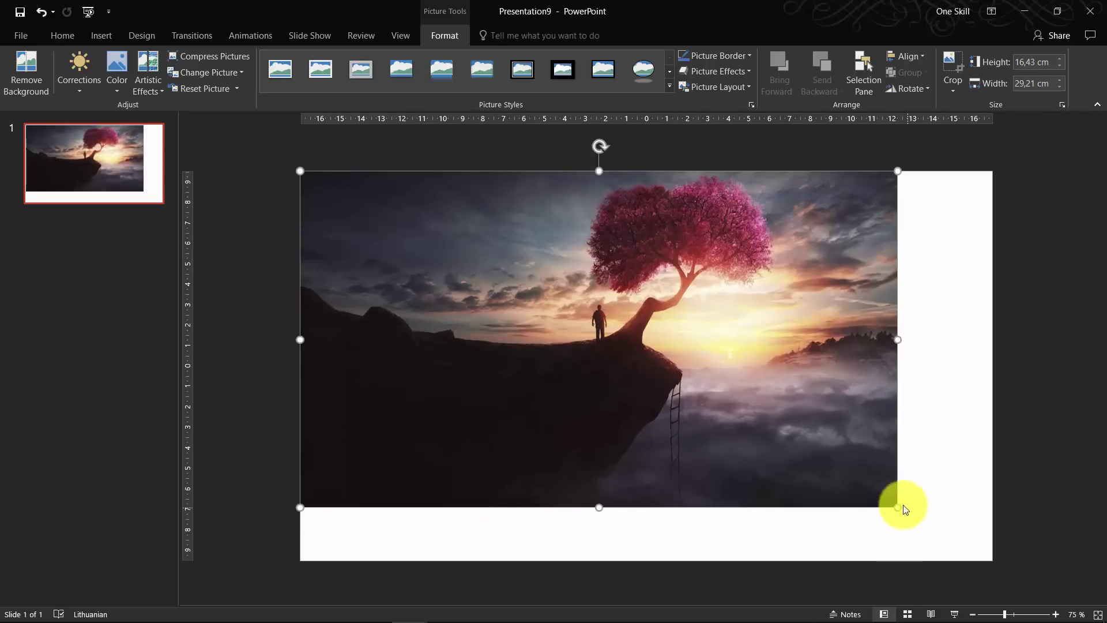
drag(897, 508, 990, 554)
click(1033, 442)
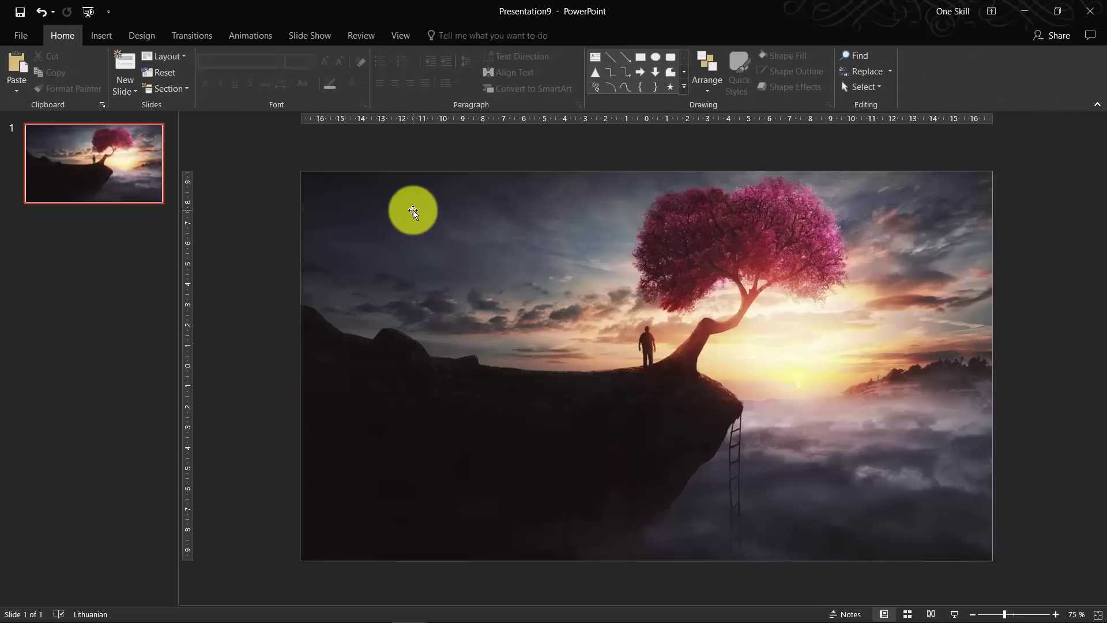
Copy the Napoleon Hill quote text box from the Slides with Quotes and GraphicStock deck.
key(alt+Tab)
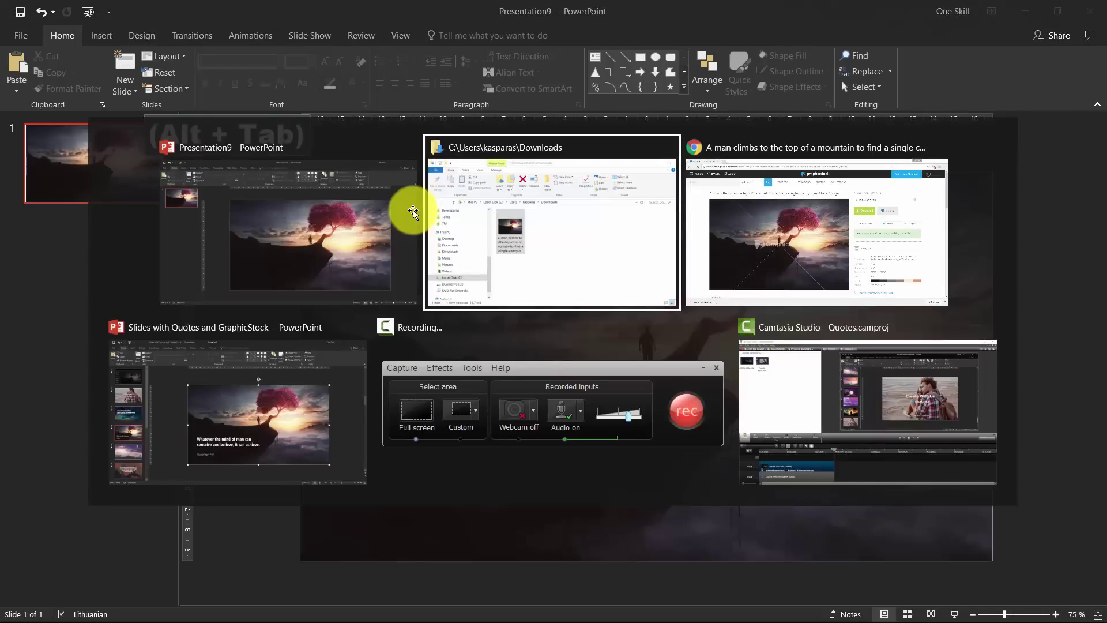
alt+click(293, 404)
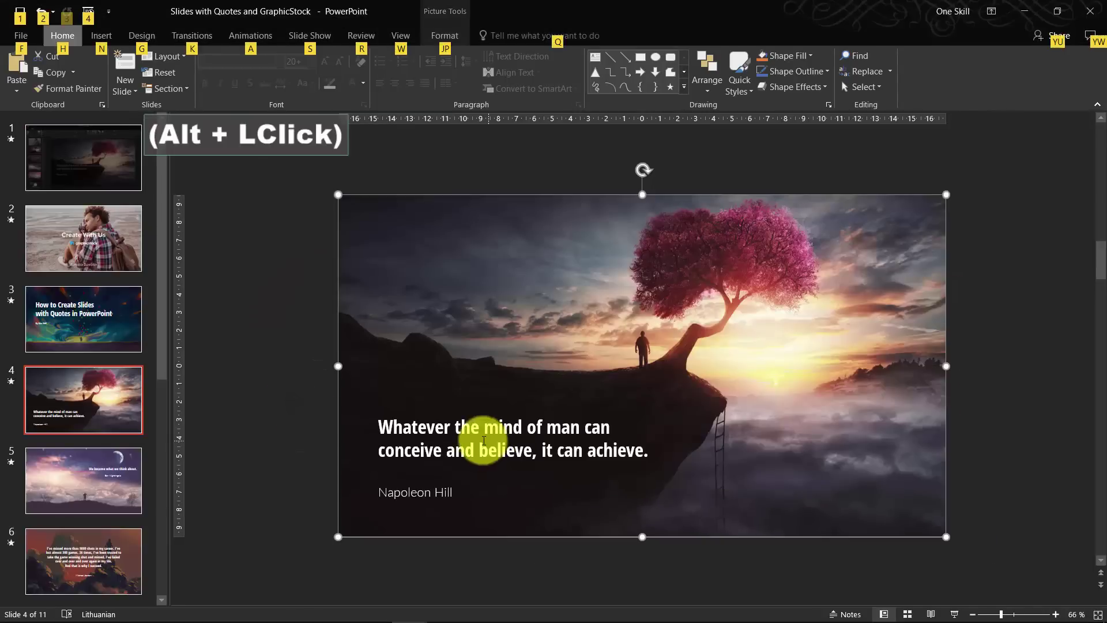
click(462, 419)
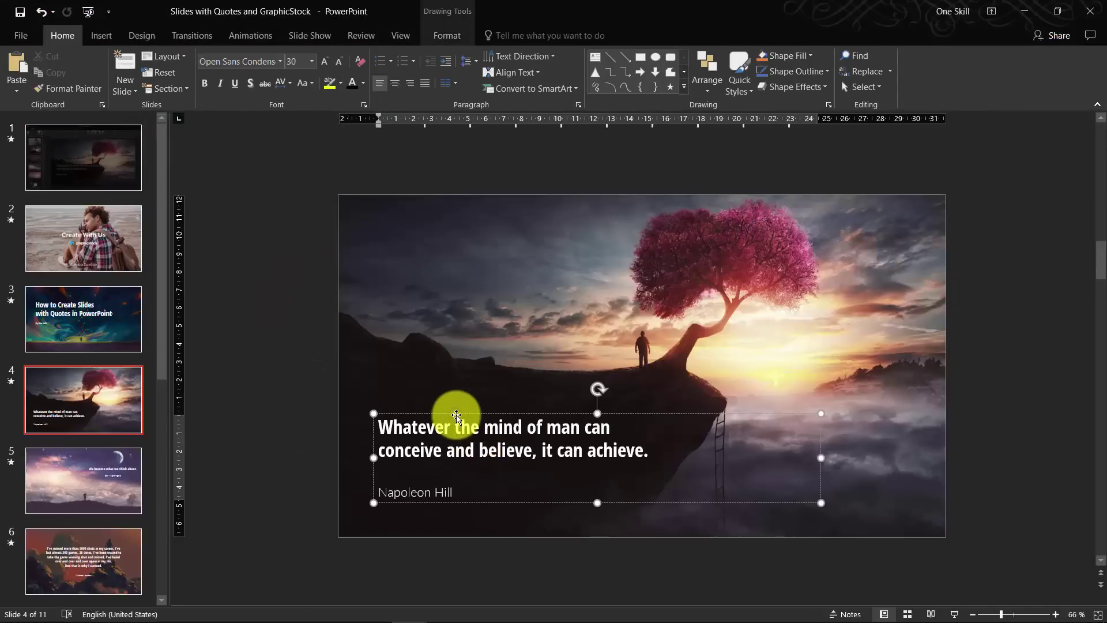
click(456, 416)
key(ctrl+c)
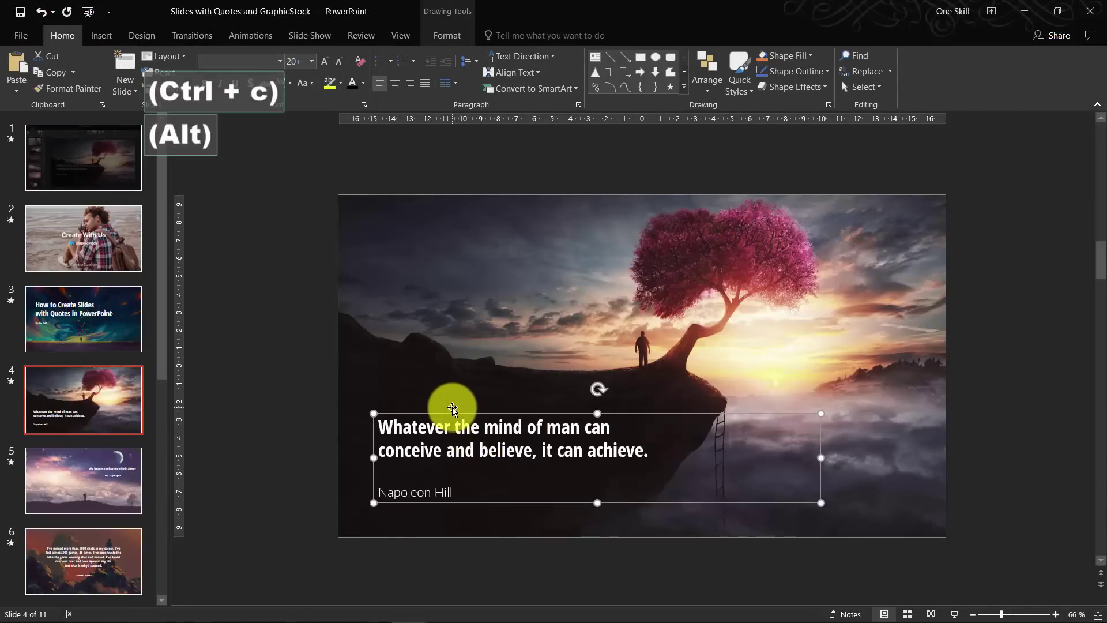
Paste the quote box onto Presentation9's cherry-tree slide, undoing the stray picture change.
key(alt+Tab)
alt+click(556, 240)
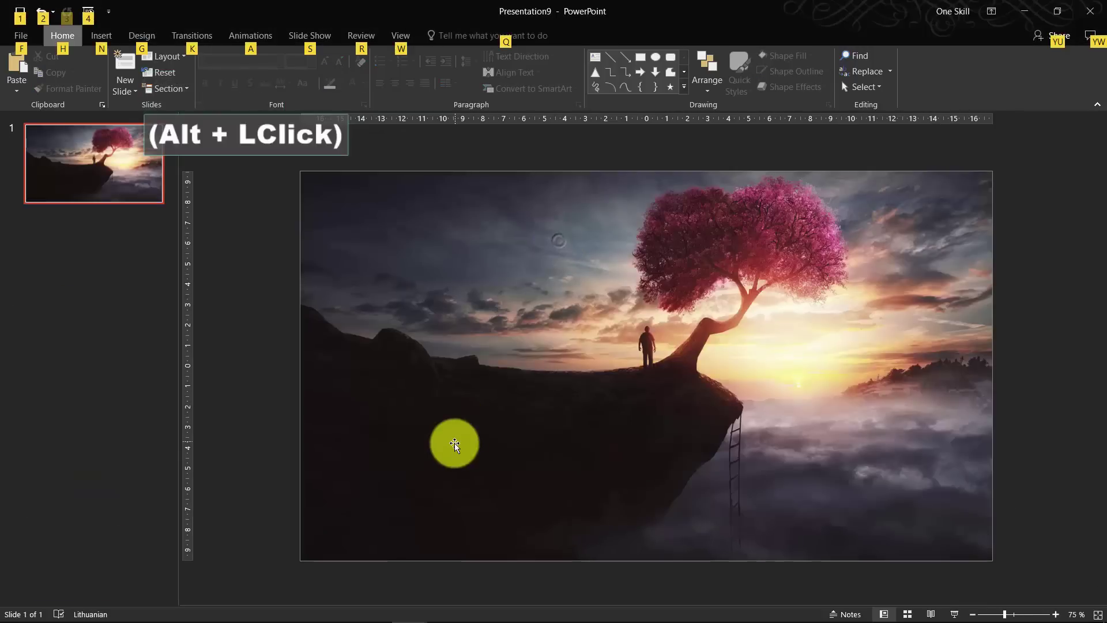
key(ctrl+v)
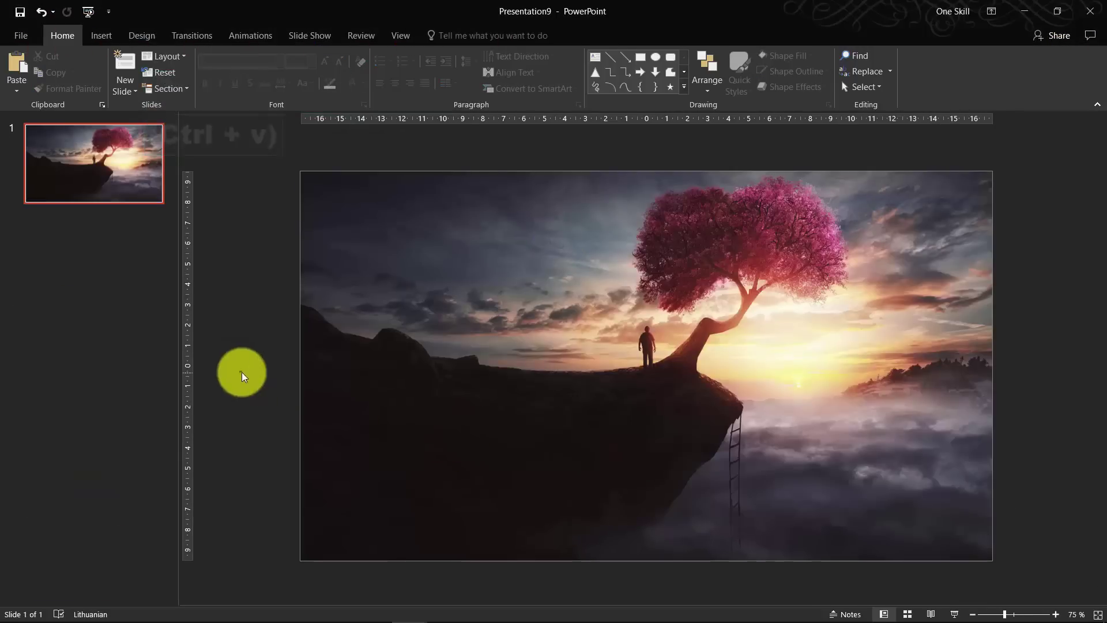
key(ctrl+v)
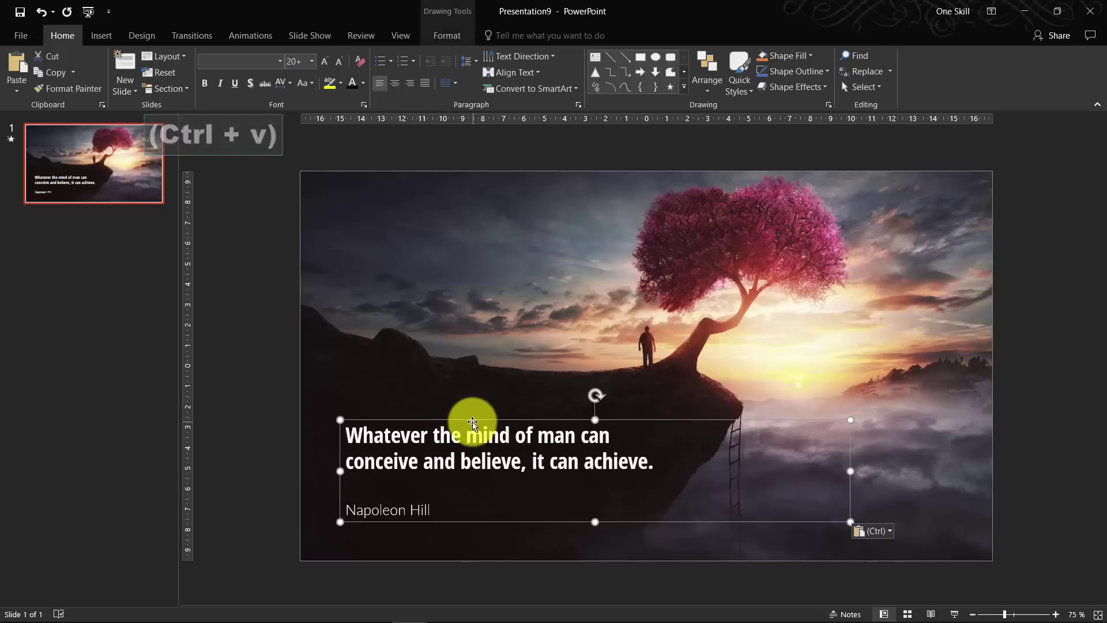
key(ctrl+z)
key(ctrl+z)
key(ctrl+z)
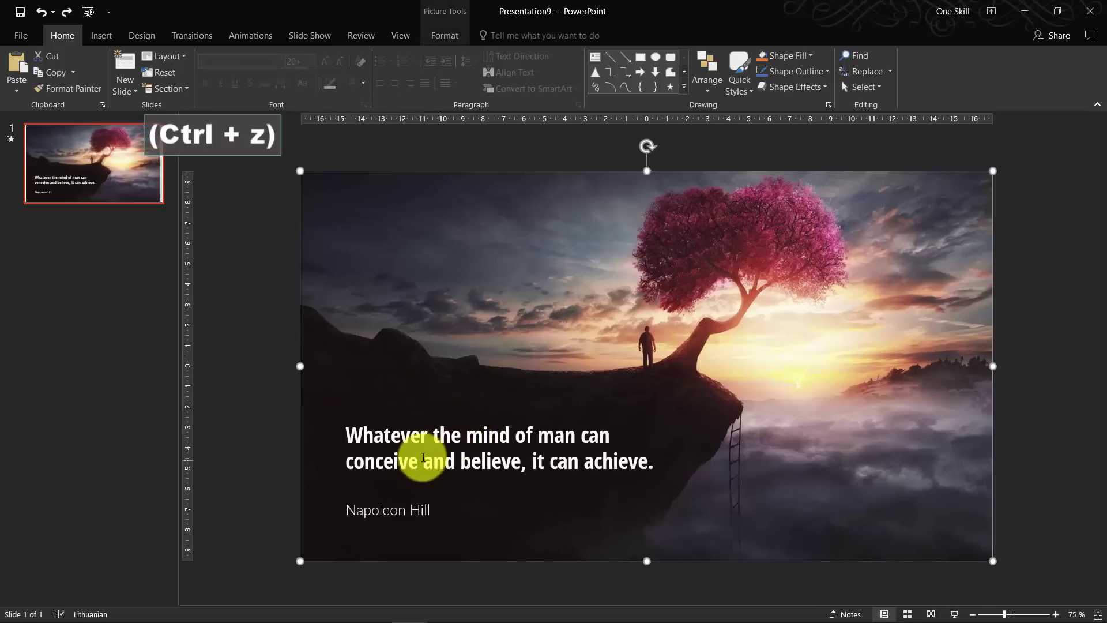
Nudge the pasted quote box left and set its text to Arial 12.
click(396, 445)
drag(396, 420, 381, 421)
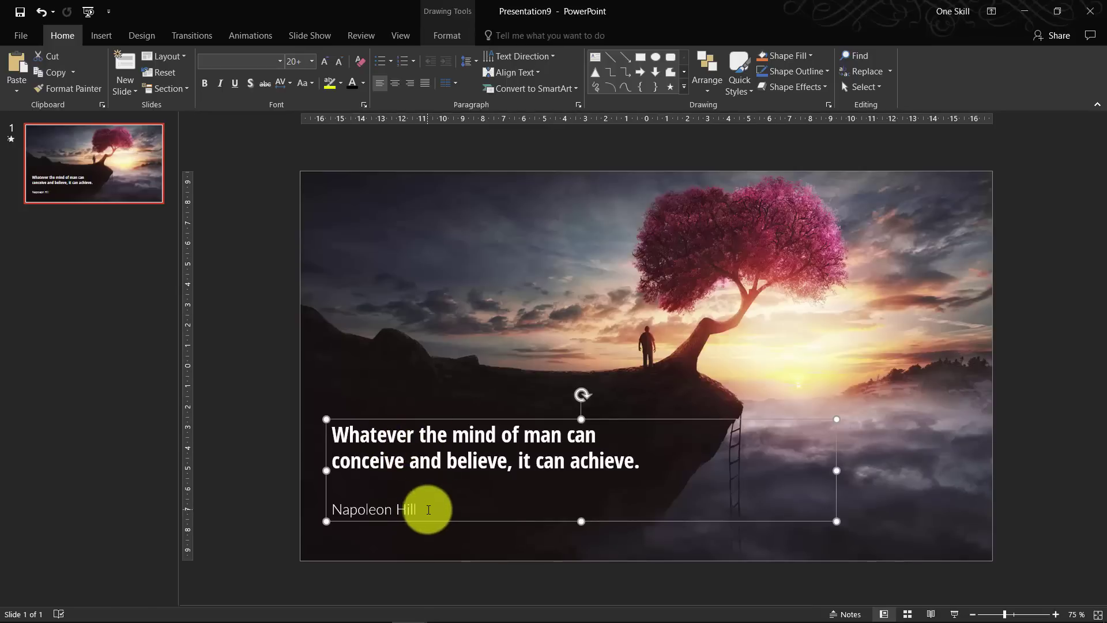
drag(423, 509, 330, 429)
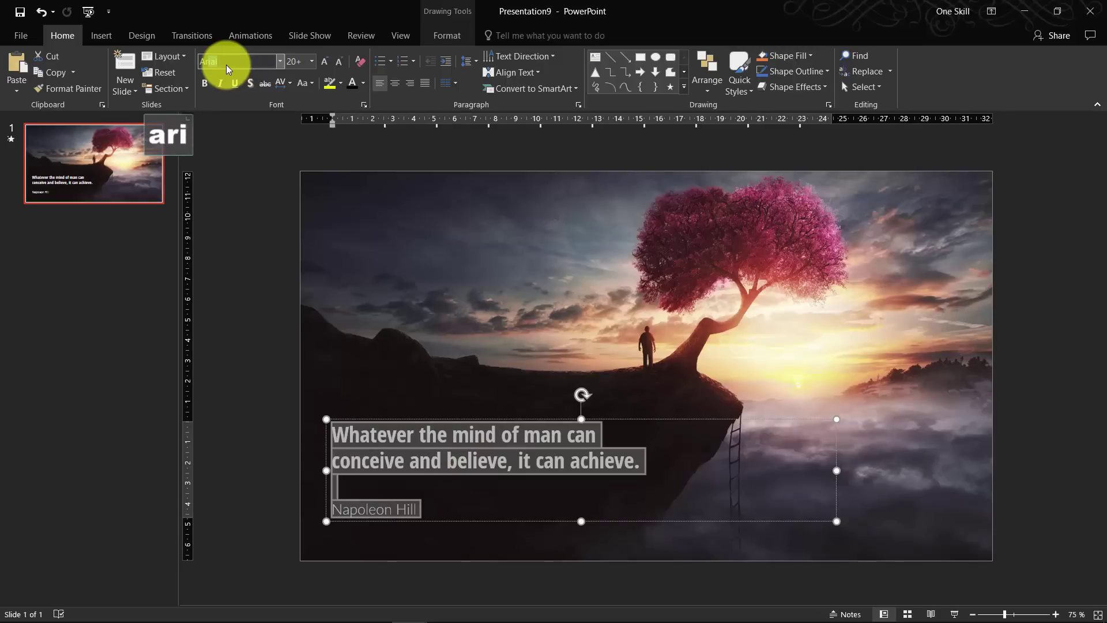
click(228, 65)
text(arial)
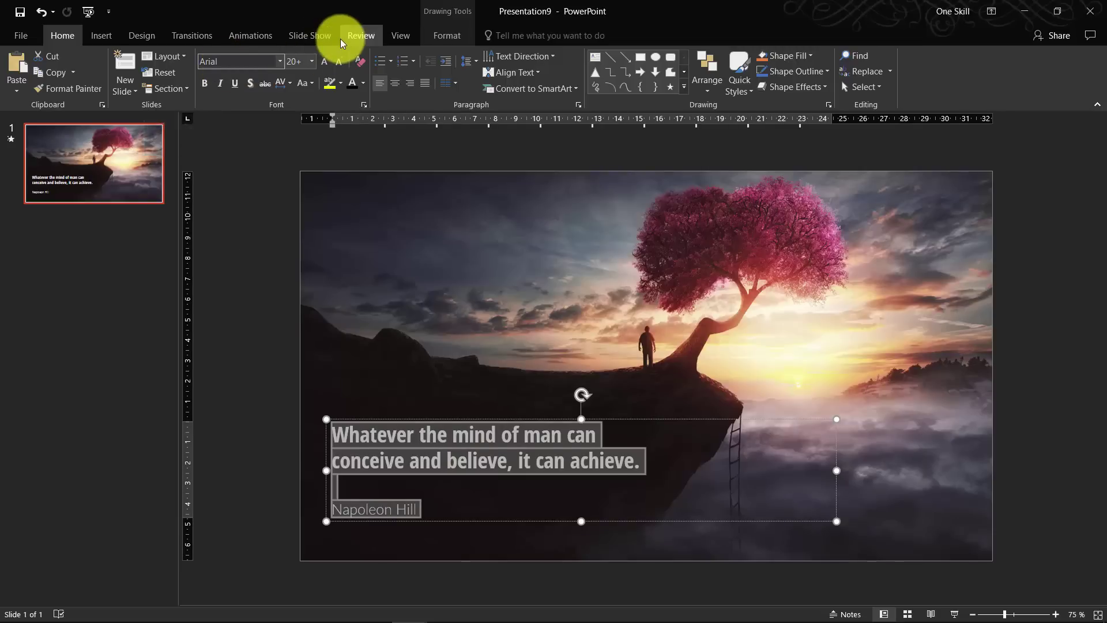
key(Return)
click(306, 59)
text(12)
key(Return)
click(241, 342)
Set both quote lines in Open Sans Condensed at size 30.
click(346, 439)
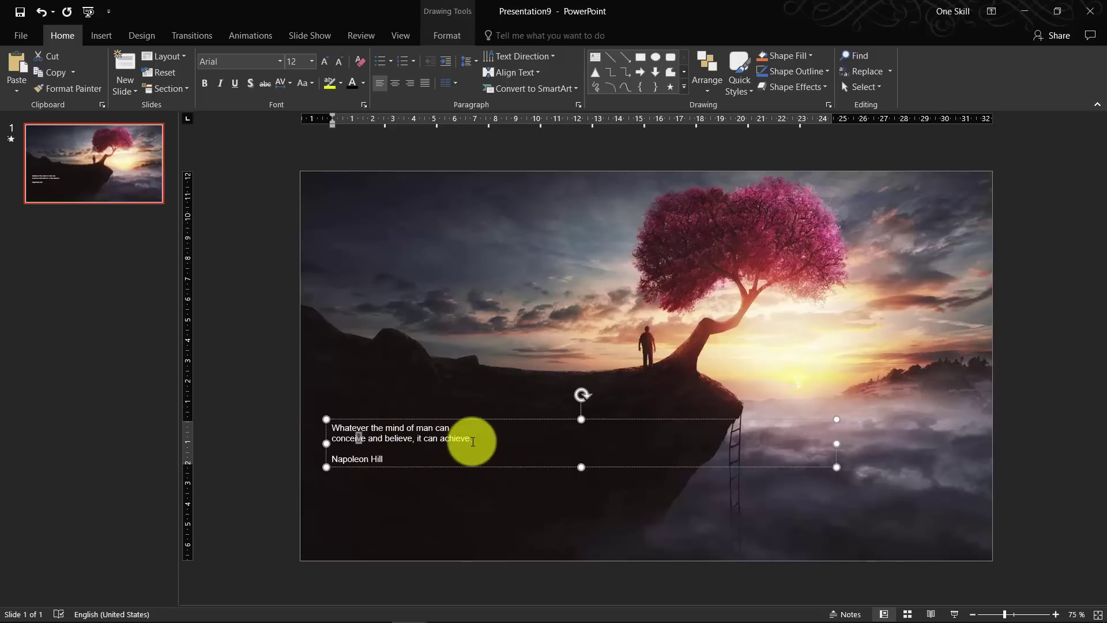
drag(470, 442, 338, 425)
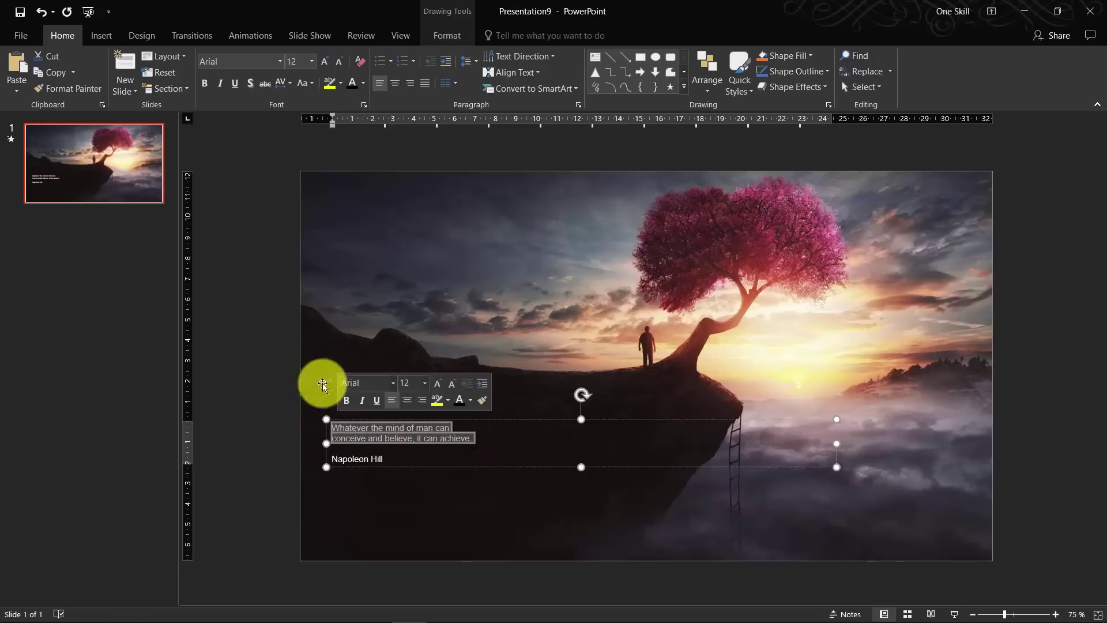
click(233, 61)
text(ope)
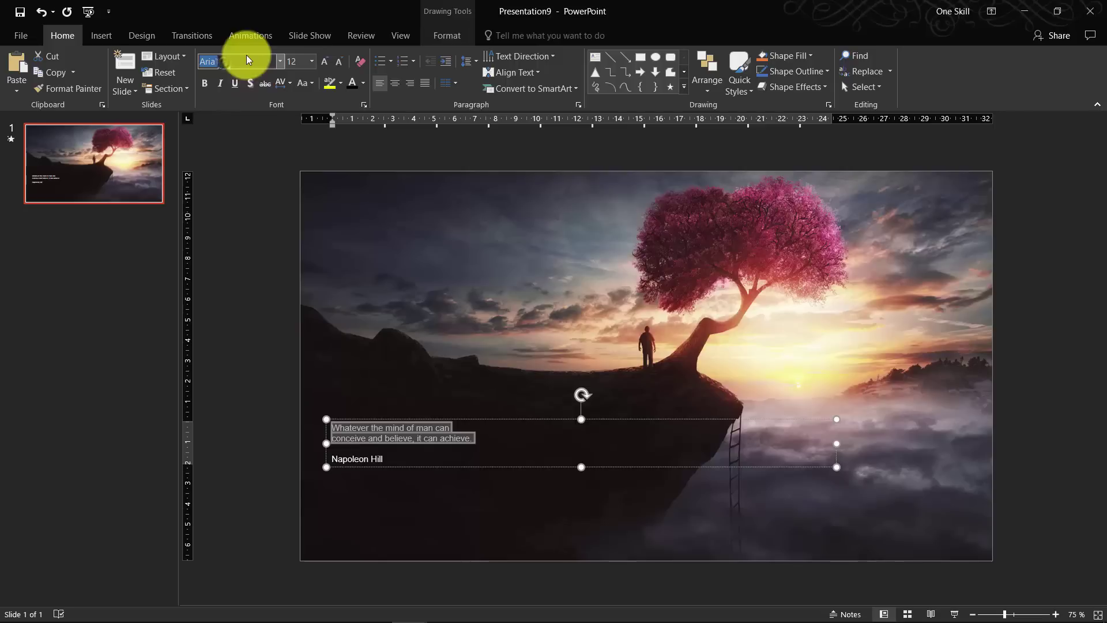
text(n sans Condens)
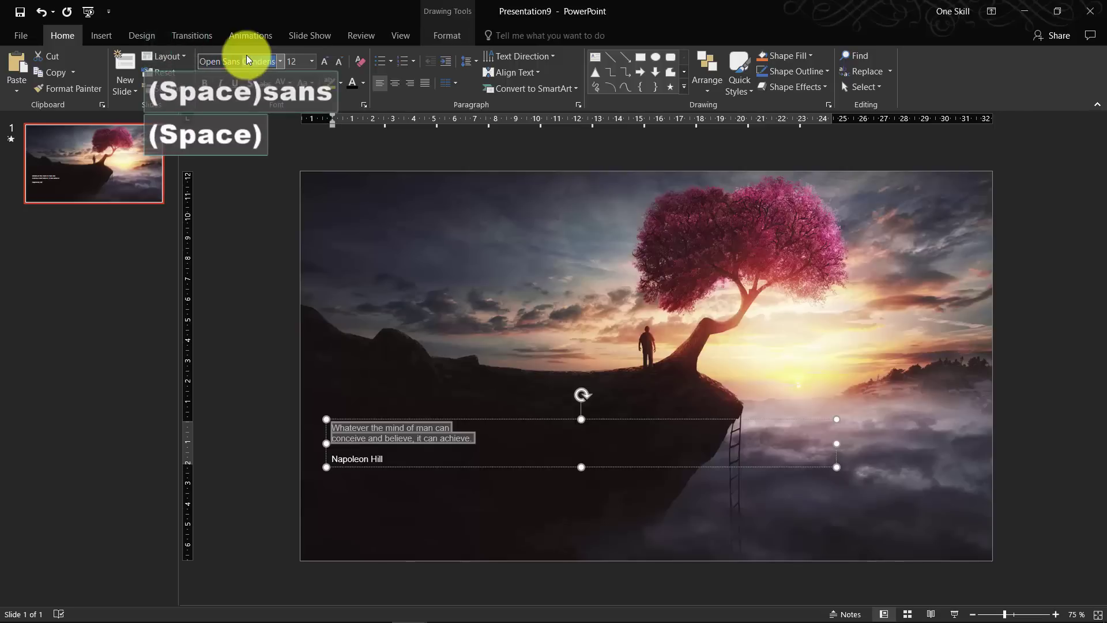
key(Return)
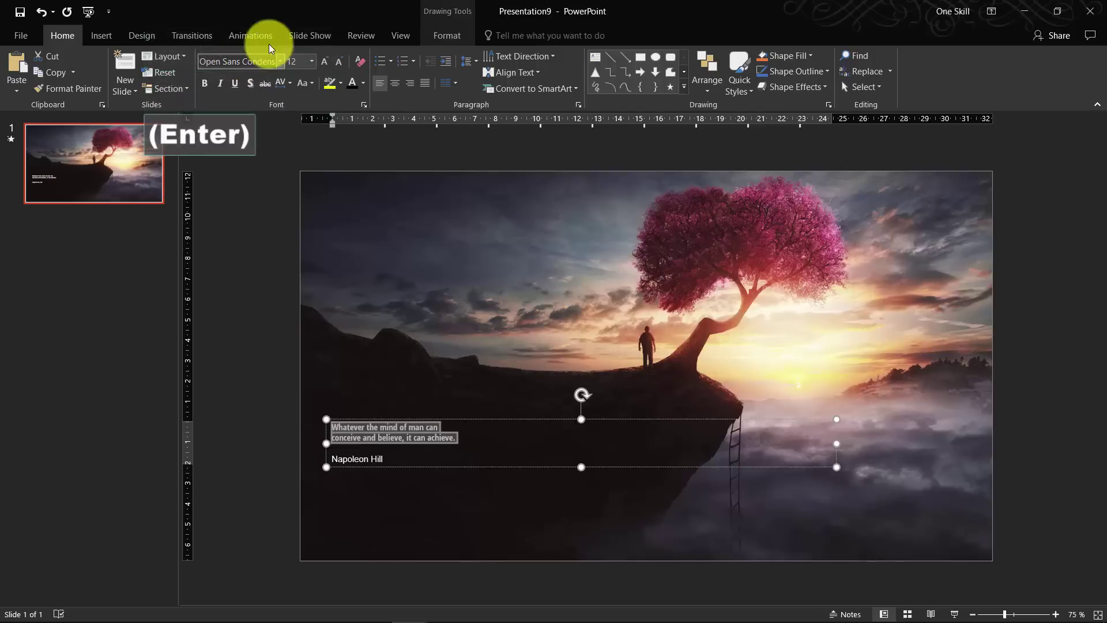
text(30)
key(Return)
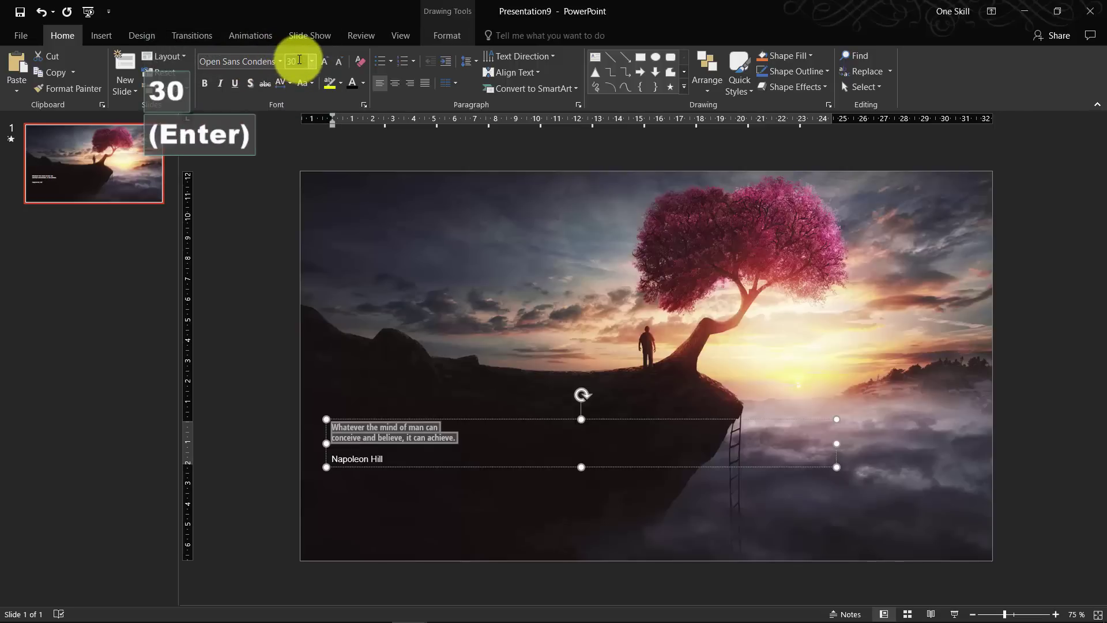
Set the Napoleon Hill author line in Lato Light at size 20.
click(357, 489)
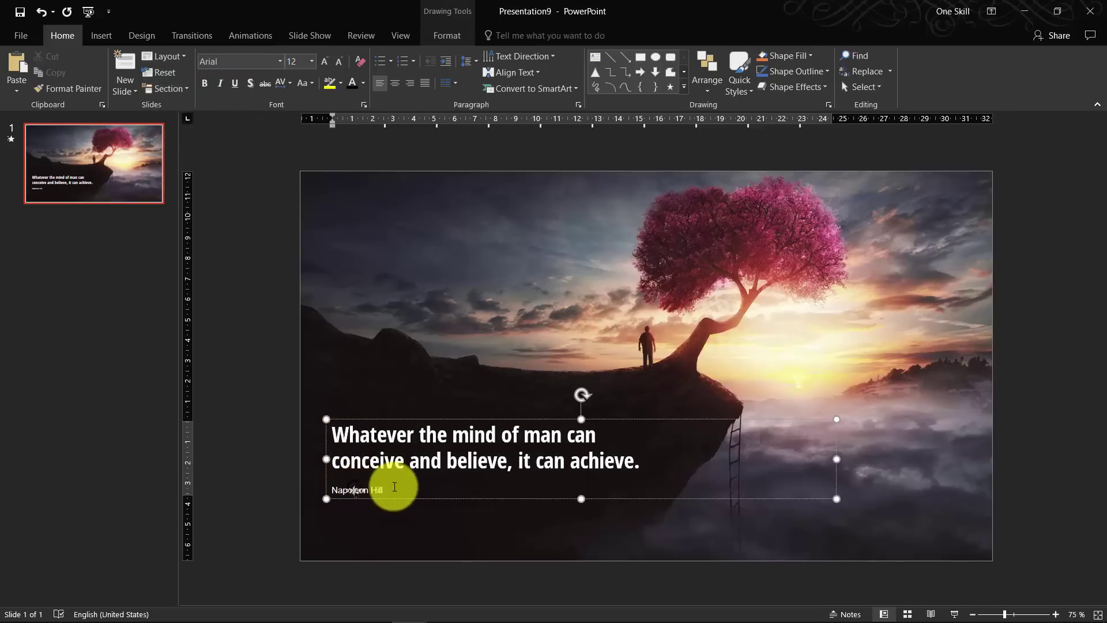
drag(388, 488, 330, 489)
click(237, 60)
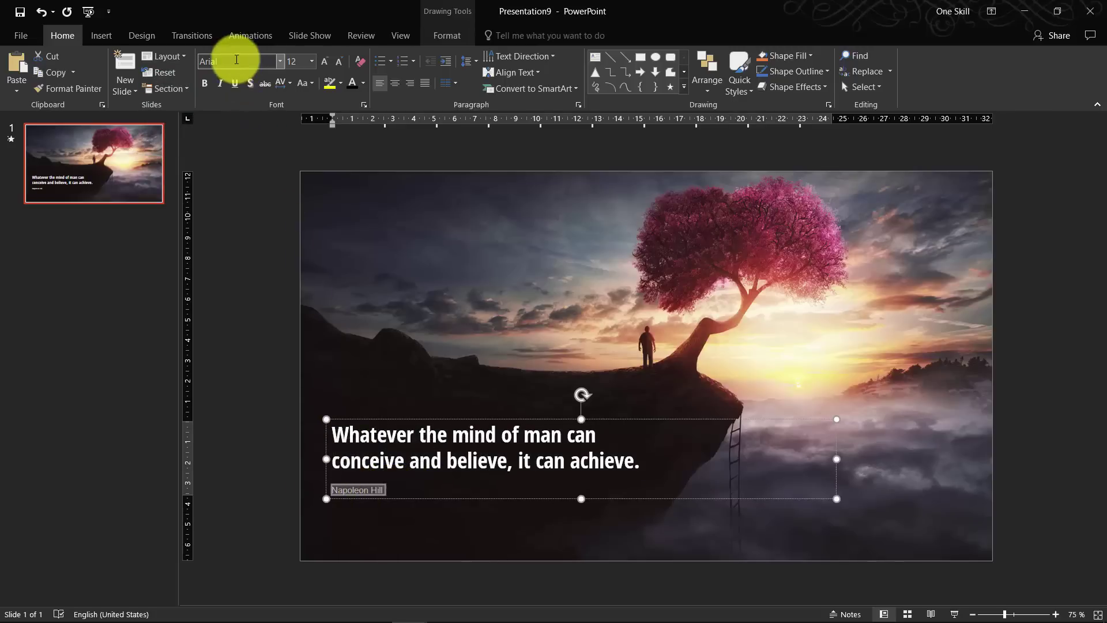
text(Lato l)
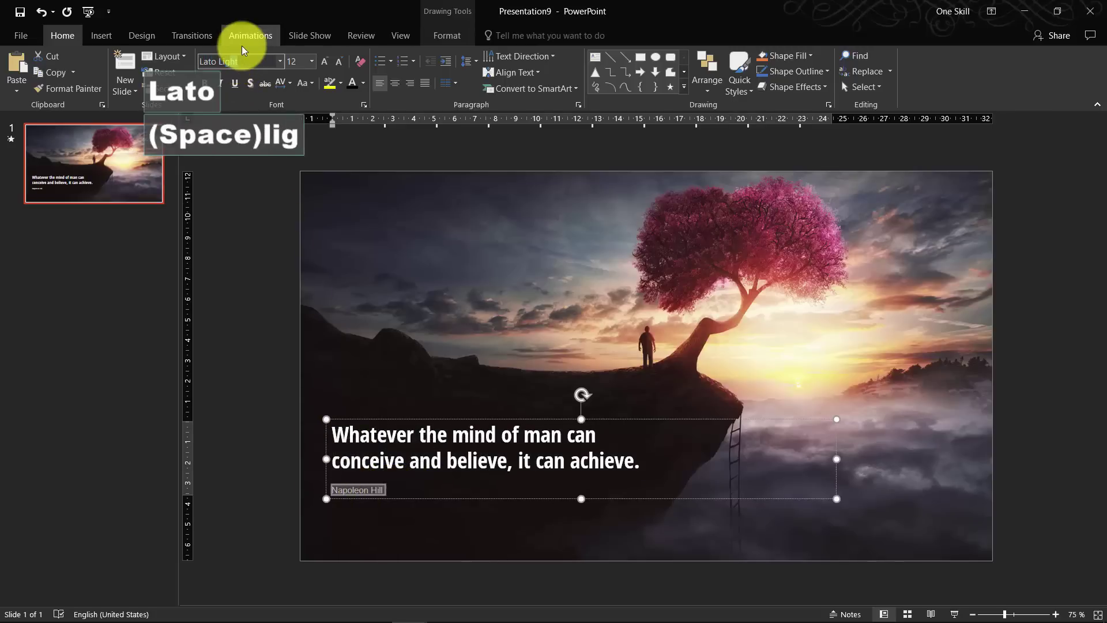
text(ight)
key(Return)
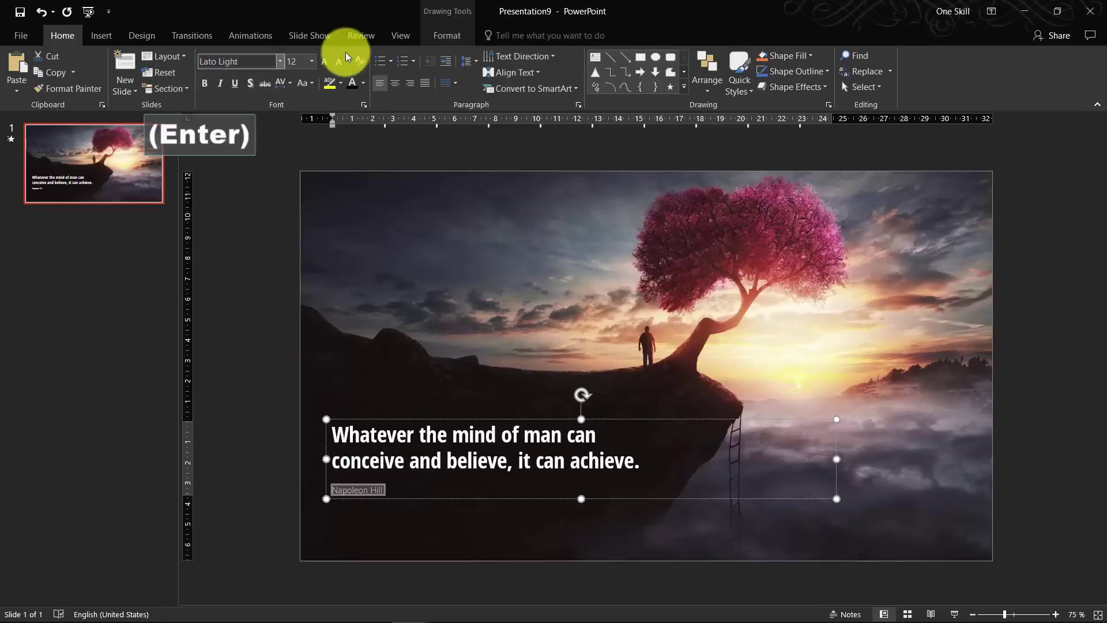
click(303, 62)
text(20)
key(Return)
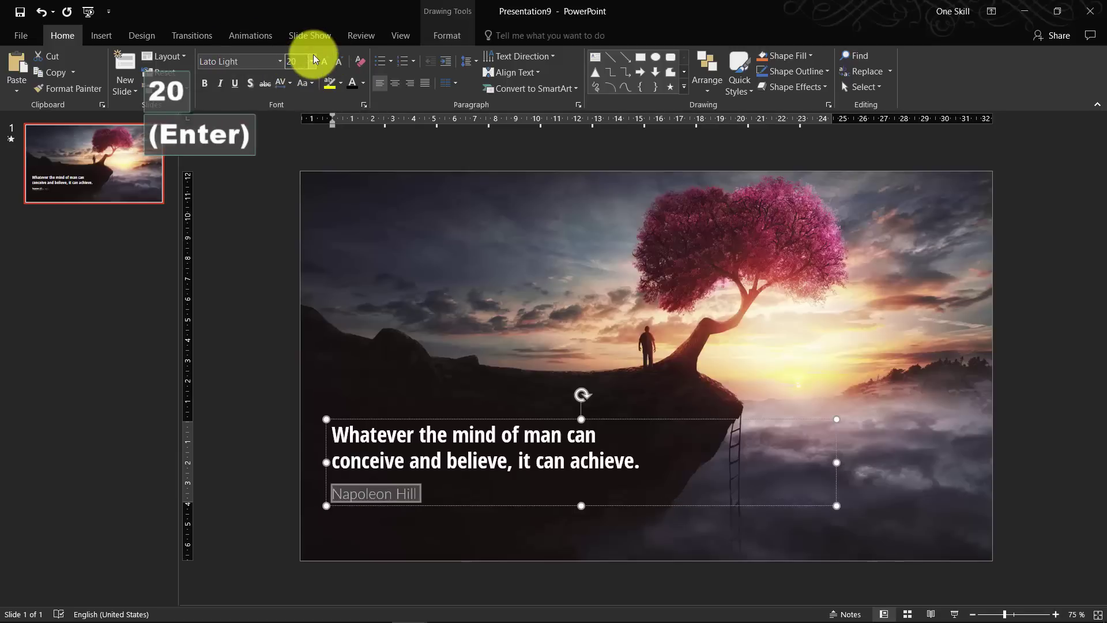
click(286, 249)
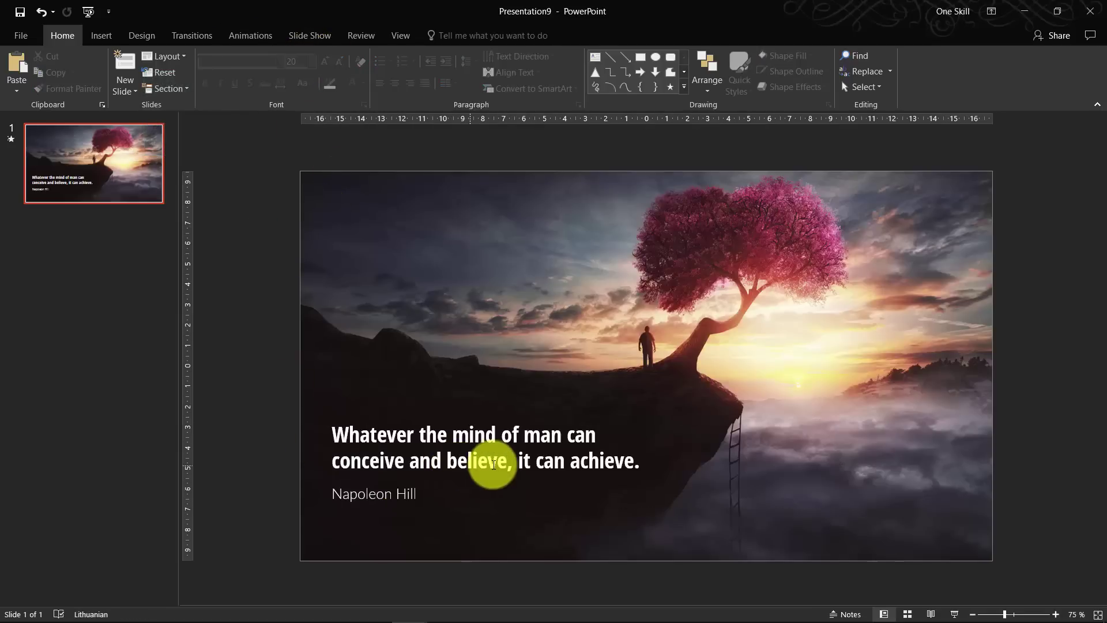
Delete the quote text box's inherited Rectangle 5 Float In animation in the Animation Pane.
click(450, 433)
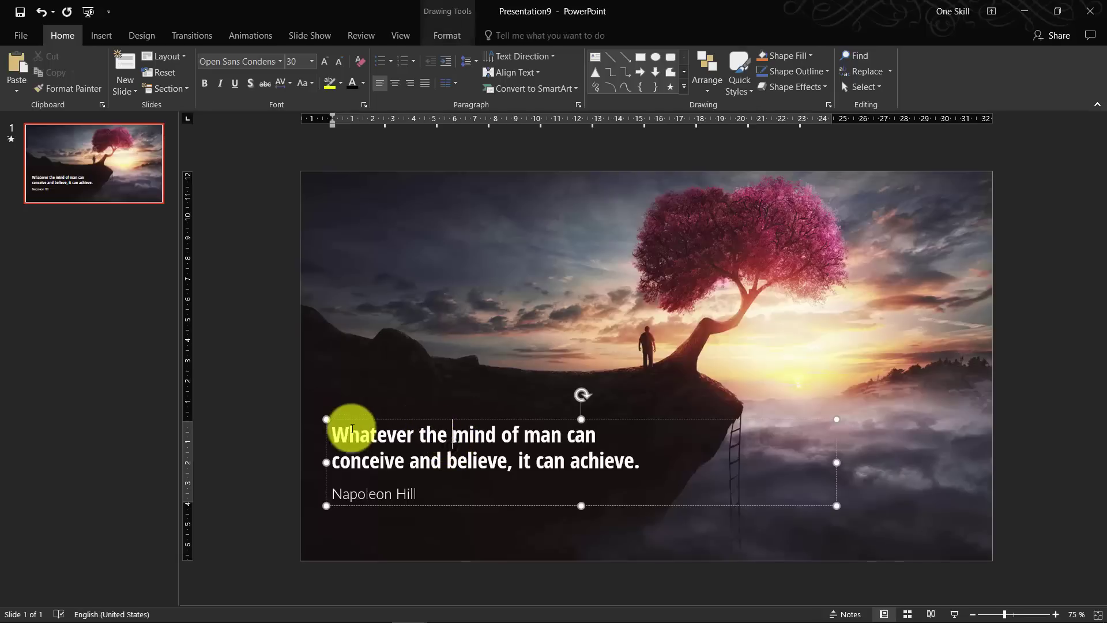
click(273, 391)
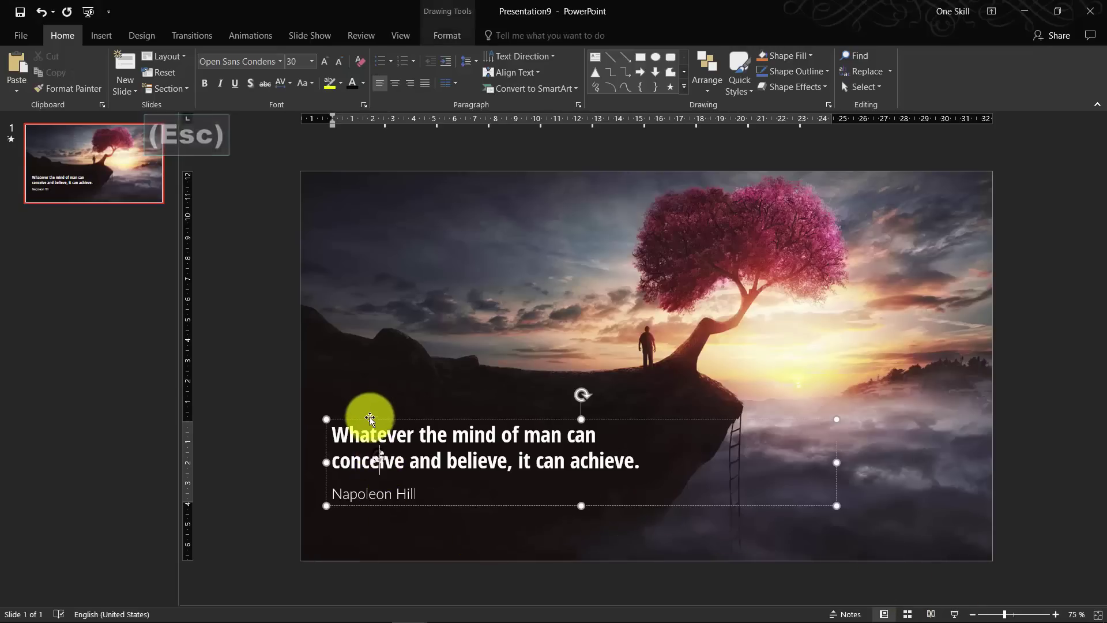
click(251, 36)
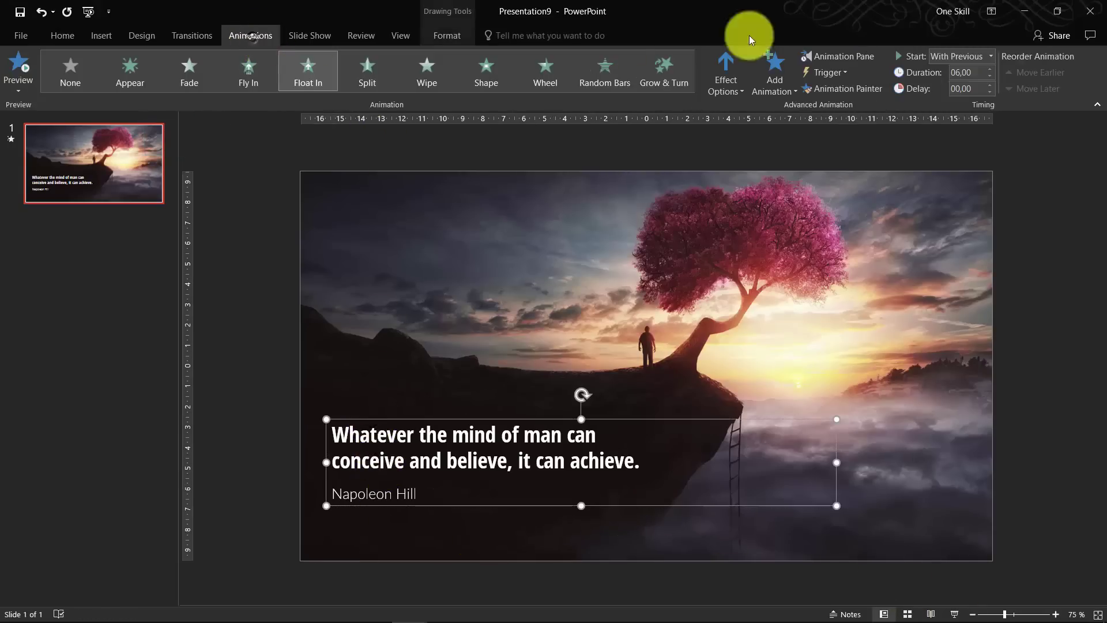
click(843, 57)
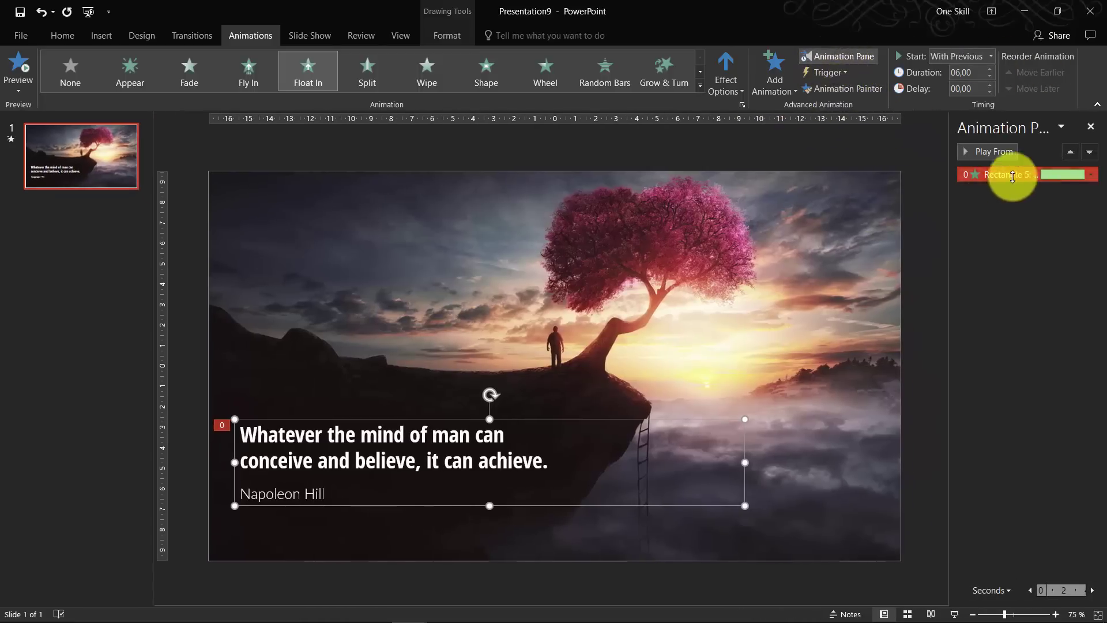
click(1012, 176)
key(Delete)
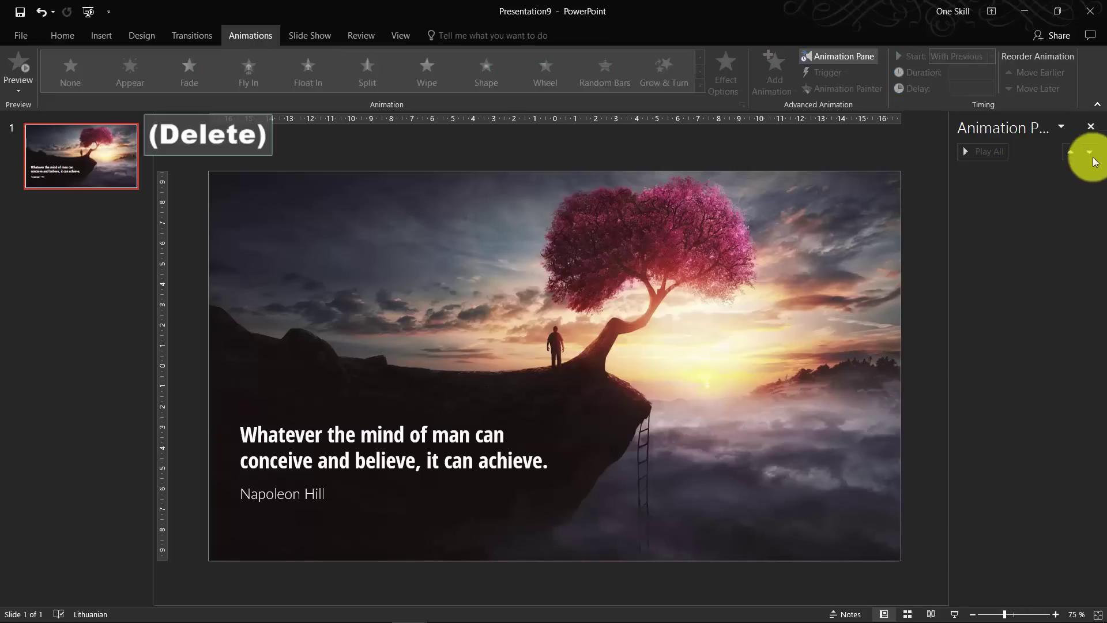
click(1091, 126)
Undo the accidental move of the cherry-tree background picture.
click(456, 451)
drag(427, 414, 408, 440)
key(ctrl+z)
Nudge the quote box lower, compare with the reference deck's slide, then return to Presentation9.
click(408, 421)
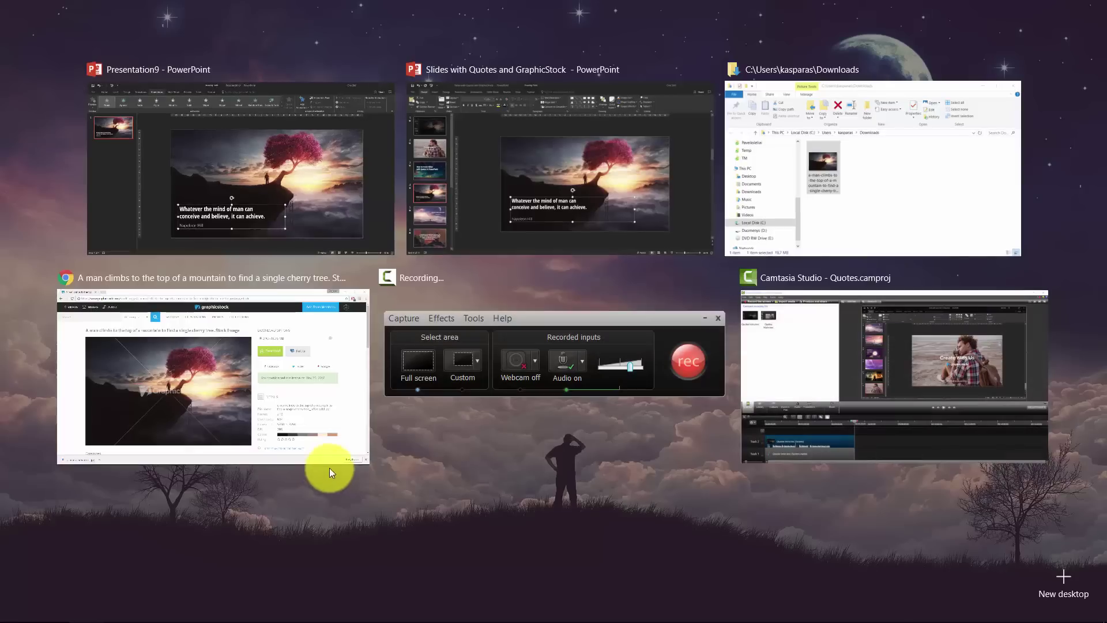
click(557, 213)
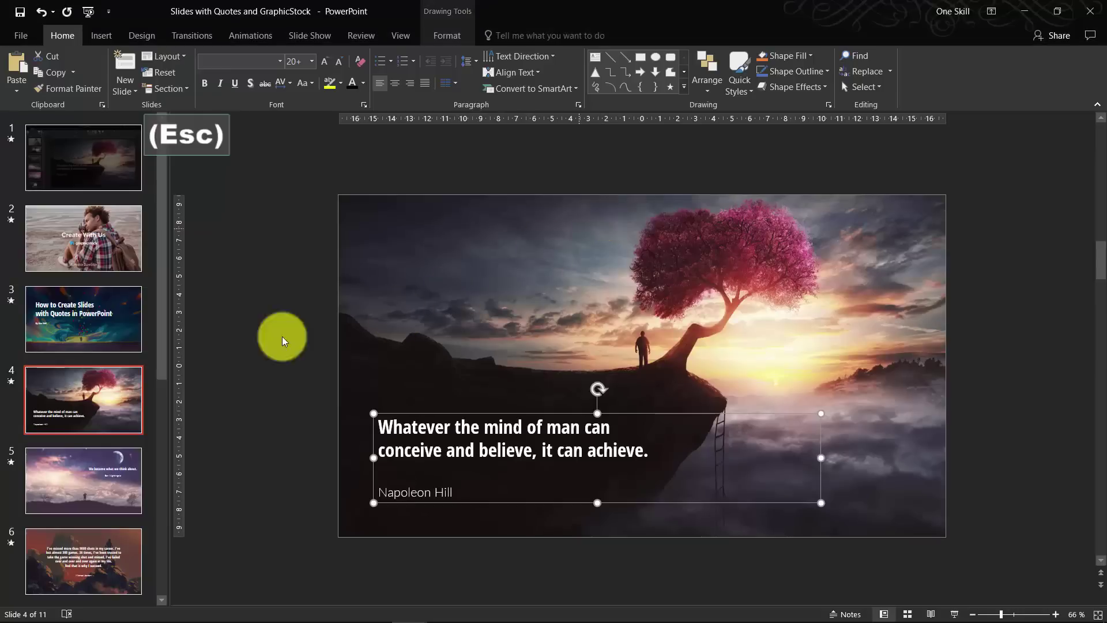
key(alt)
key(alt+Tab)
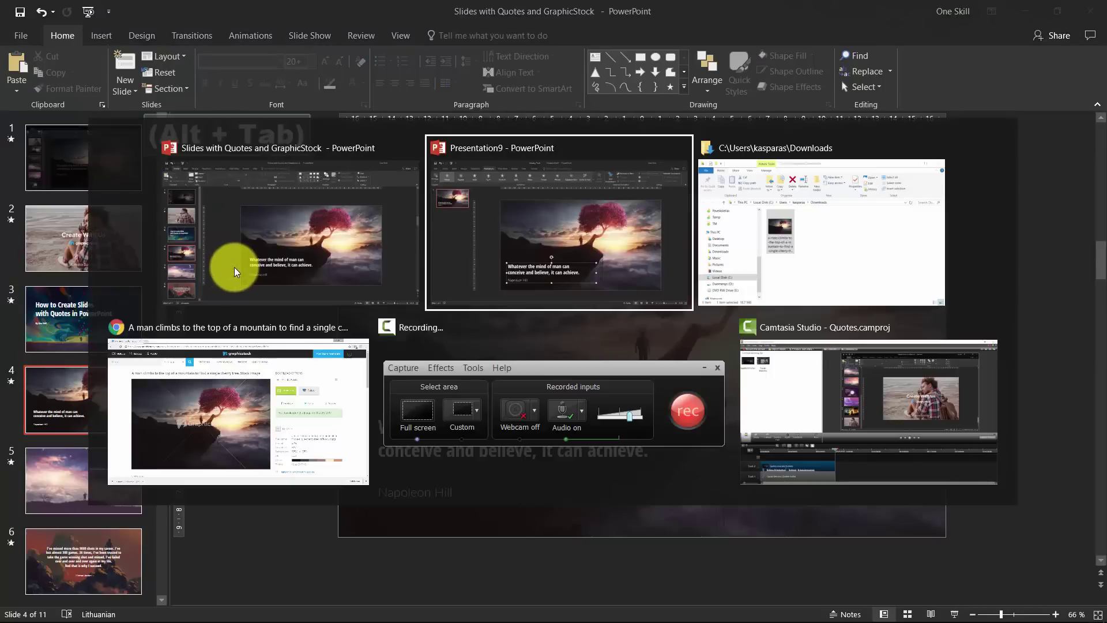
Add a Float In entrance effect to the quote text box and preview it.
alt+click(563, 222)
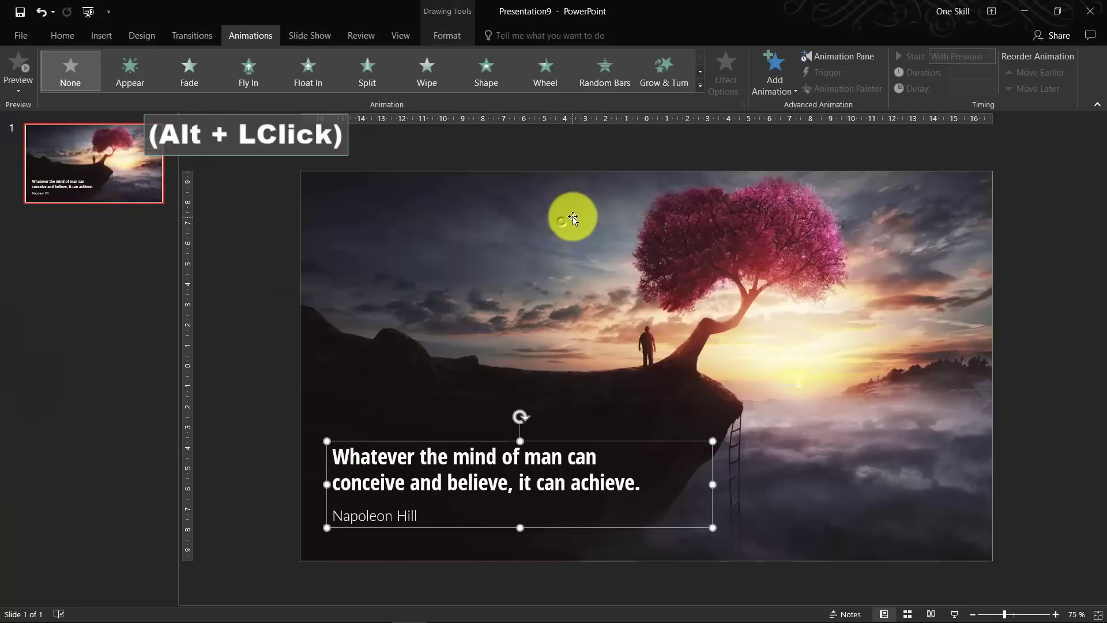
click(240, 281)
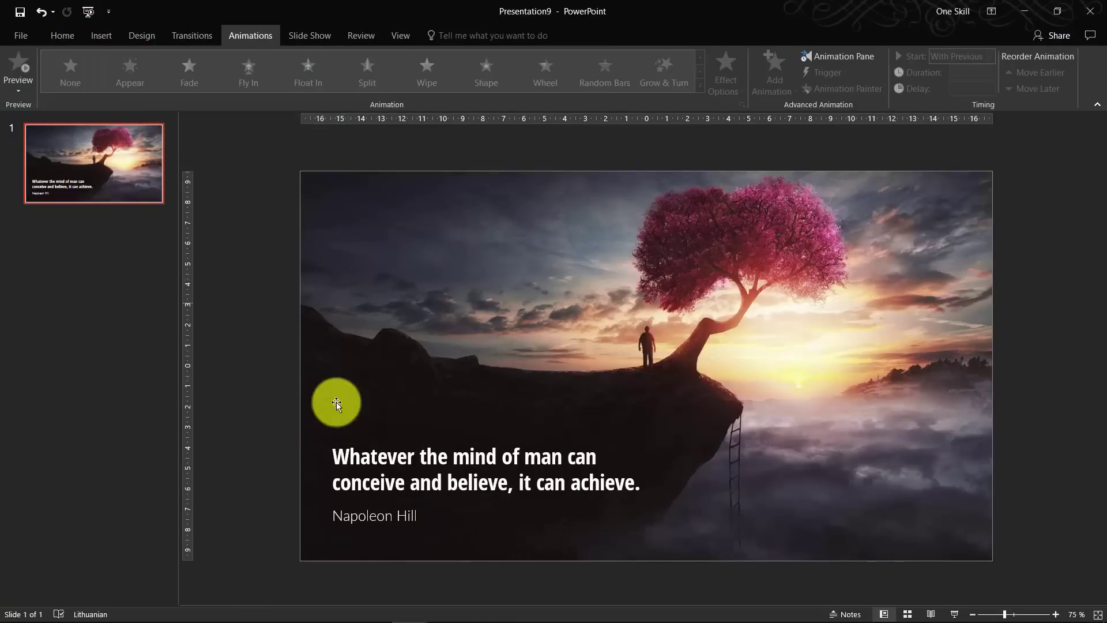
click(379, 446)
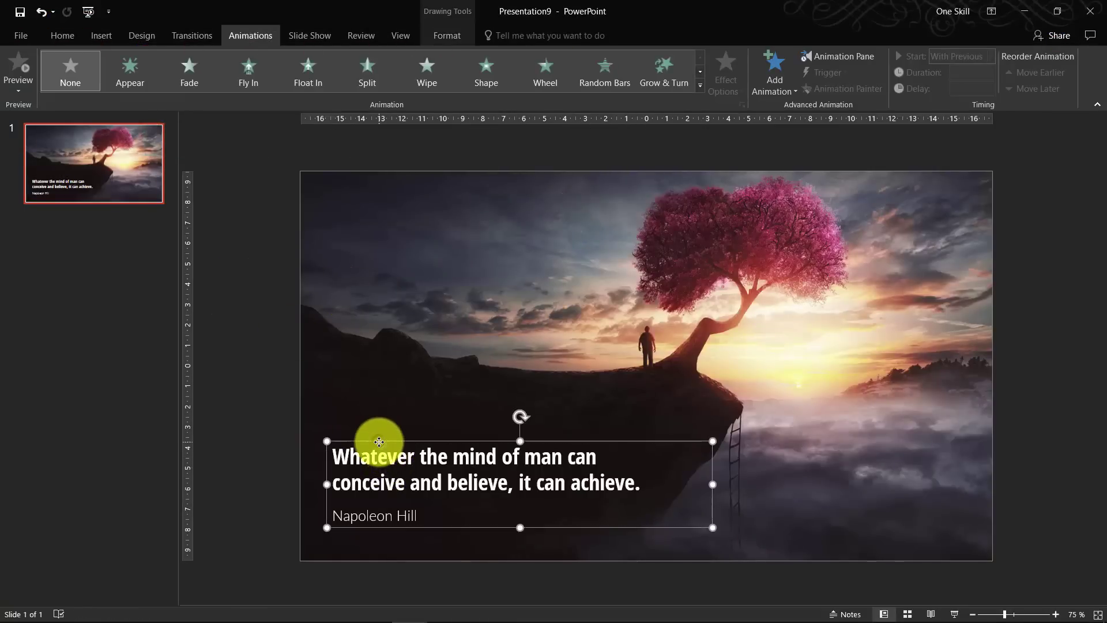
click(70, 37)
click(240, 32)
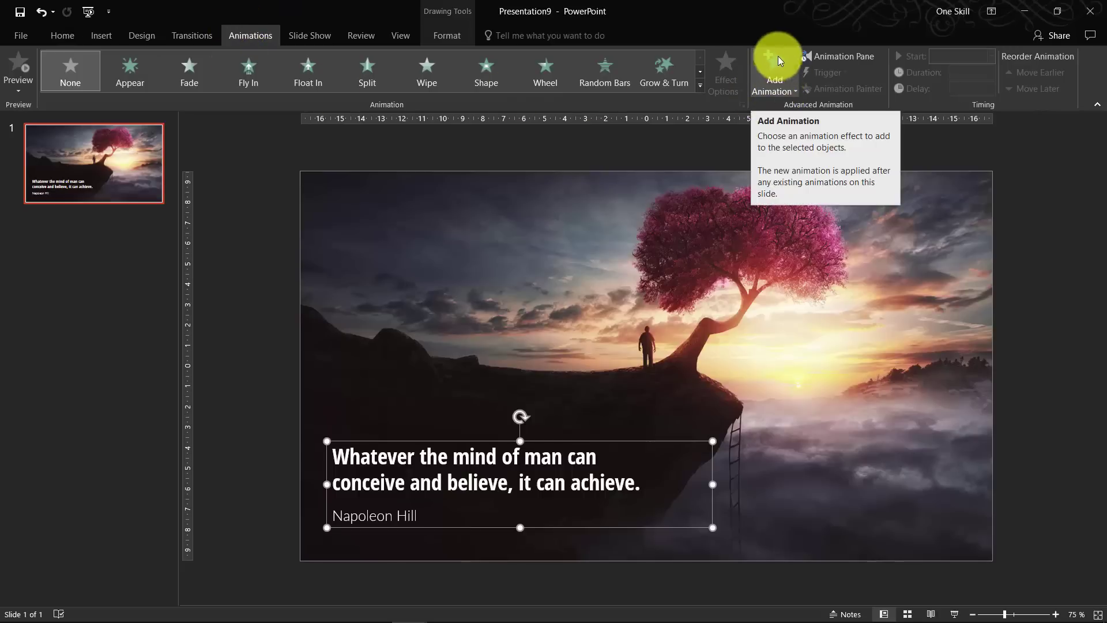
click(779, 86)
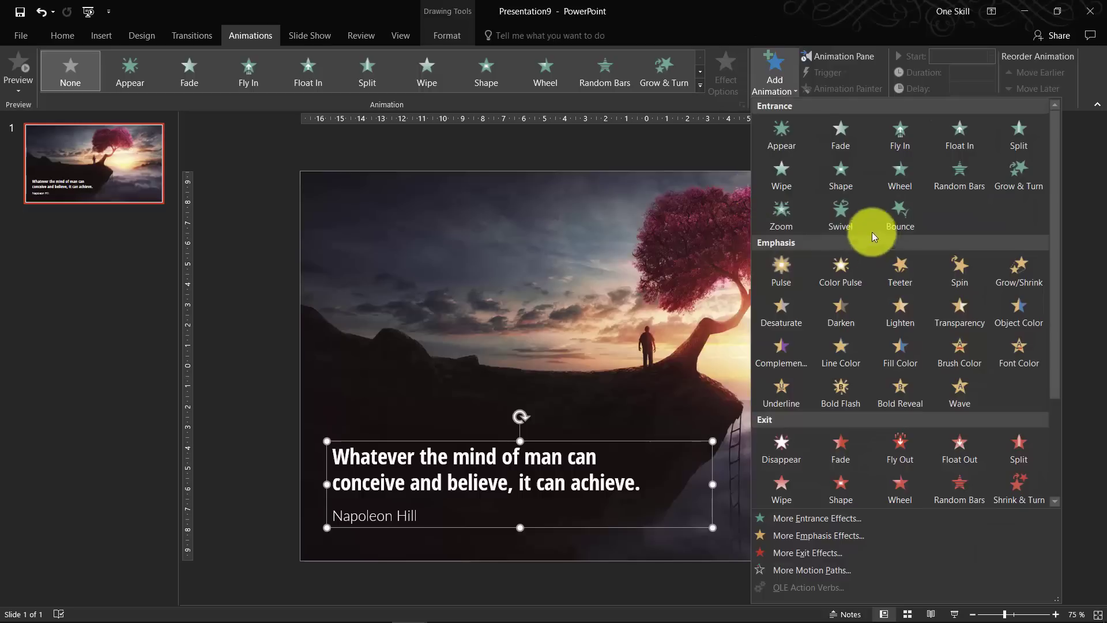
click(960, 141)
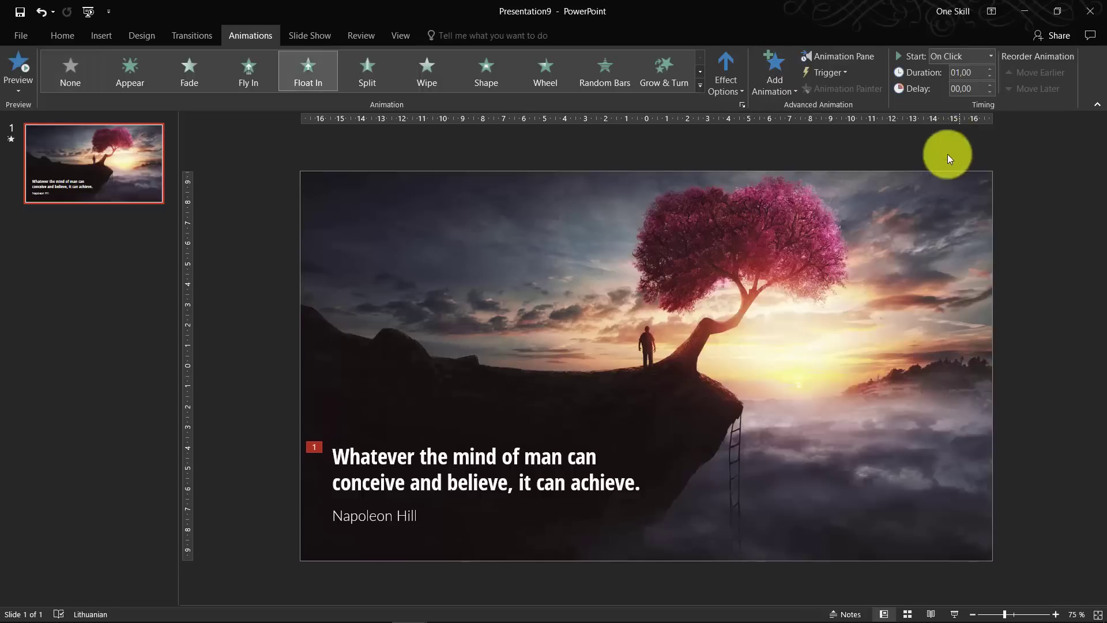
click(836, 58)
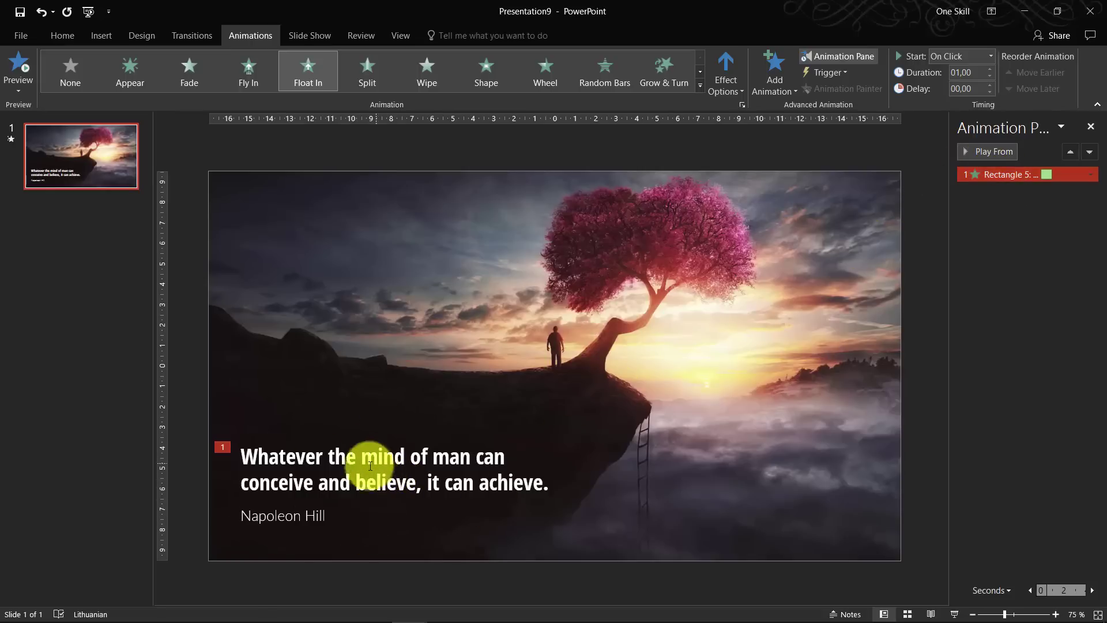
click(981, 153)
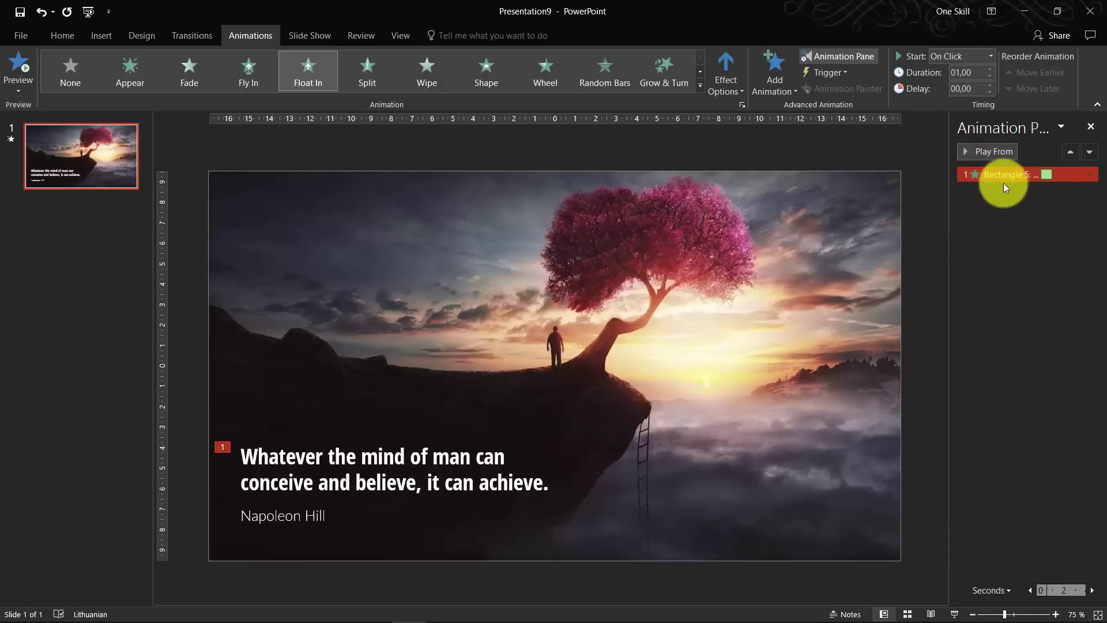
Set the quote's Float In direction to Float Up after trying Float Down.
click(724, 90)
click(774, 161)
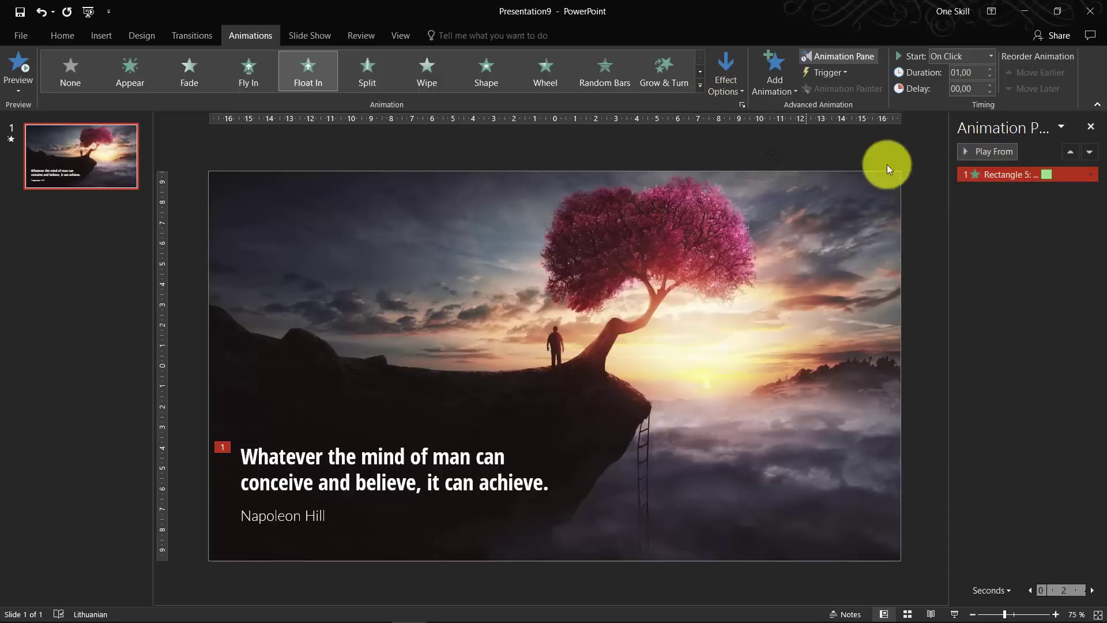
click(977, 153)
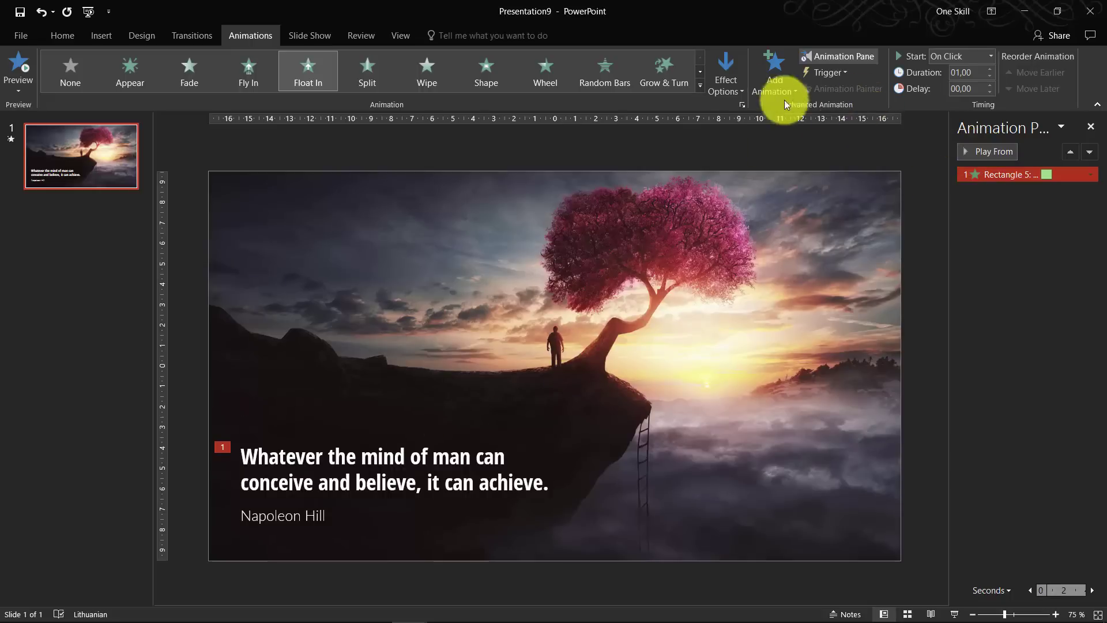
click(732, 88)
click(763, 136)
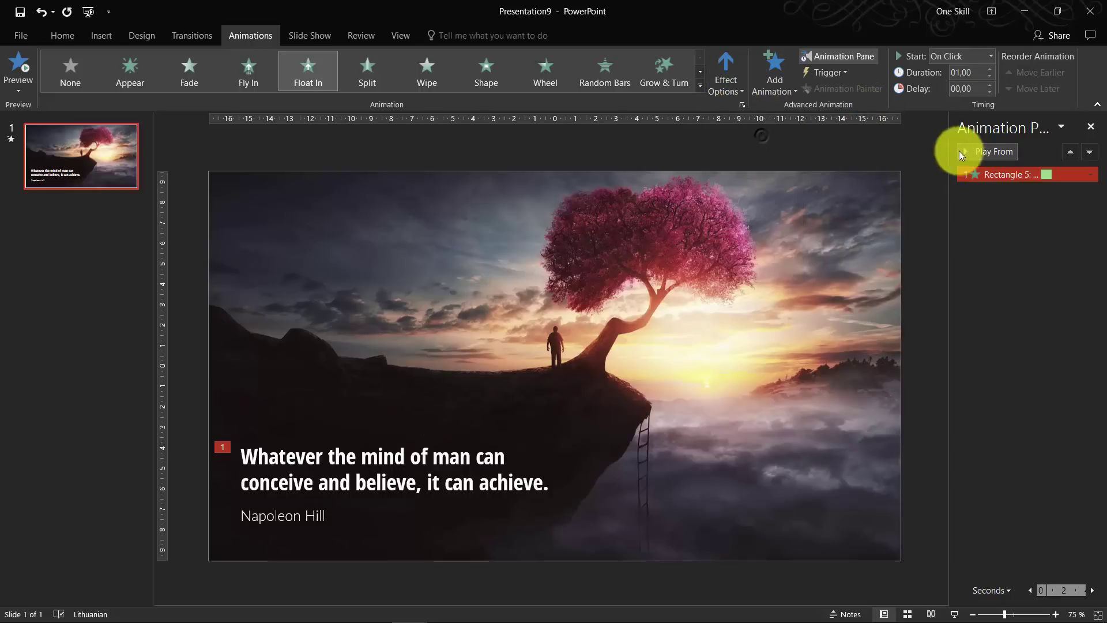
click(977, 153)
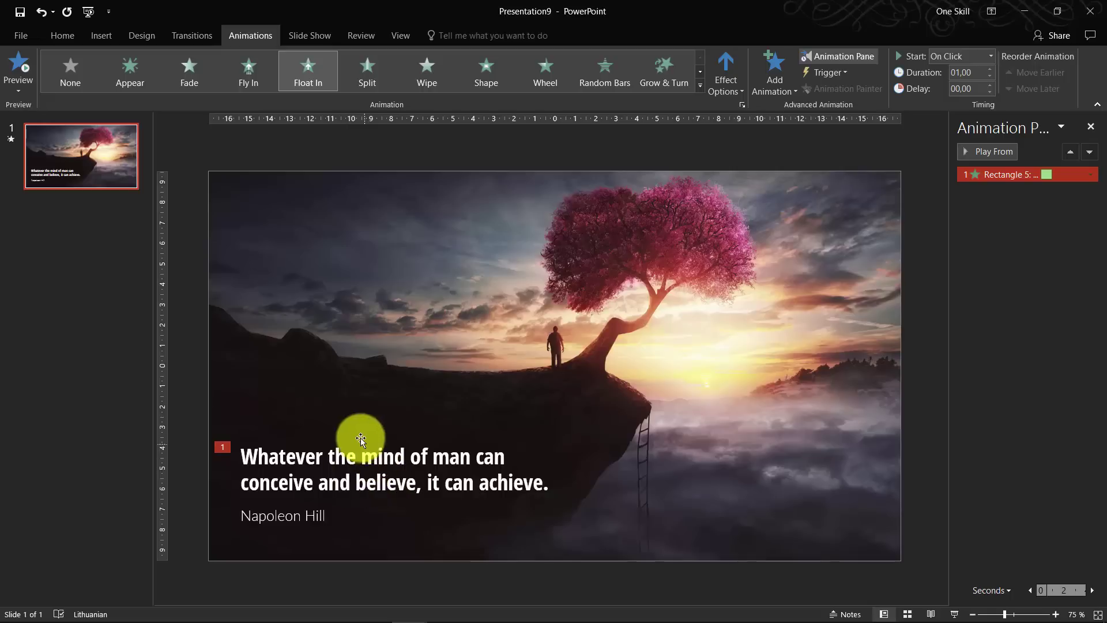
Lengthen the quote's Float In to 6 seconds and preview it.
click(973, 72)
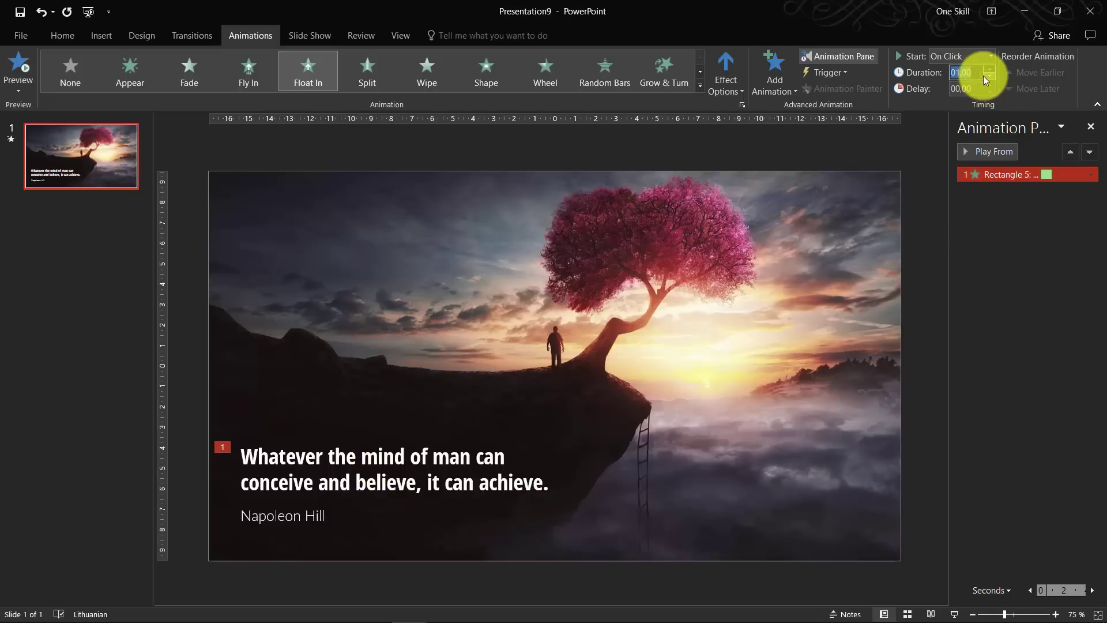
text(6)
key(Return)
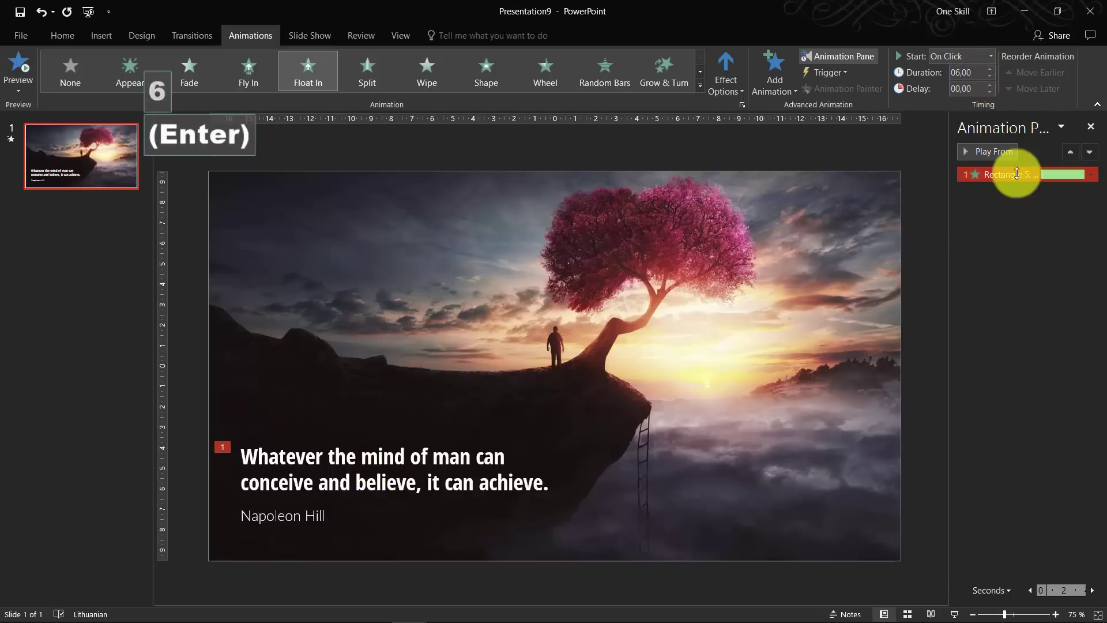
click(991, 152)
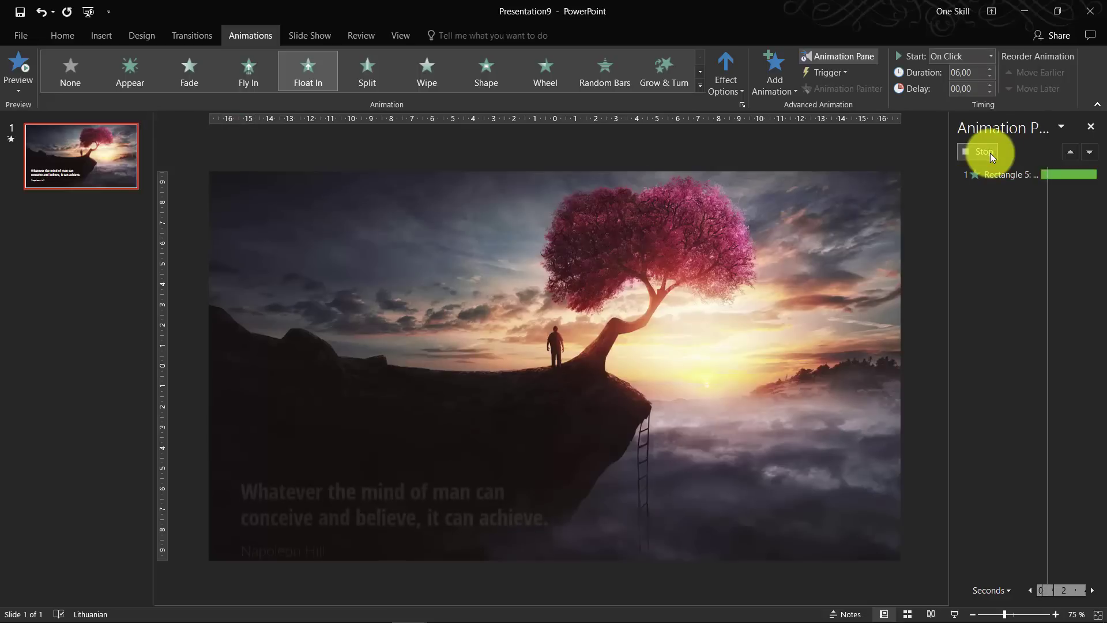
click(1006, 228)
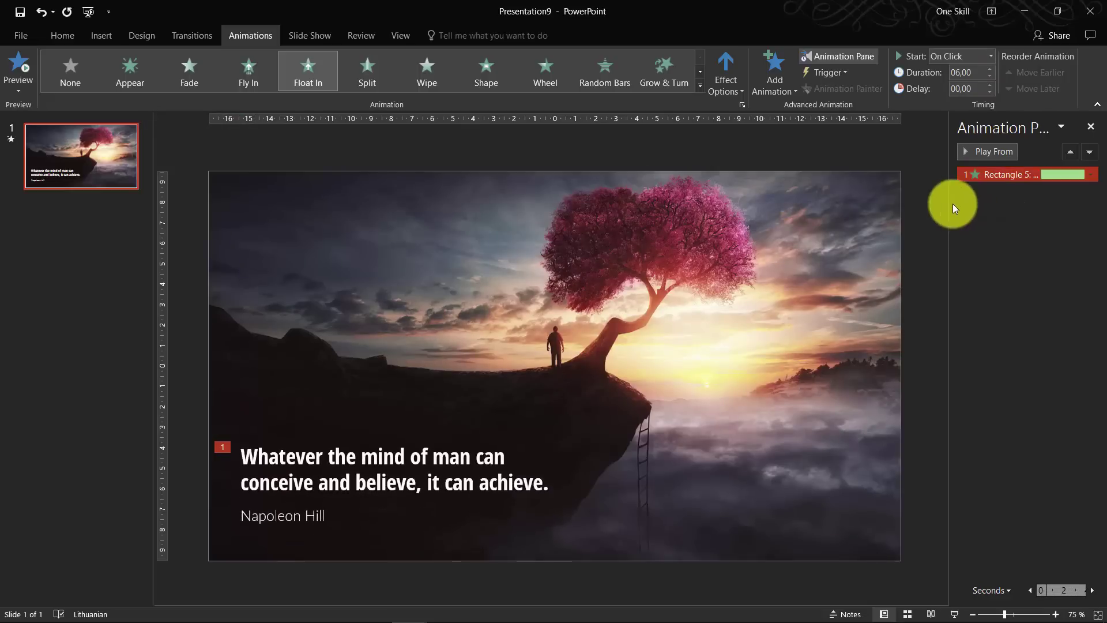
Apply a 10-second Grow/Shrink emphasis to the cherry-tree background picture.
click(375, 443)
click(372, 436)
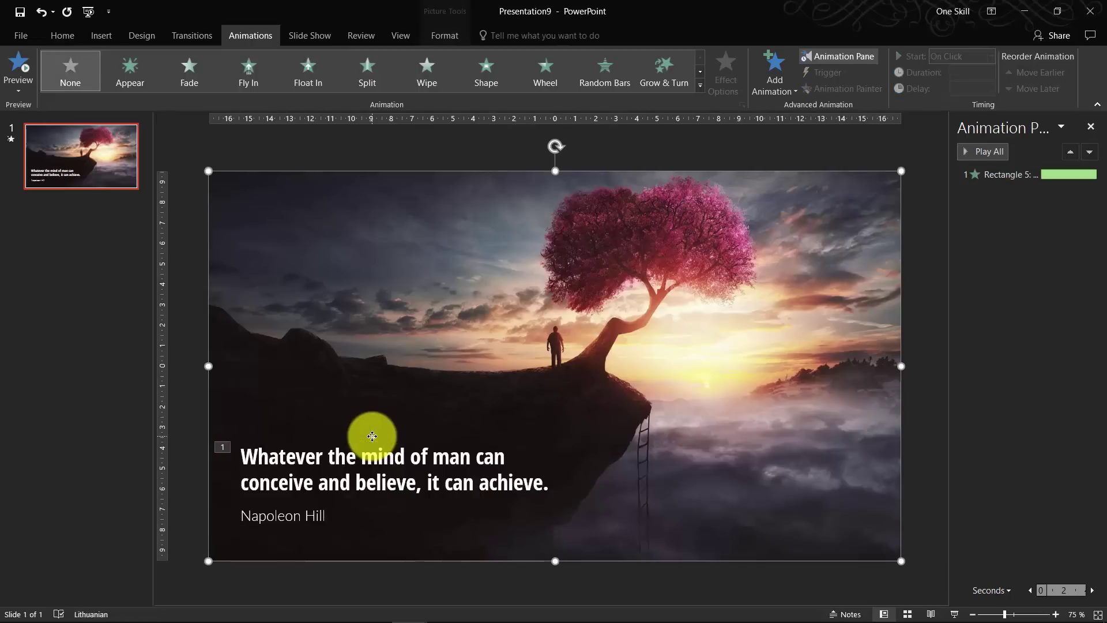
click(371, 441)
click(383, 333)
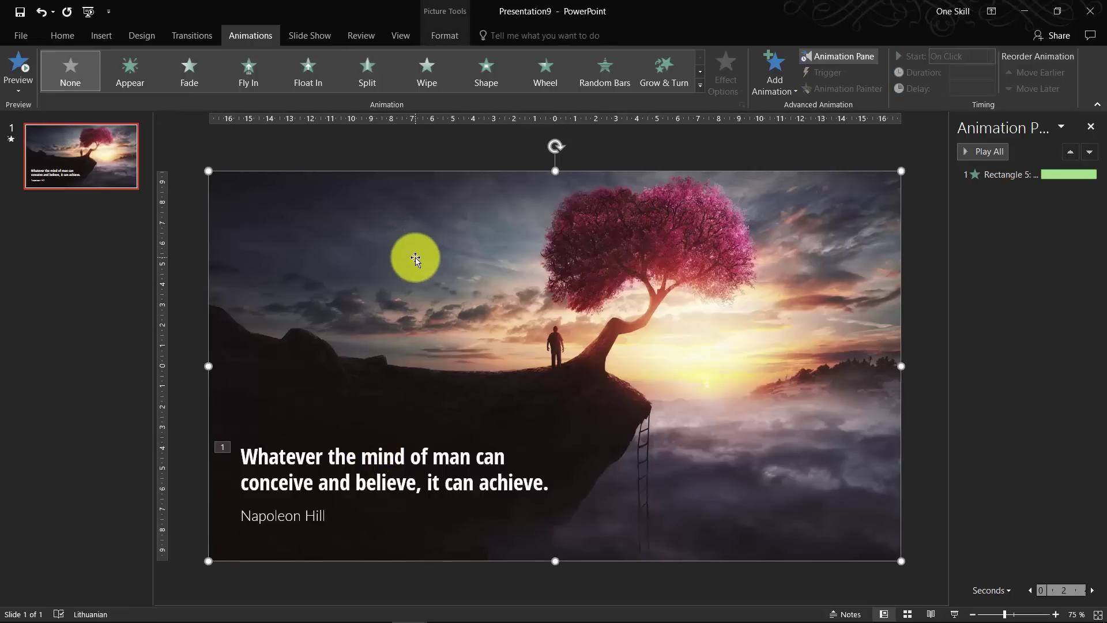
click(780, 89)
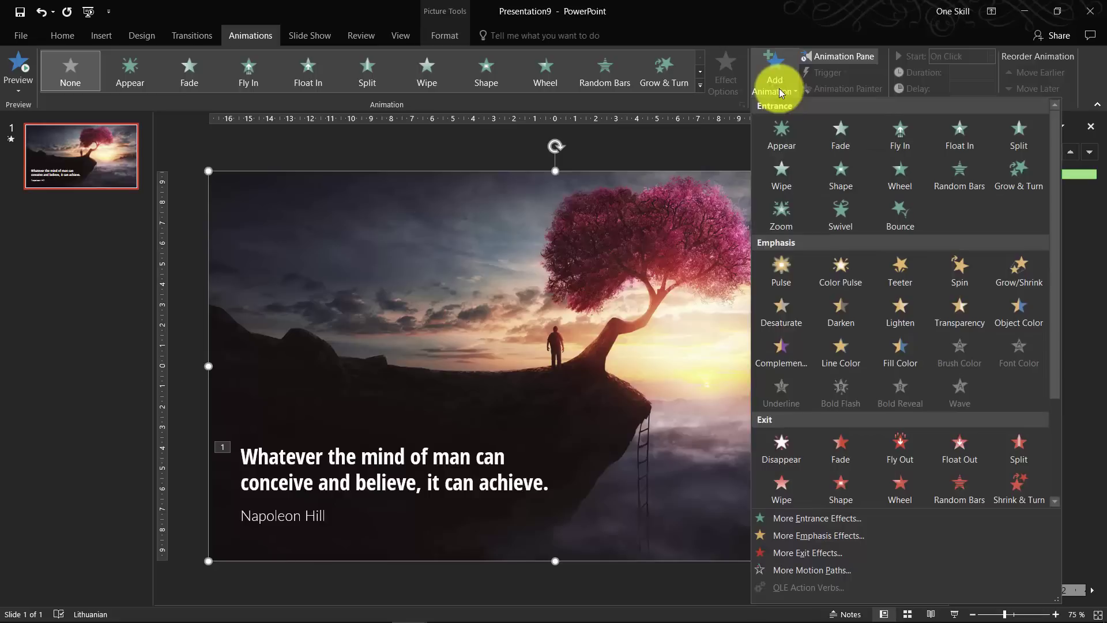
click(1022, 280)
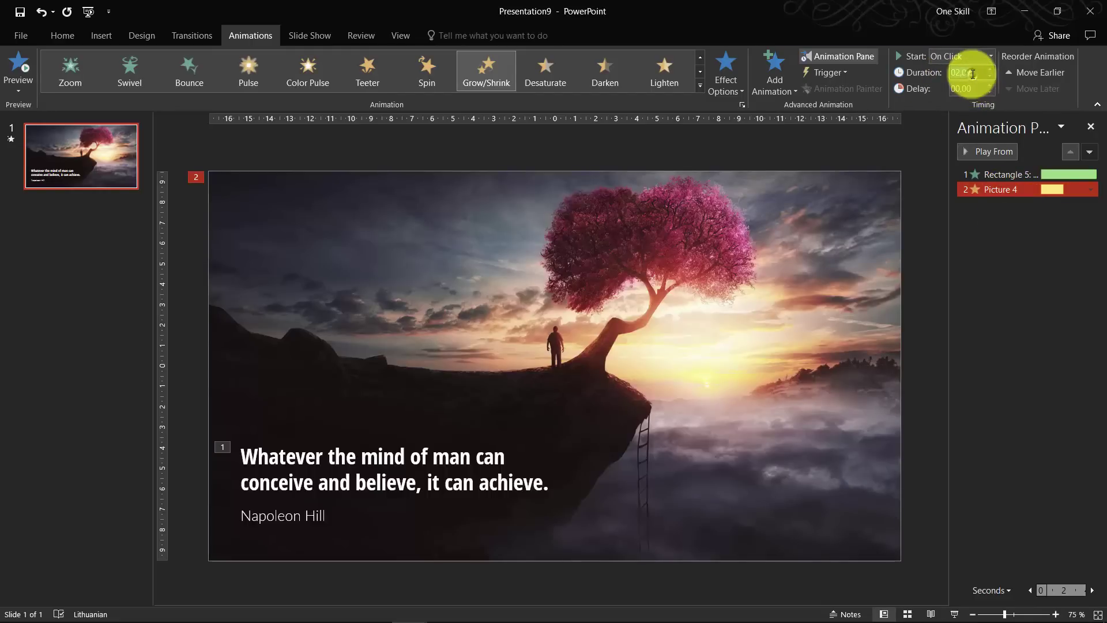
text(10)
key(Return)
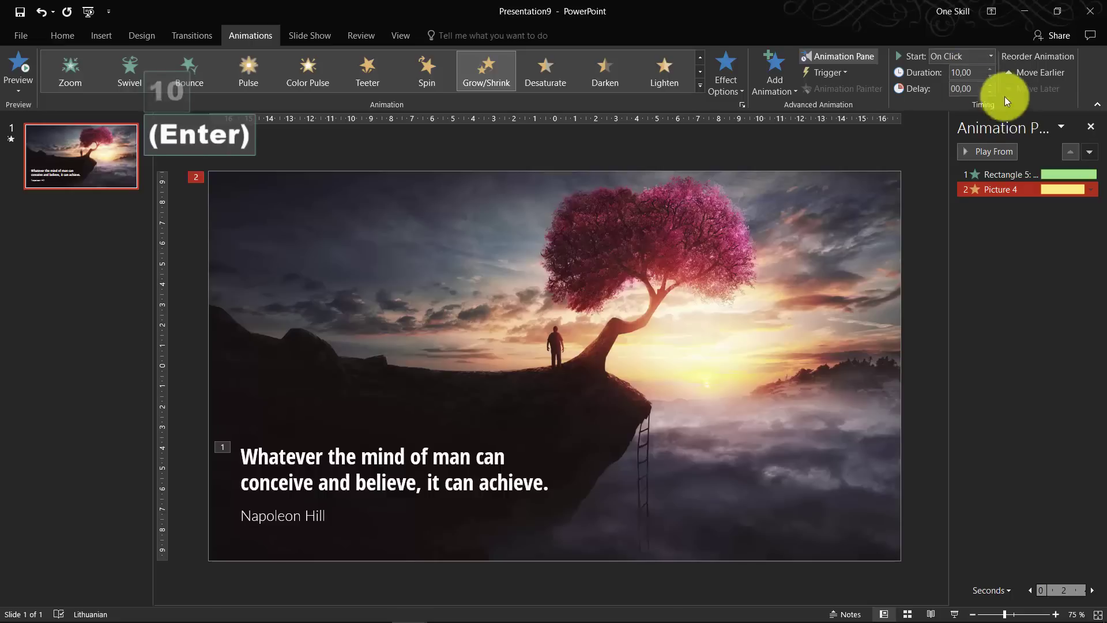
Check the Picture 4 Grow/Shrink size setting of 150% in its effect options.
right_click(1001, 192)
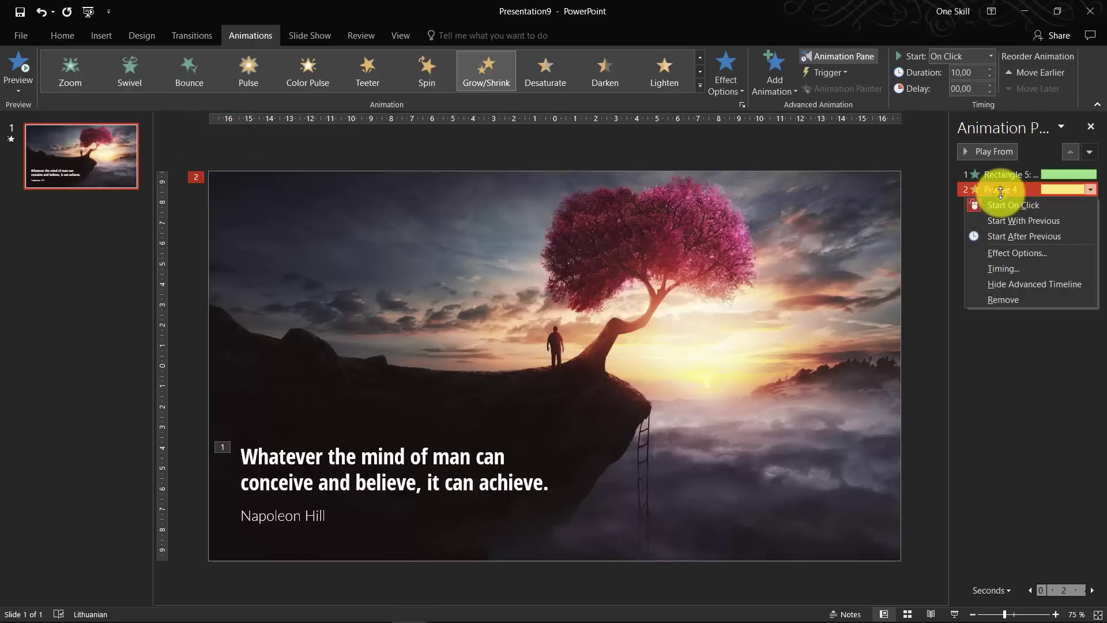
click(1021, 254)
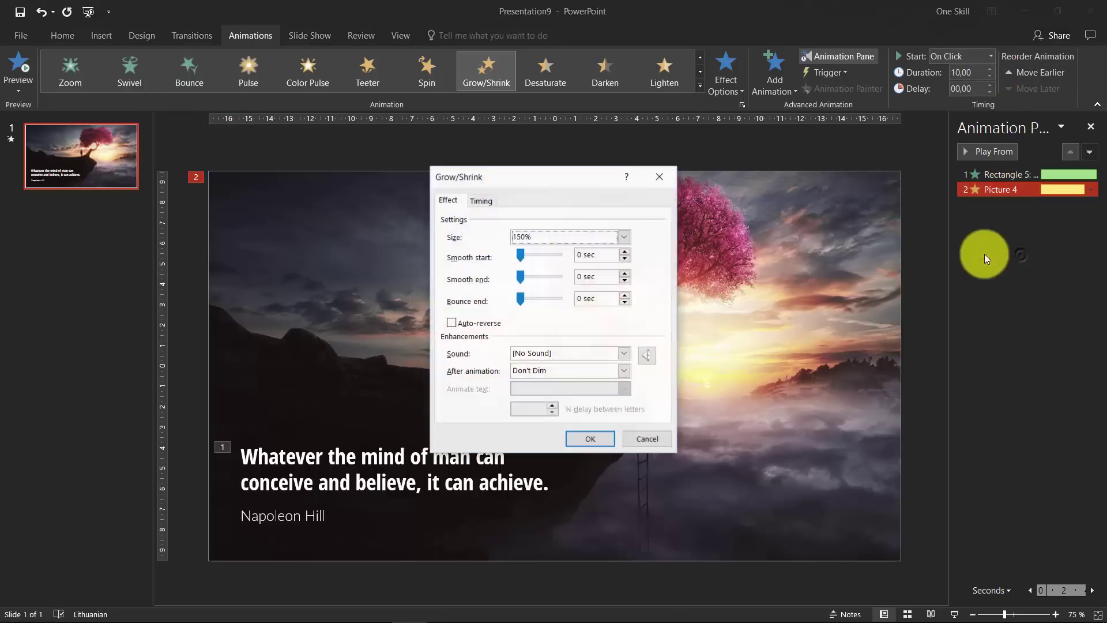
click(623, 238)
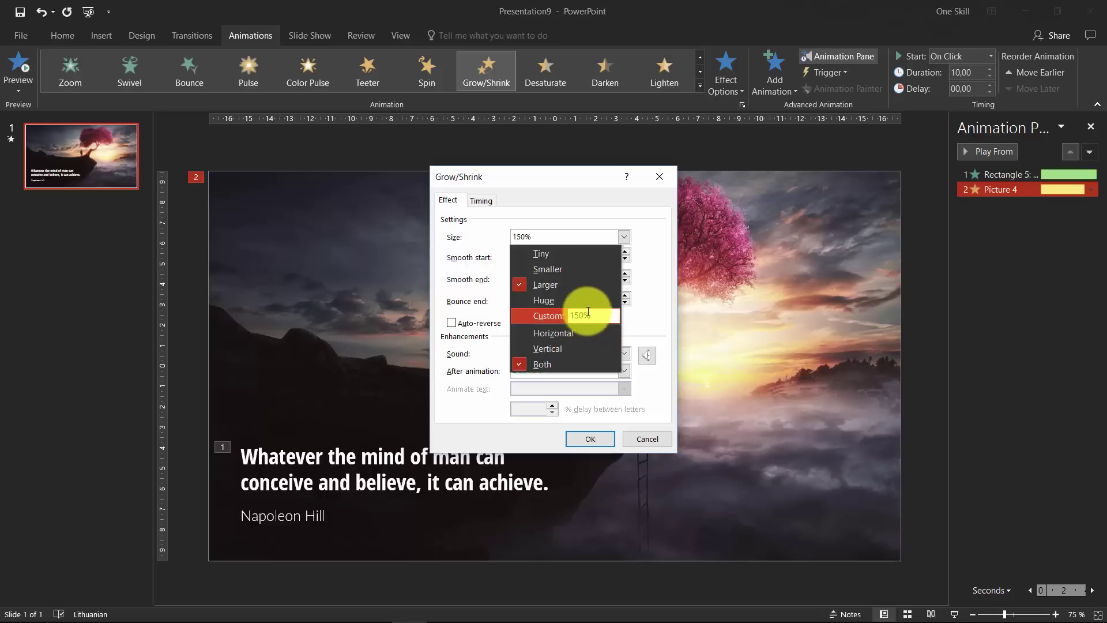
click(597, 438)
click(597, 438)
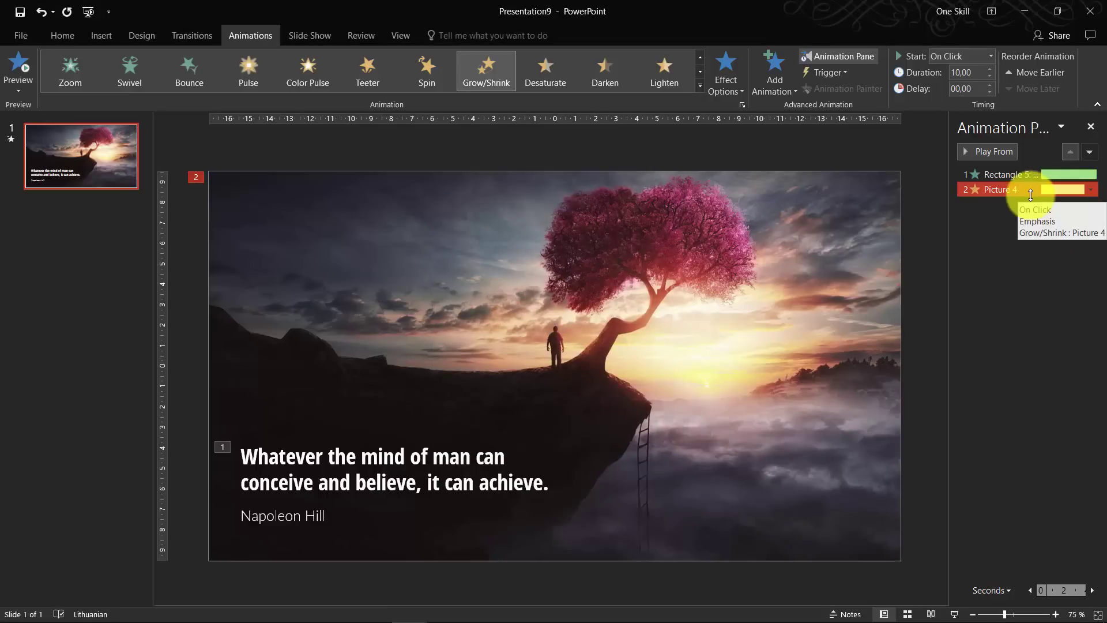
Make the picture's Grow/Shrink start With Previous, alongside the quote's Float In.
click(988, 58)
click(970, 87)
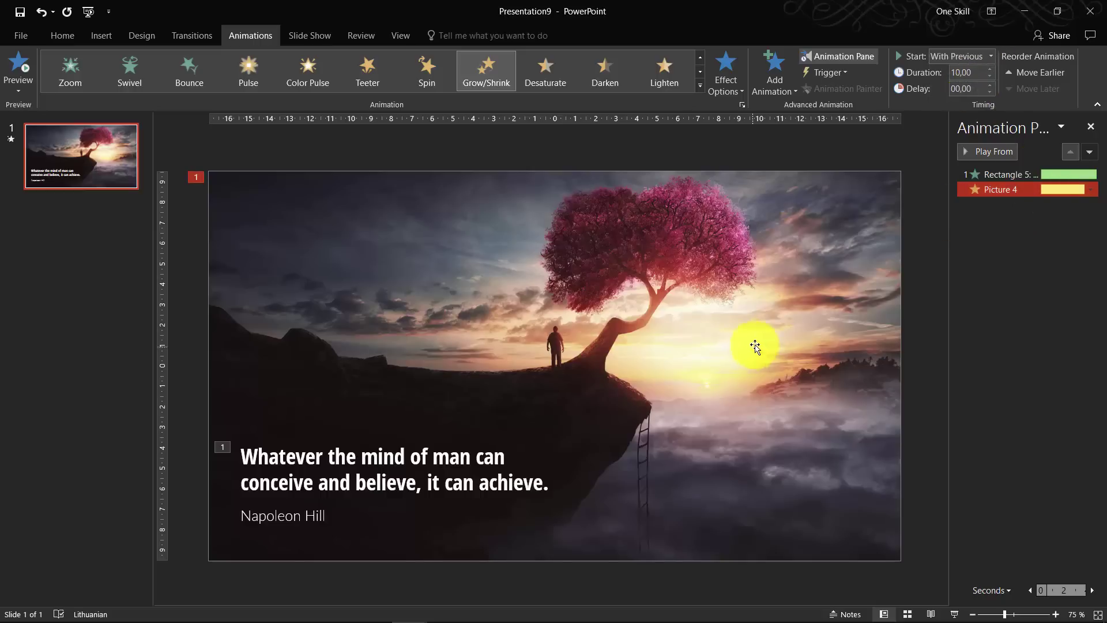
click(441, 461)
click(409, 440)
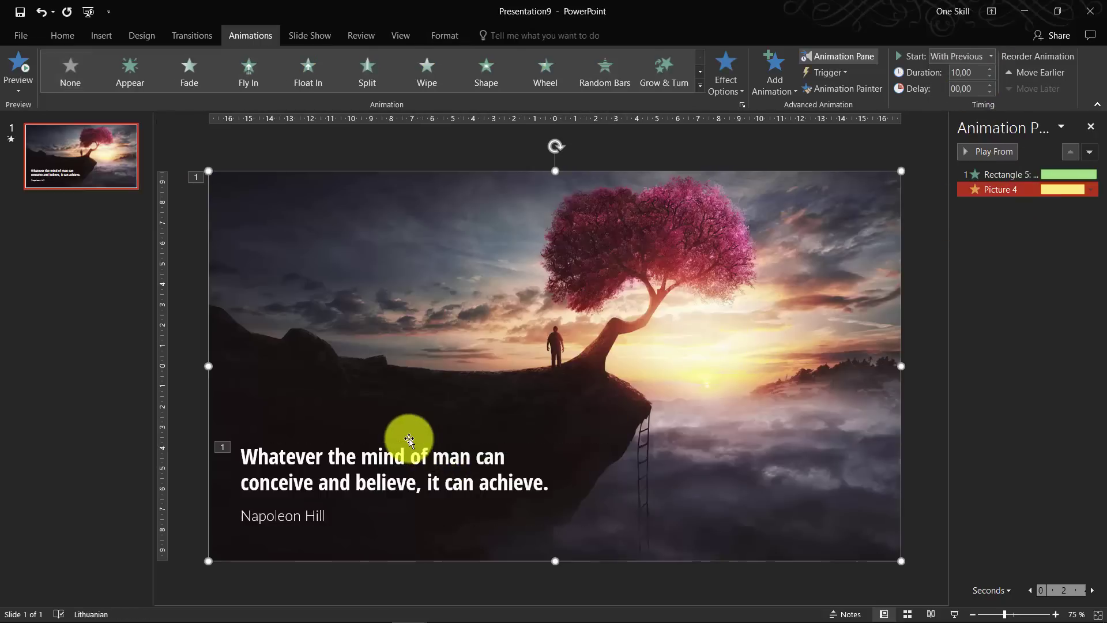
click(397, 459)
click(479, 277)
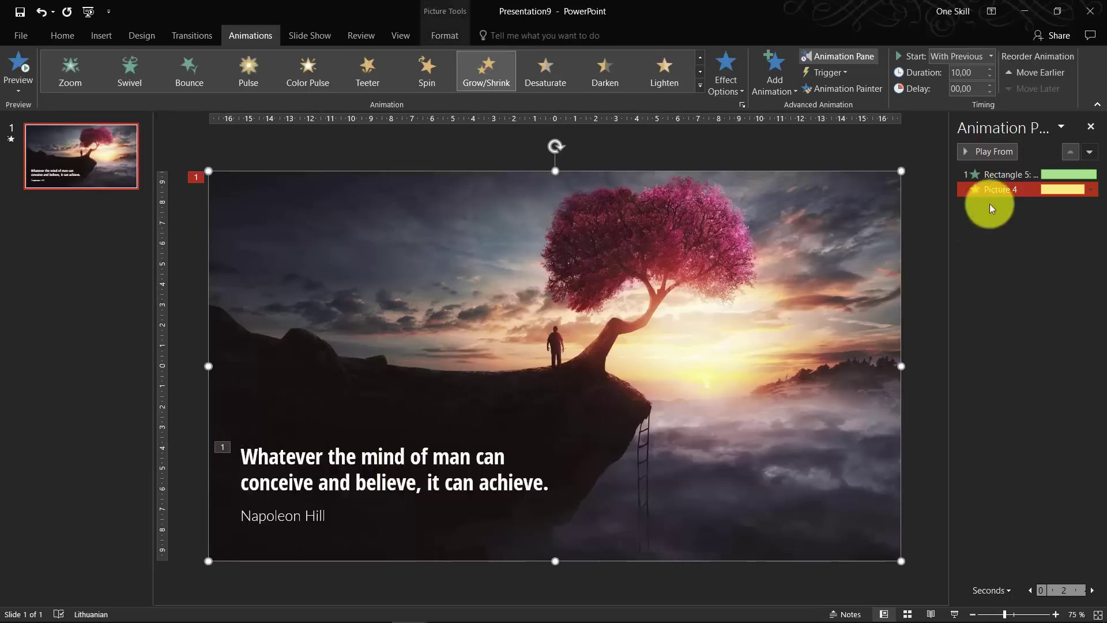
click(996, 175)
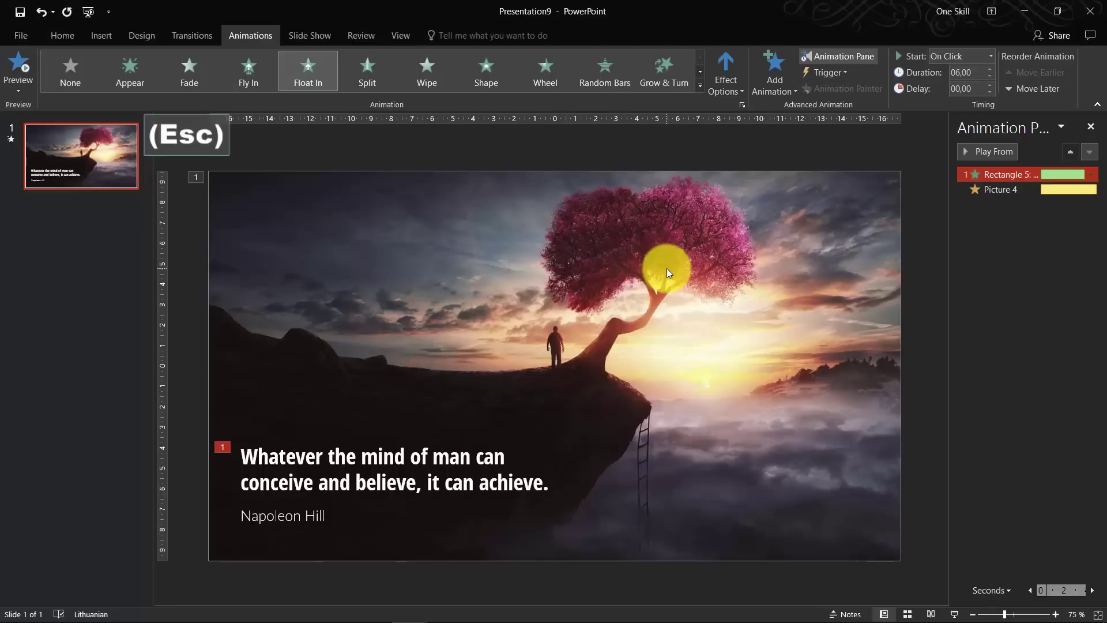
click(925, 198)
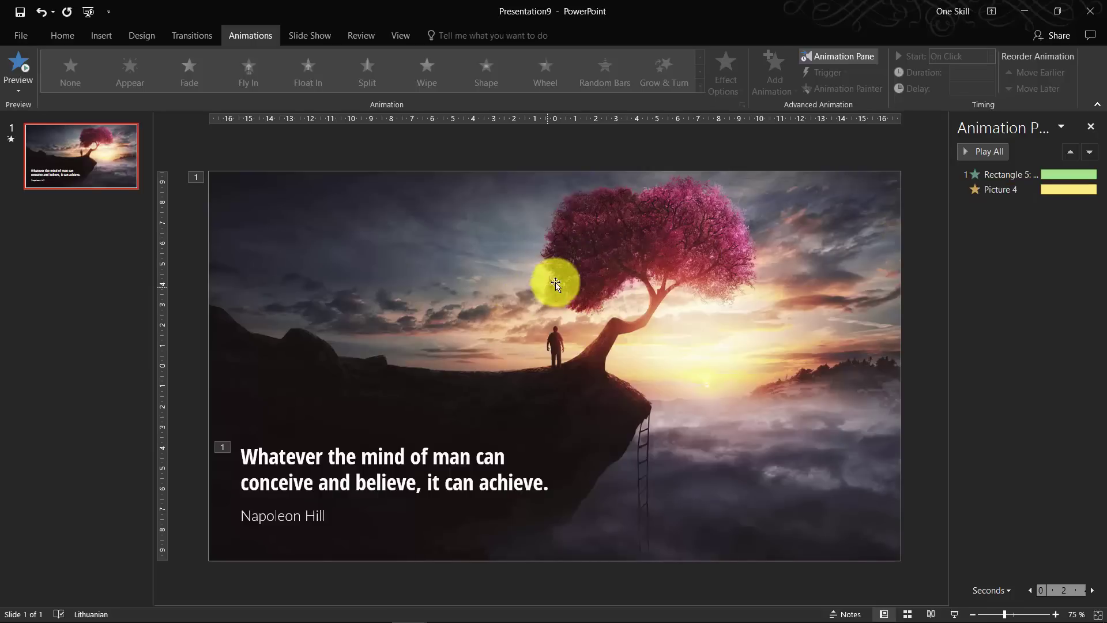
click(1002, 190)
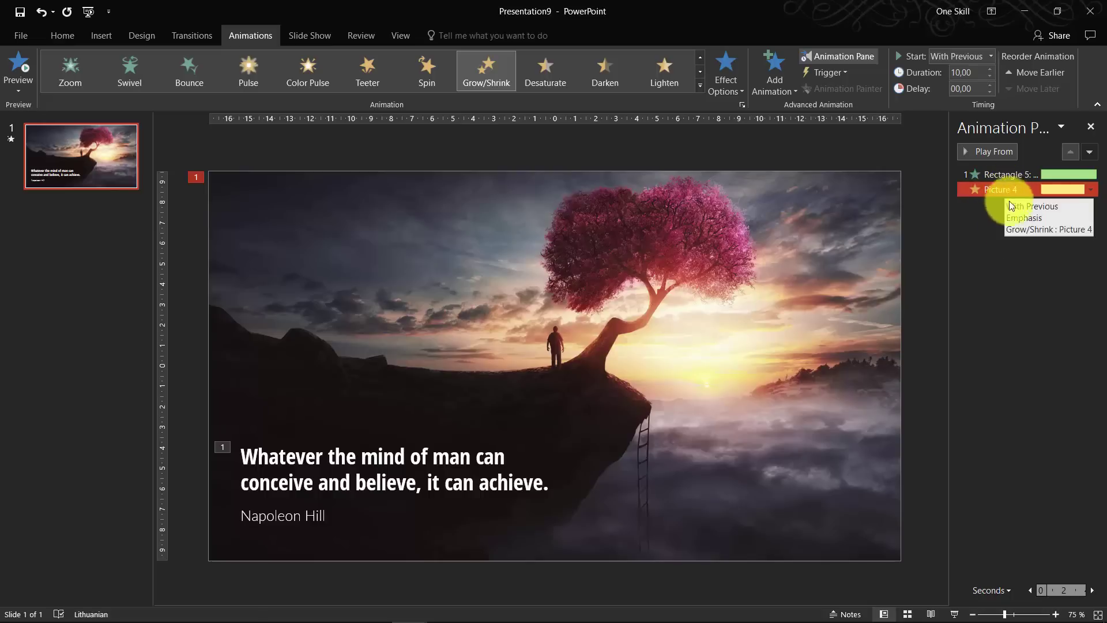
Add a 10-second Spin emphasis to the cherry-tree picture.
click(780, 89)
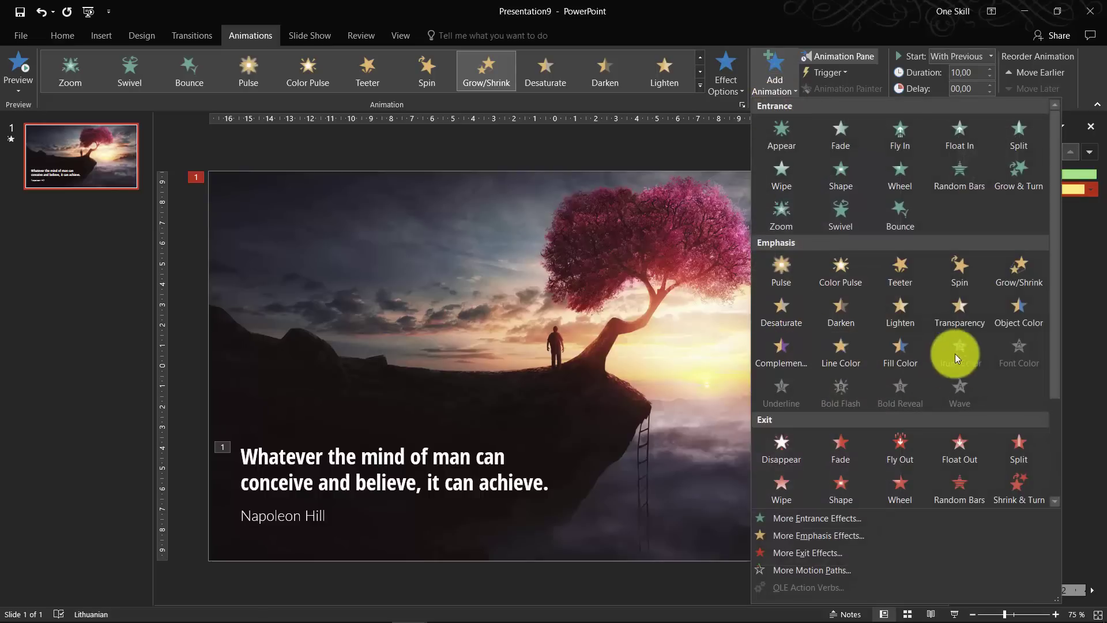
click(959, 271)
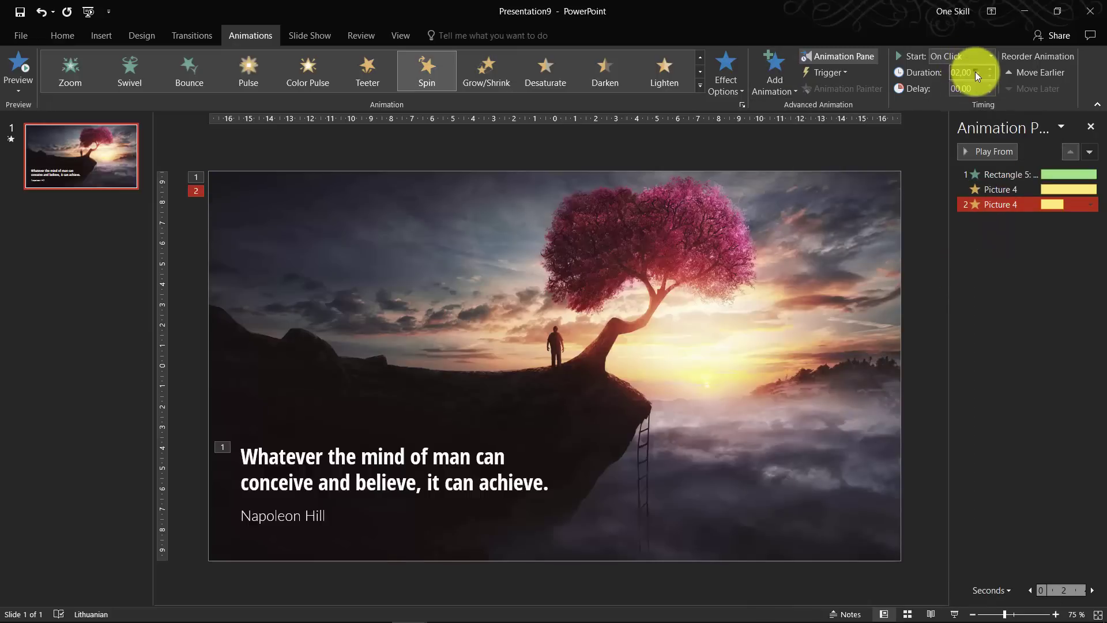
text(10)
key(Return)
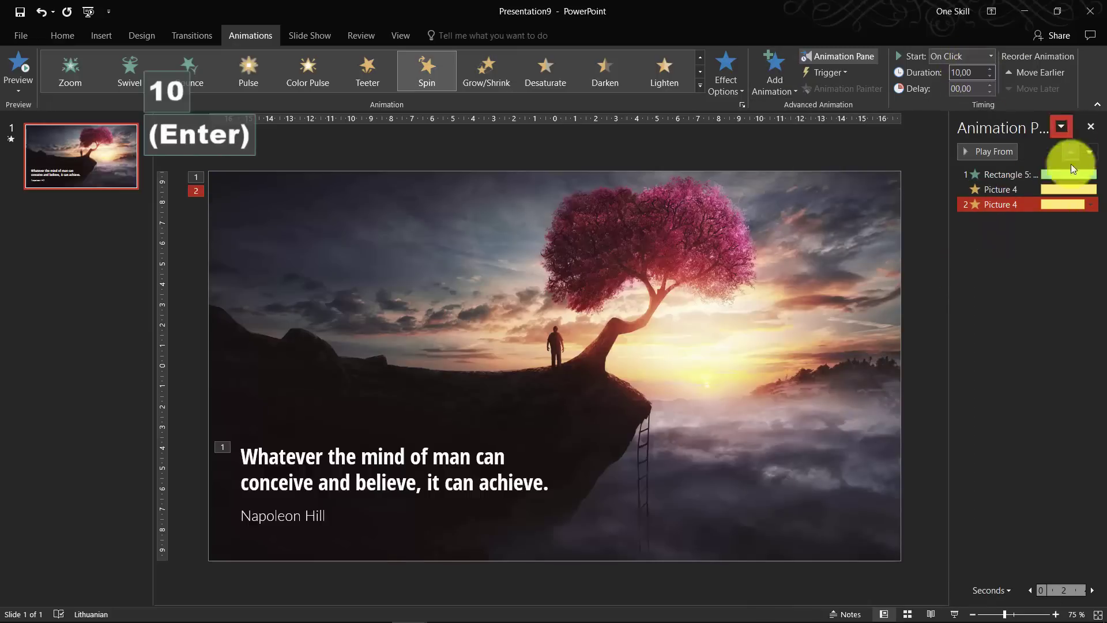
Set the Spin amount to a custom 15° clockwise.
right_click(1000, 209)
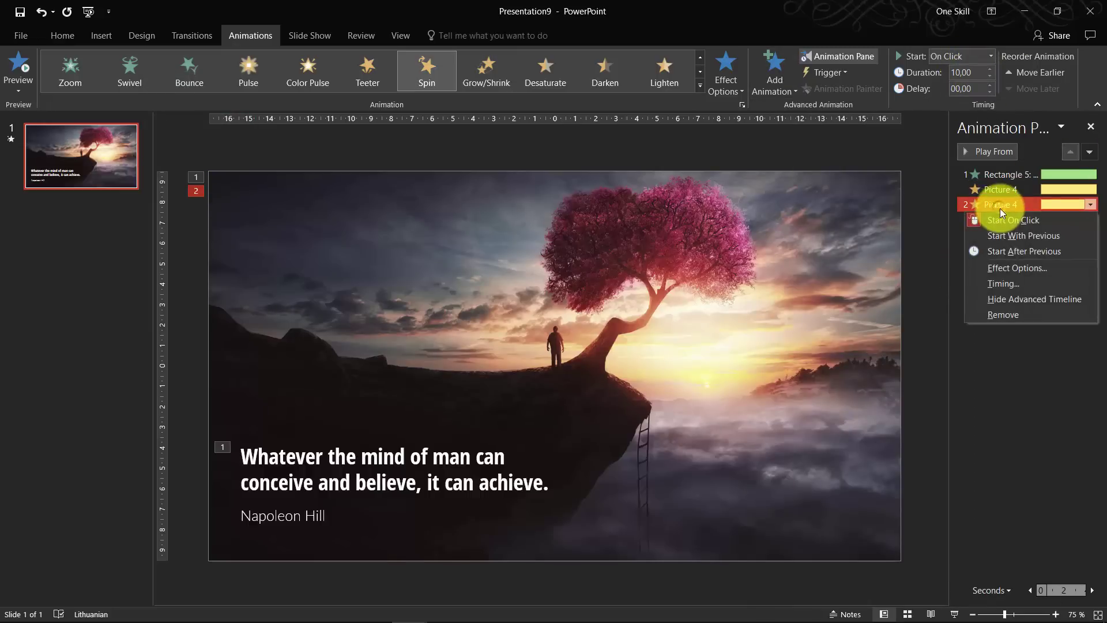
click(1016, 268)
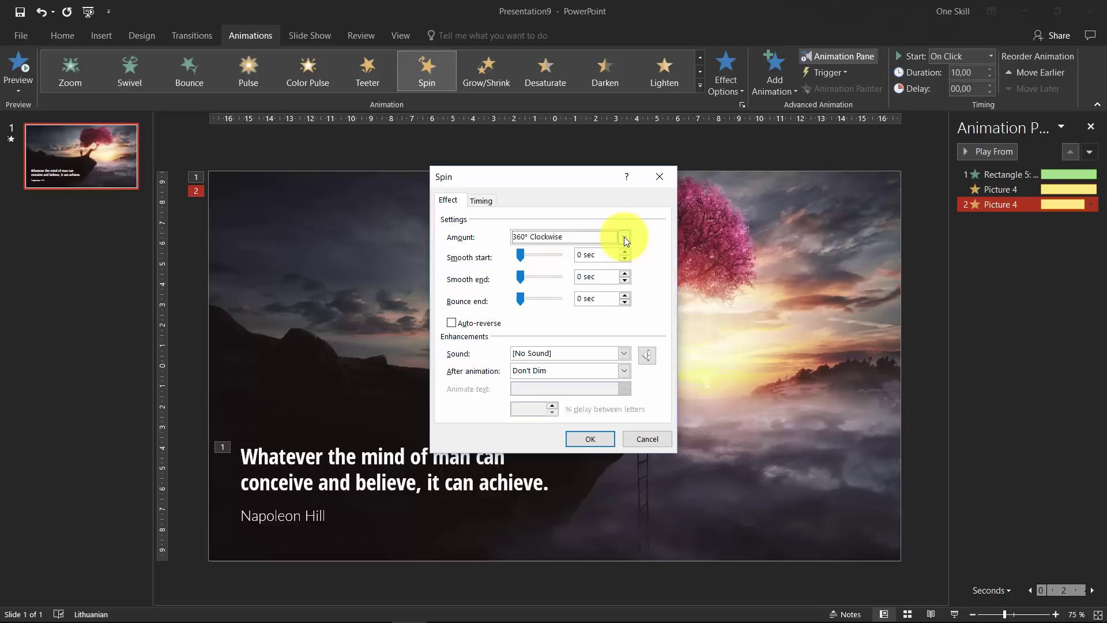
click(624, 237)
click(541, 316)
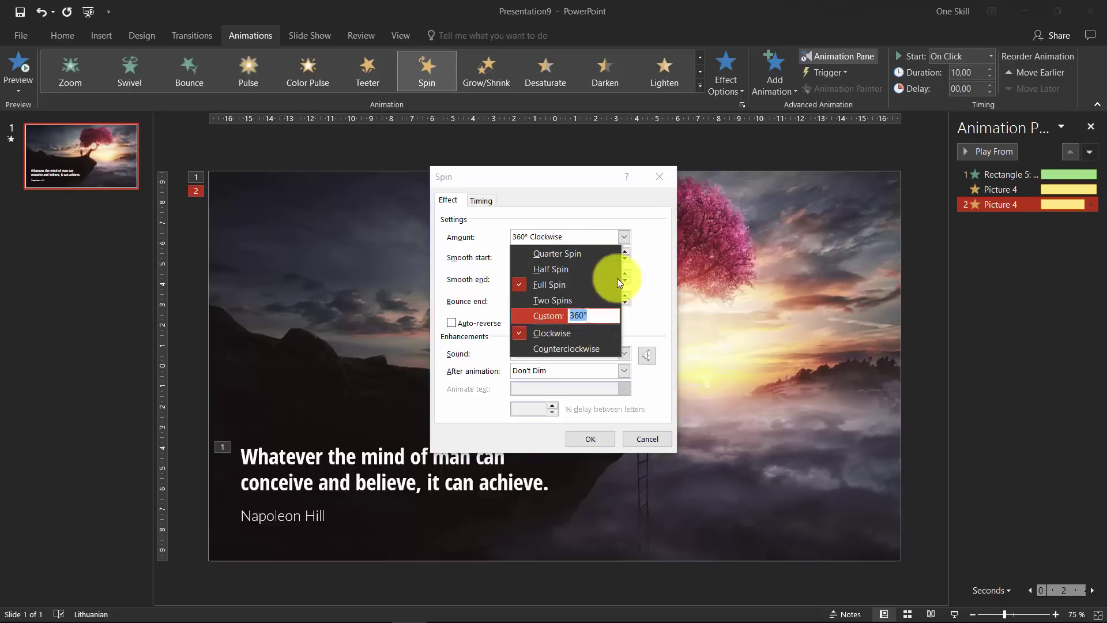
text(15)
key(Return)
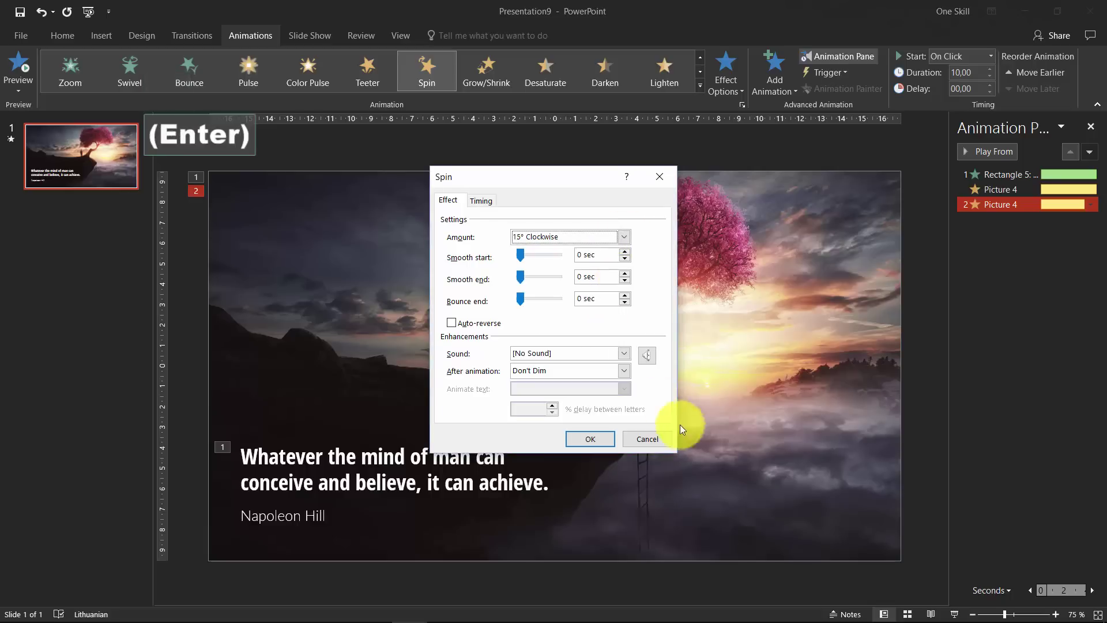
click(589, 439)
Keep the spin Clockwise and set it to start With Previous.
click(739, 89)
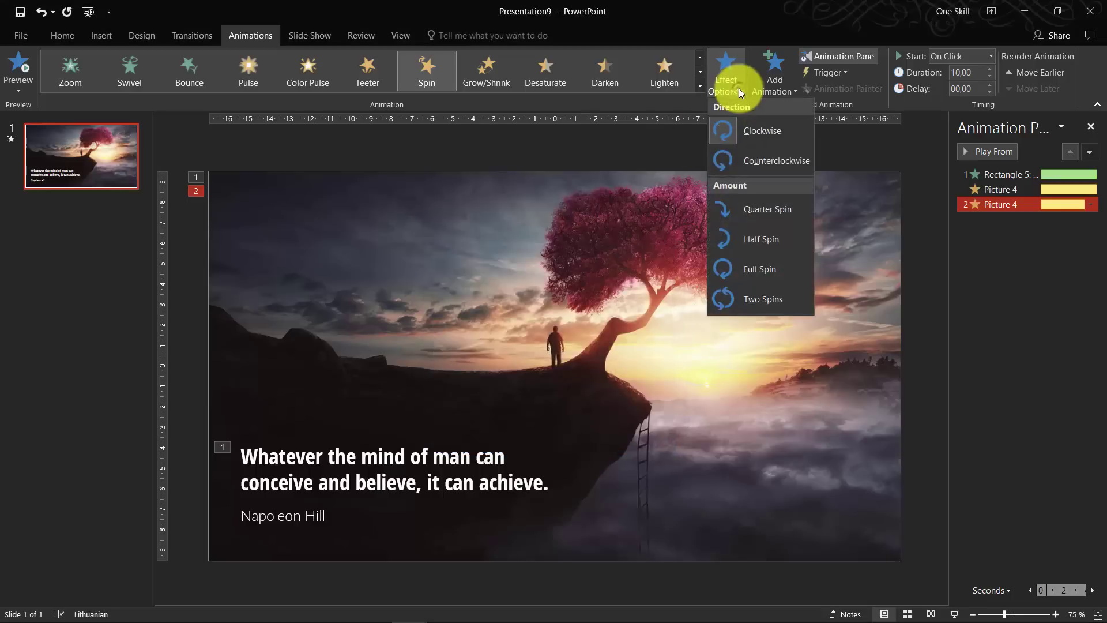
click(773, 134)
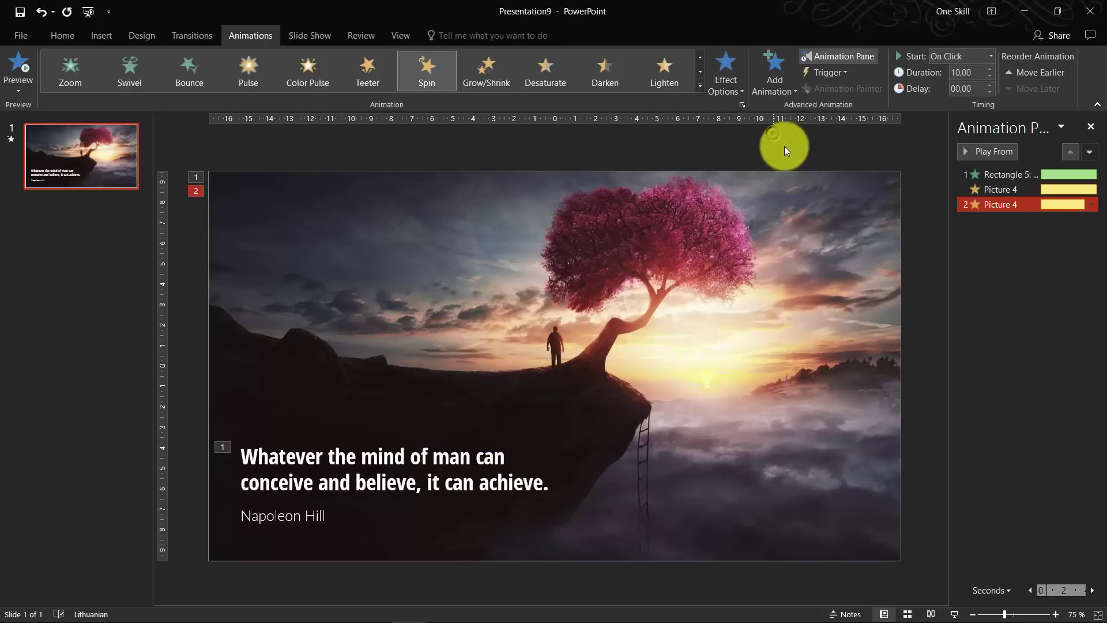
click(991, 59)
click(968, 89)
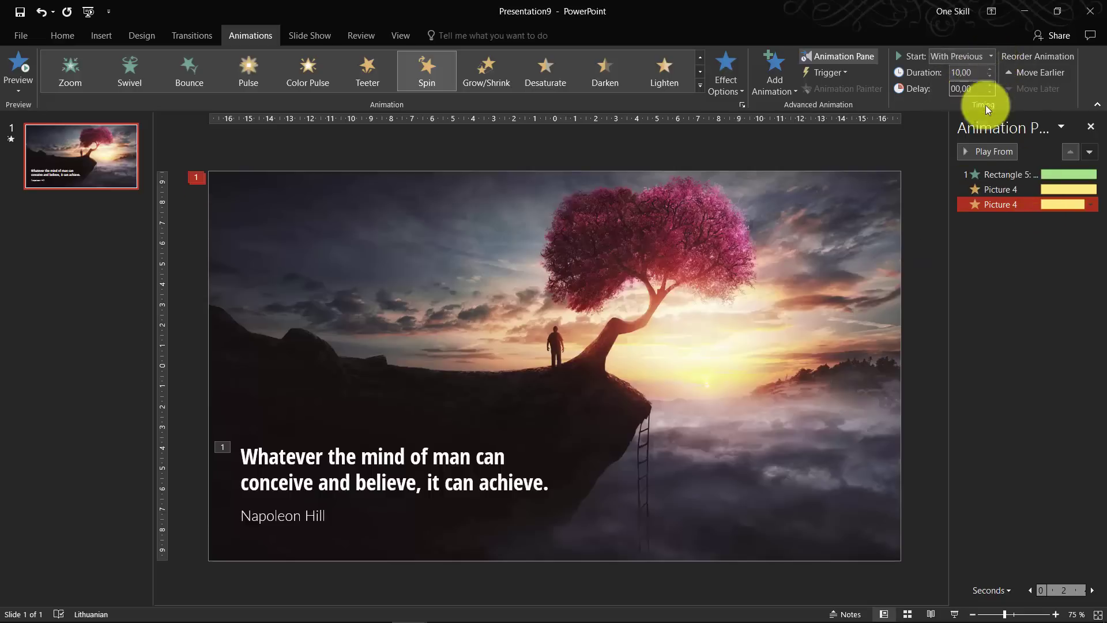
Try reordering the Rectangle 5 Float In and picture Spin entries in the Animation Pane.
click(1001, 189)
drag(1004, 174, 1009, 217)
click(1003, 207)
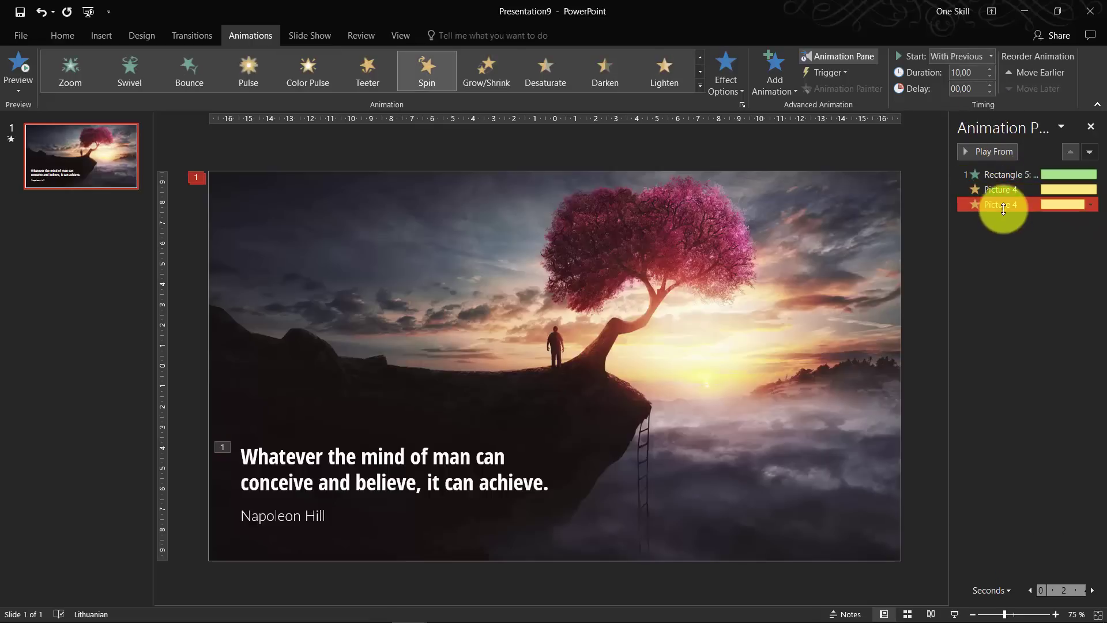
click(1002, 173)
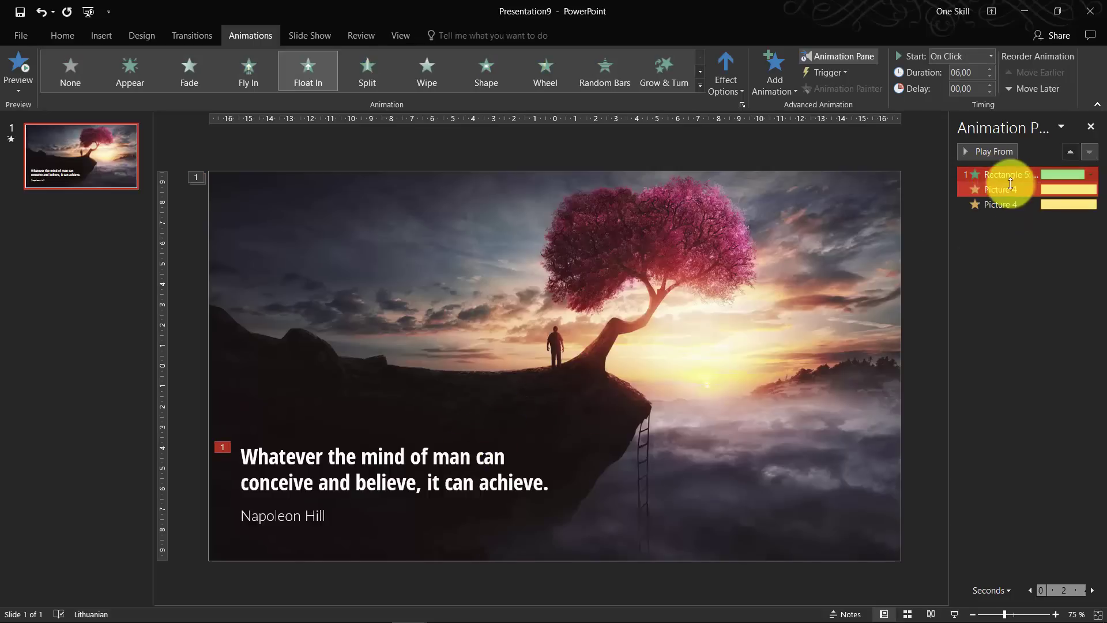
drag(1008, 183, 935, 195)
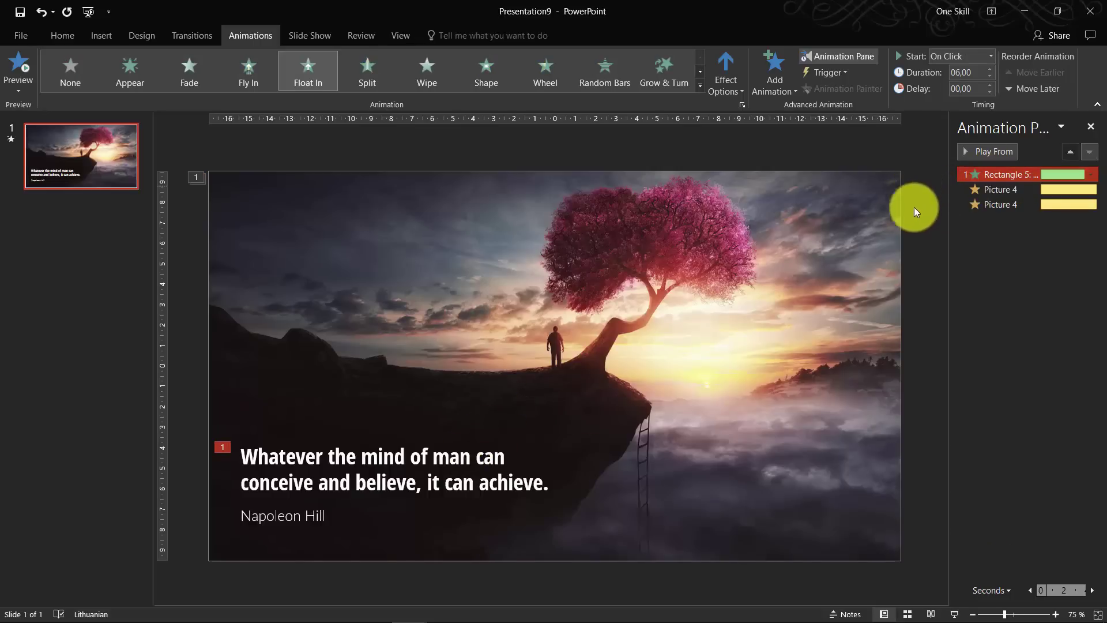
Play the animated cherry-tree slide as a full-screen slide show.
click(952, 615)
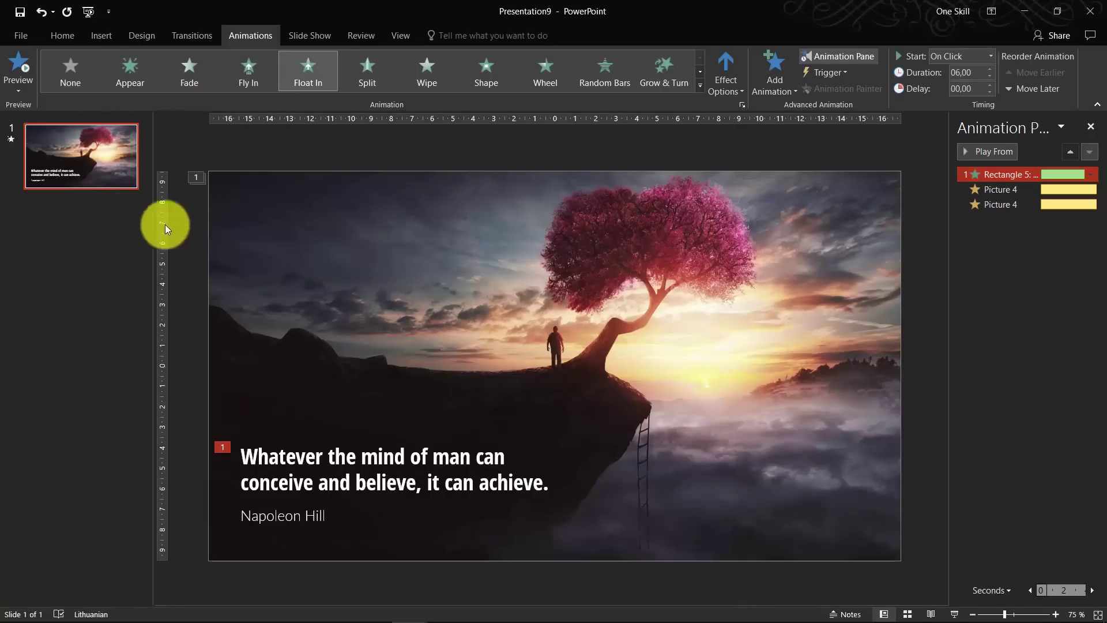
Close the Animation Pane and insert a blank second slide in Presentation9.
click(1091, 127)
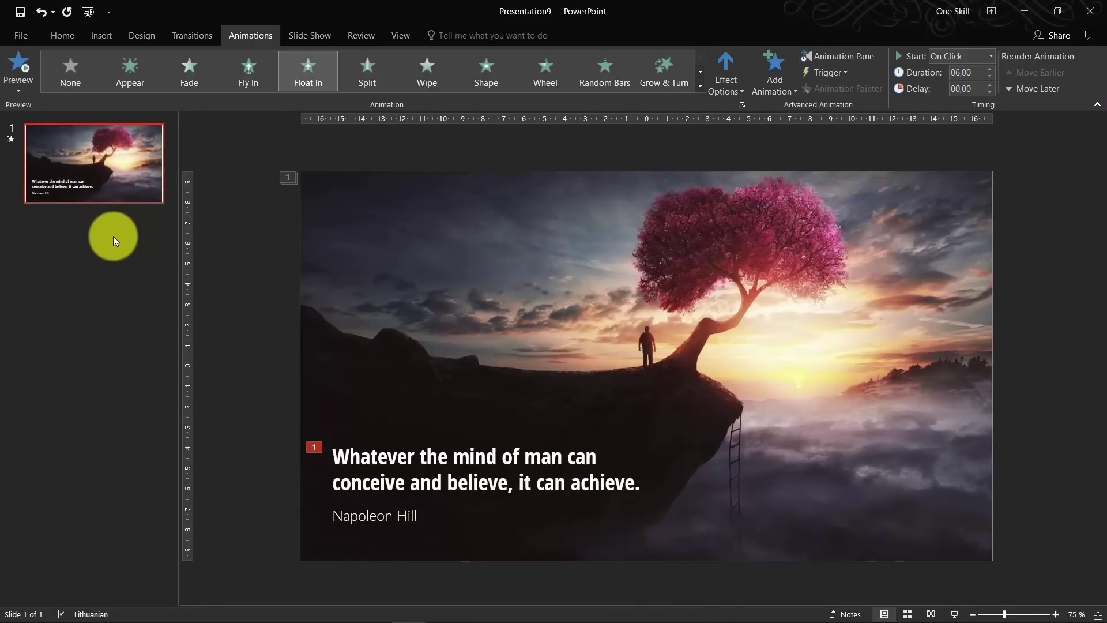
right_click(90, 241)
right_click(65, 238)
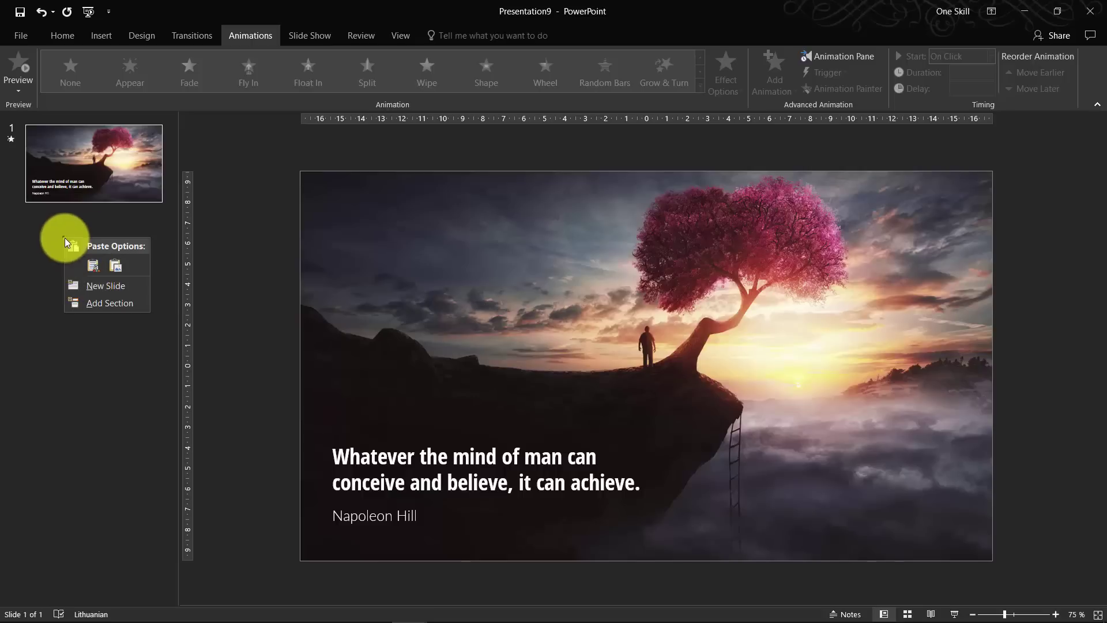
click(104, 292)
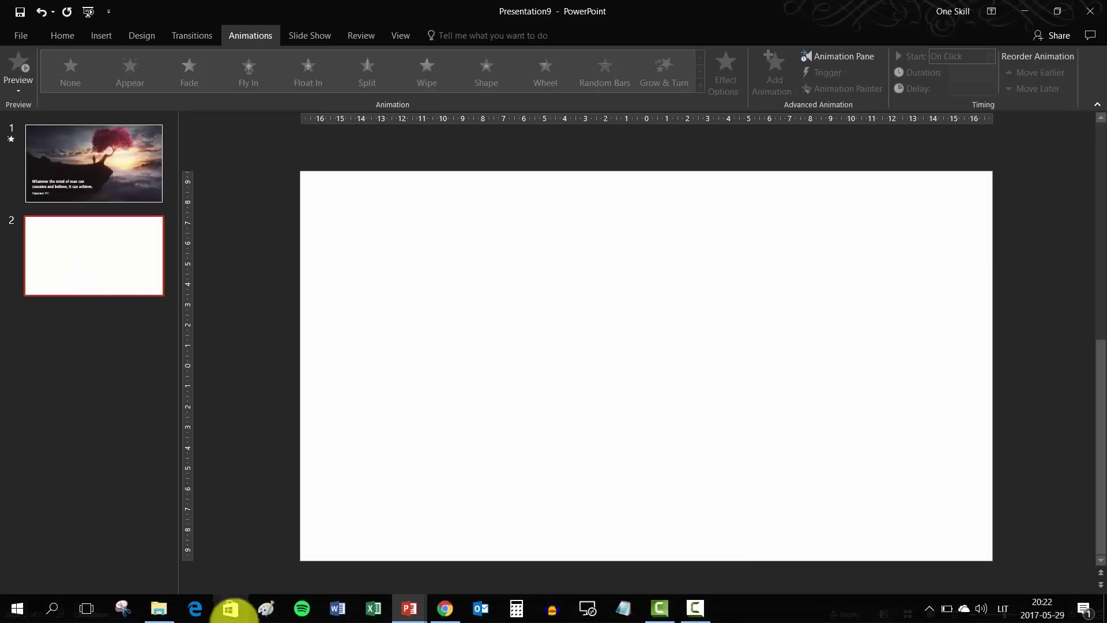
Return Chrome to GraphicStock's Future of Creativity image collection.
click(444, 607)
click(13, 35)
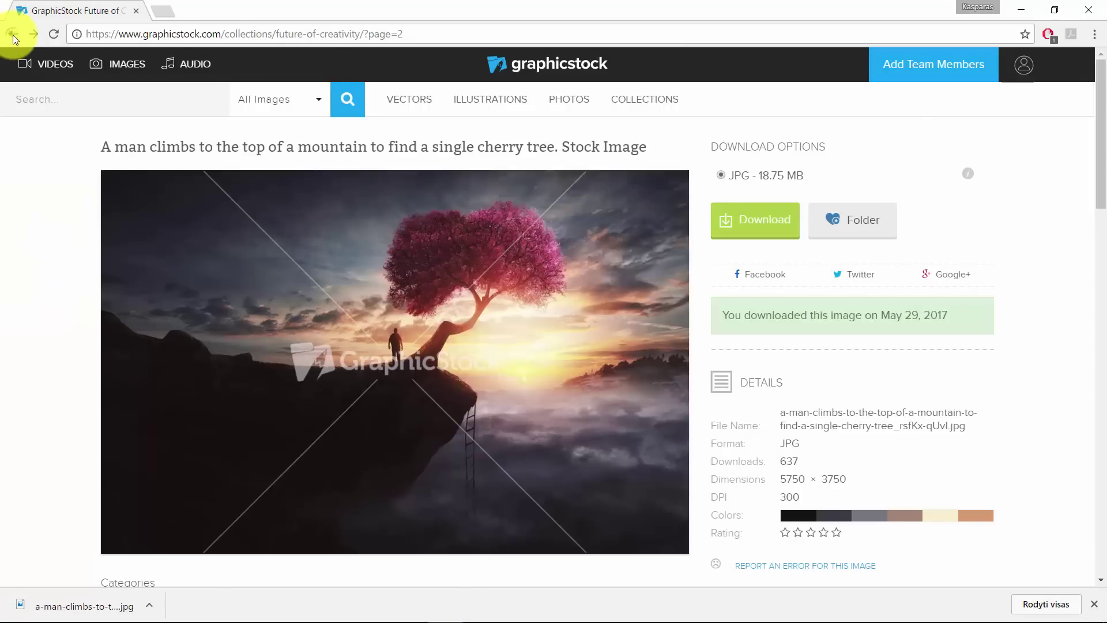
scroll(254, 258, down, 8)
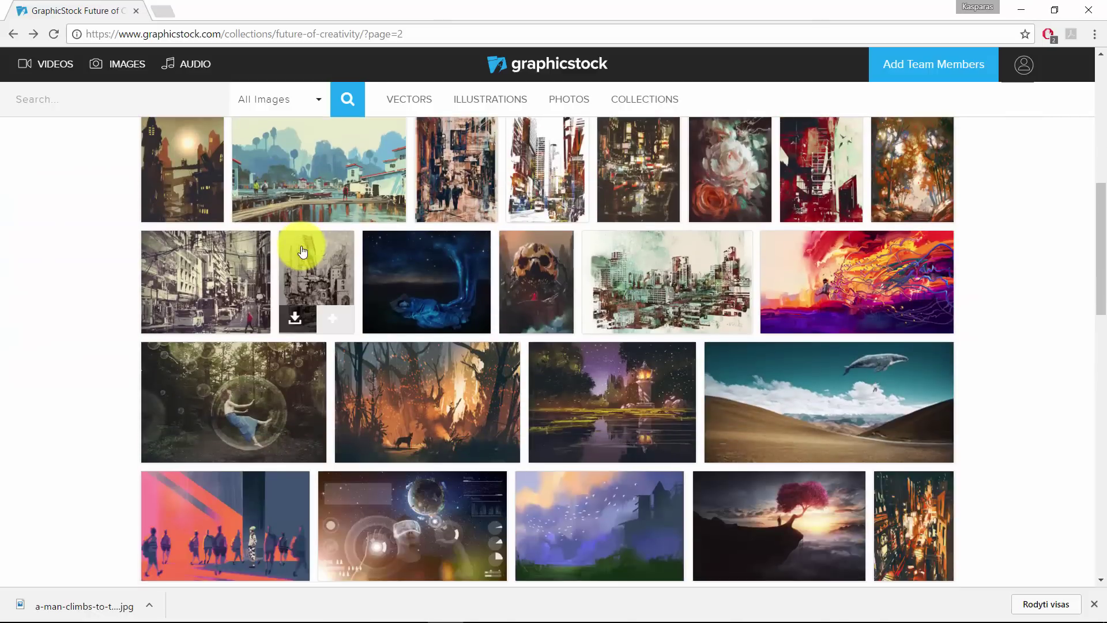
key(alt+Tab)
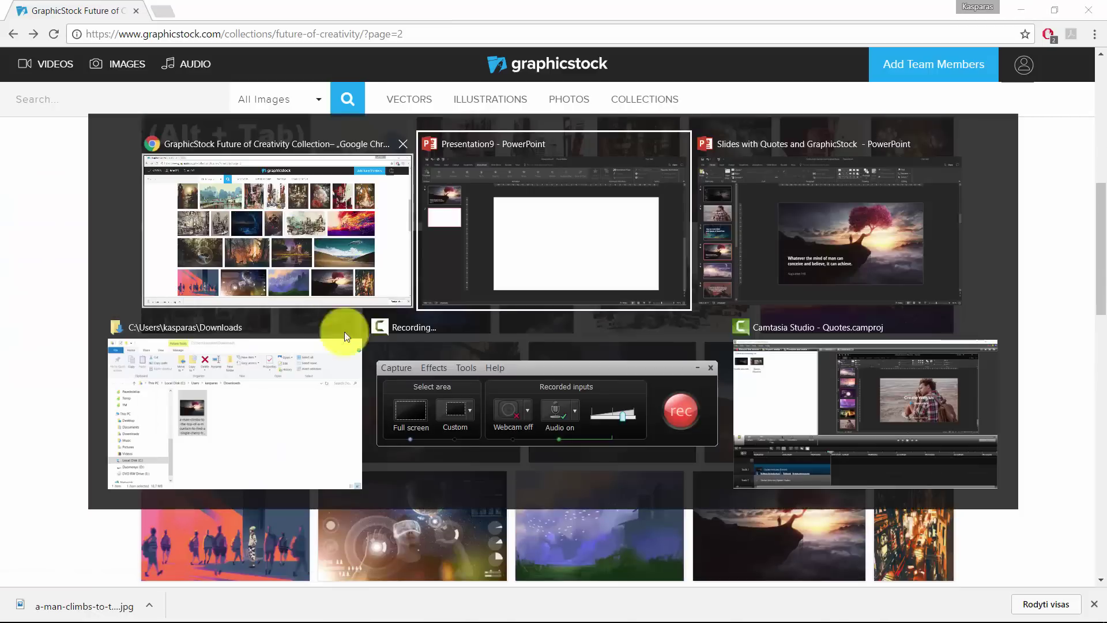
alt+click(829, 261)
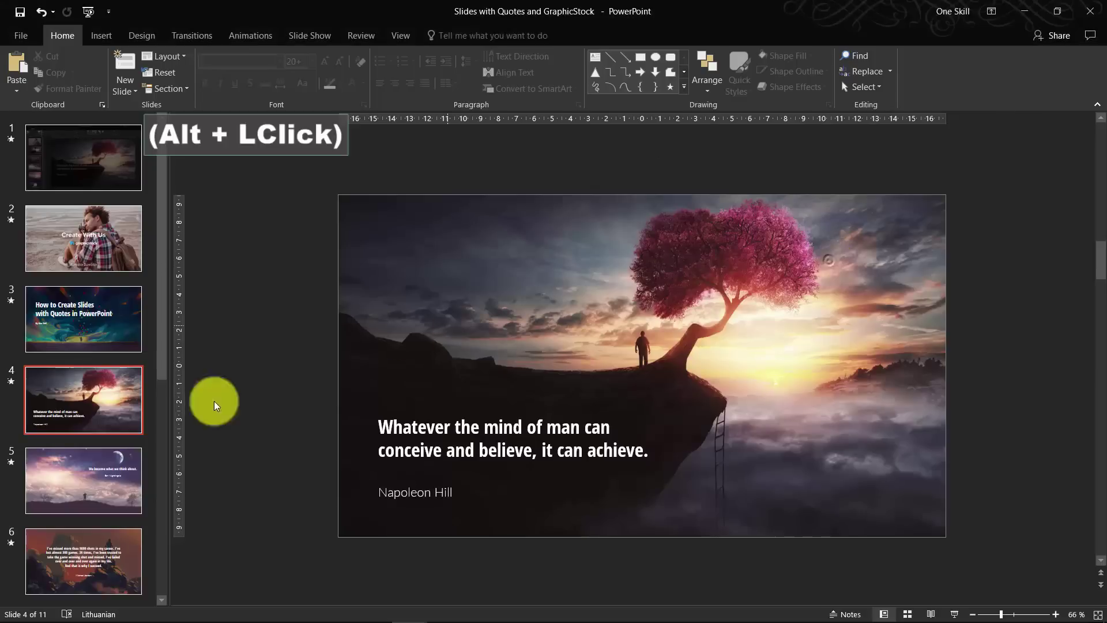
click(100, 474)
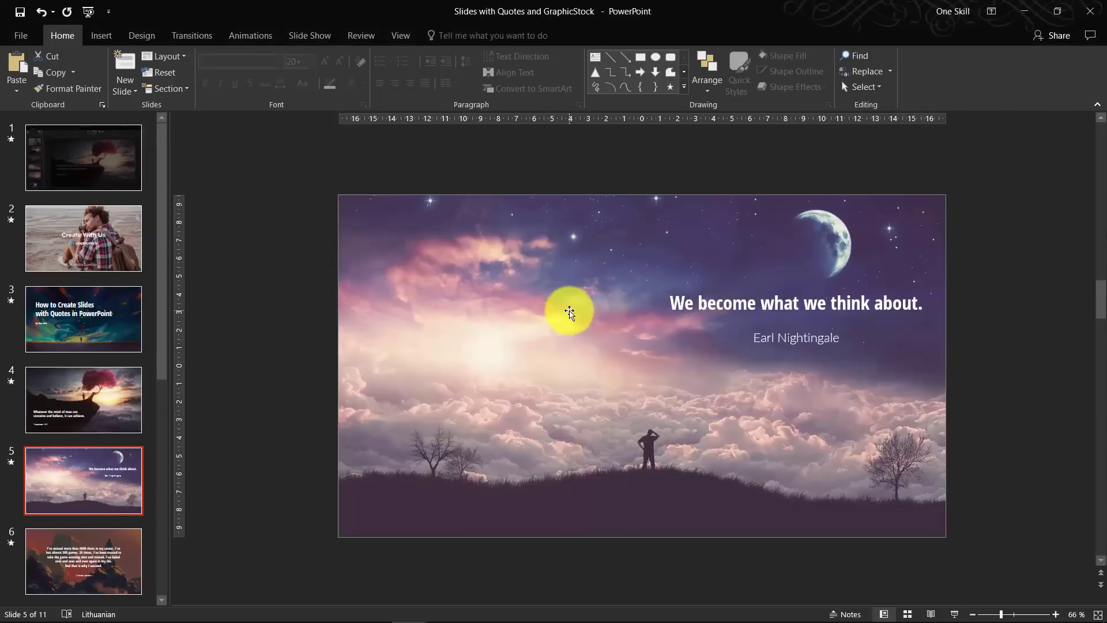
key(alt+Tab)
Go to page 5 of the GraphicStock Future of Creativity collection.
alt+click(574, 236)
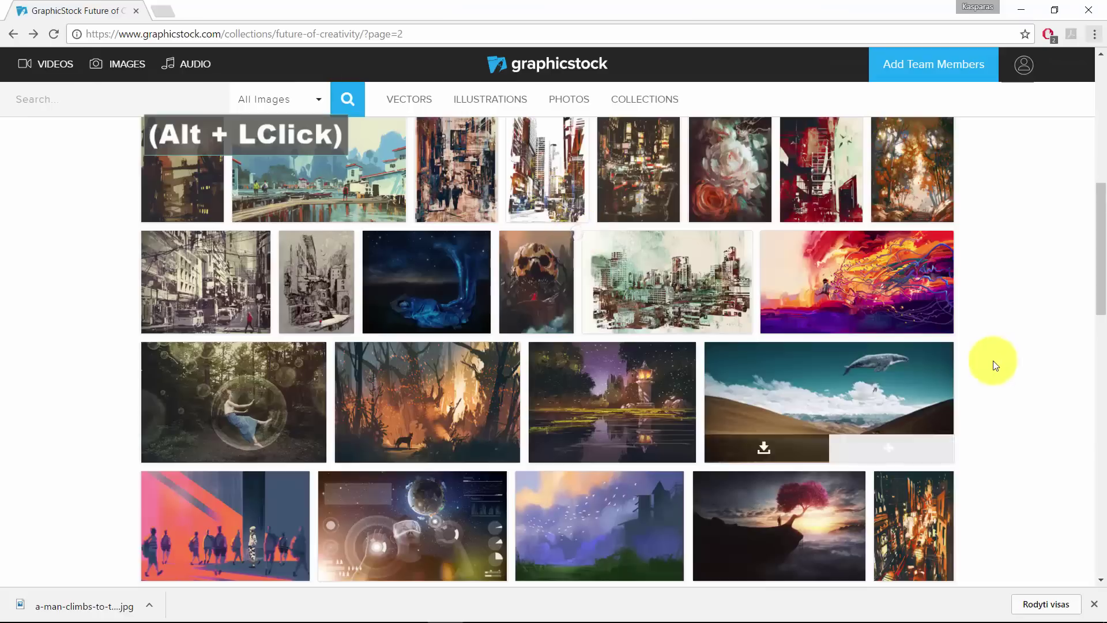
scroll(1011, 299, up, 5)
scroll(1011, 299, down, 20)
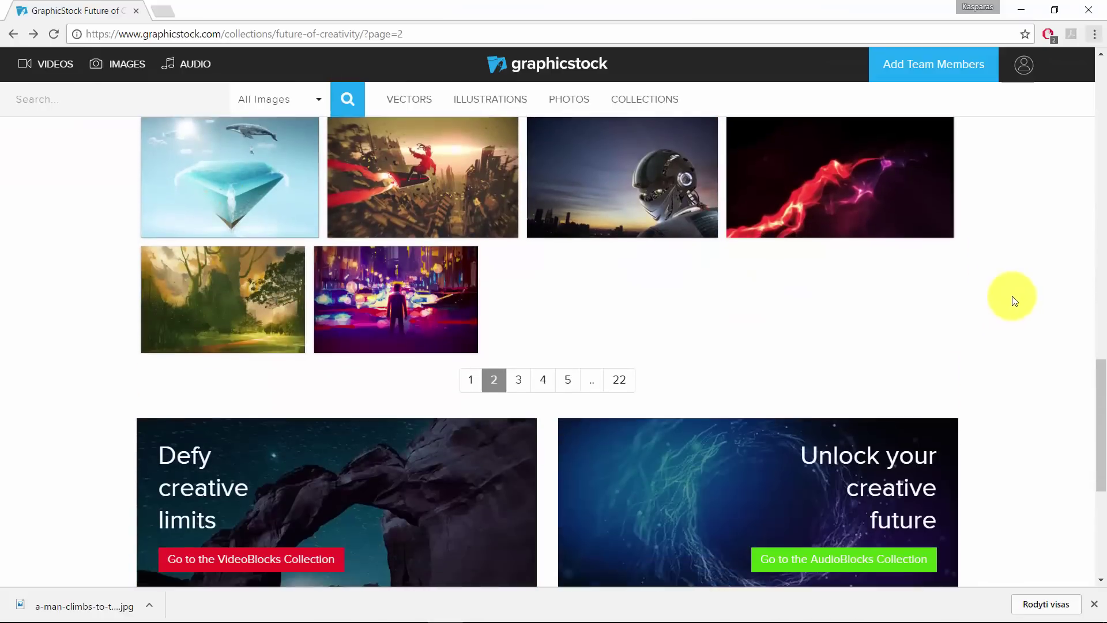
scroll(1015, 300, down, 1)
click(568, 308)
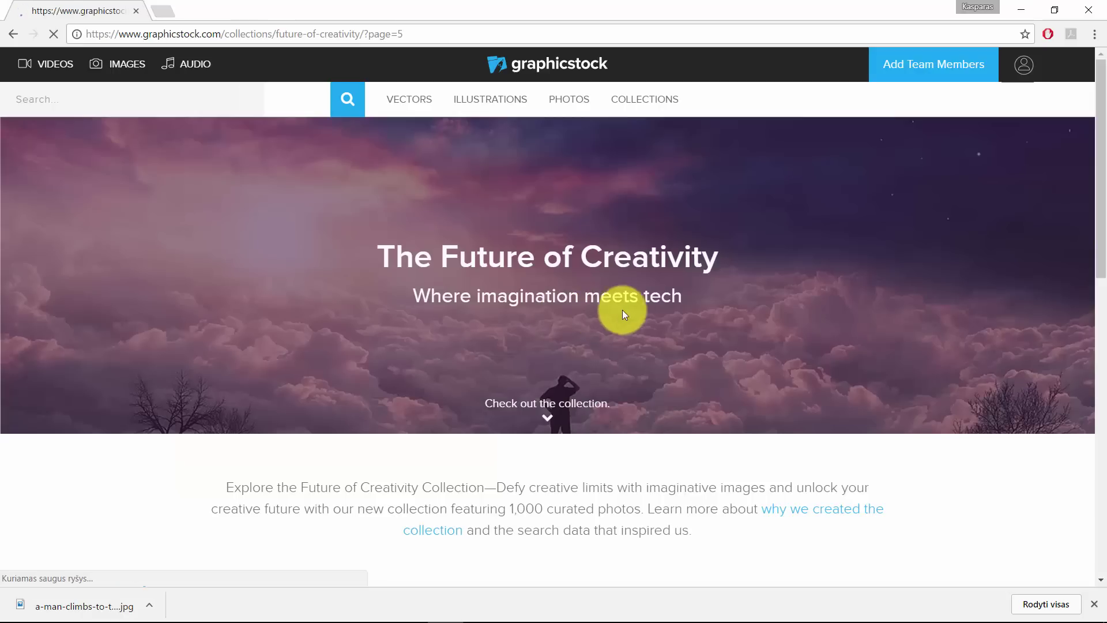
Move on to page 6 and locate the moonlit-clouds image of a man on a hill.
scroll(629, 310, down, 5)
scroll(598, 289, down, 10)
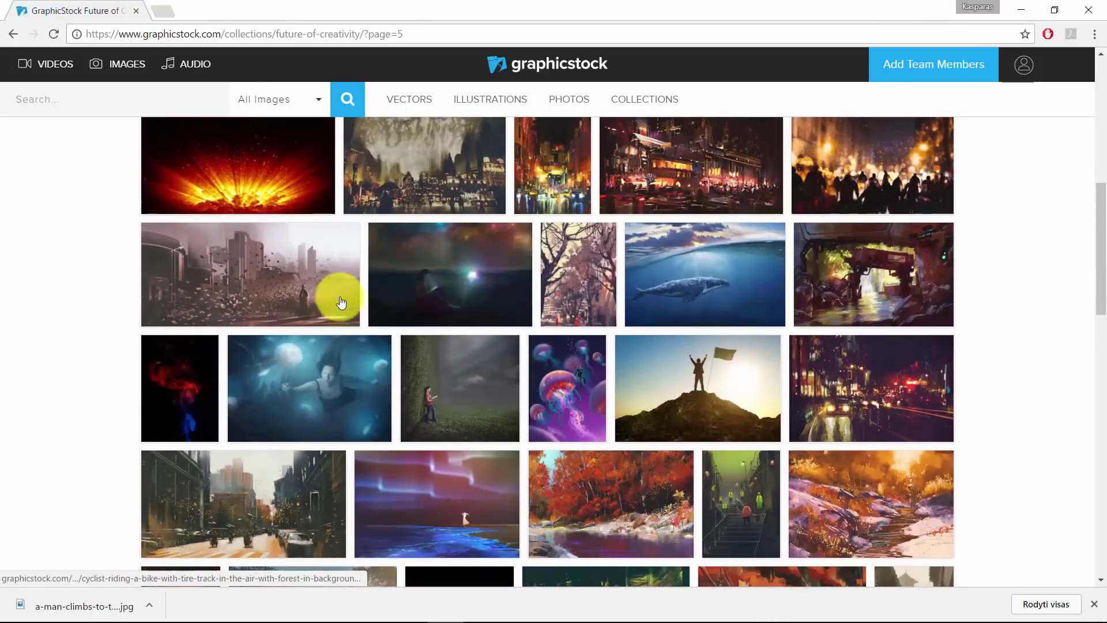
scroll(342, 302, down, 6)
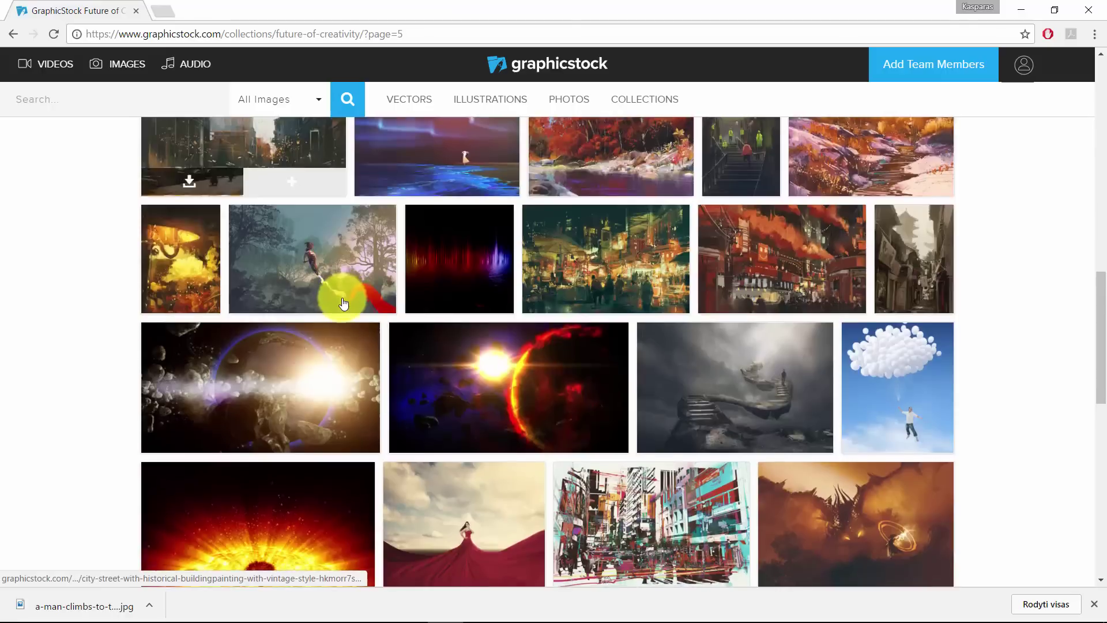
scroll(343, 302, down, 6)
click(570, 386)
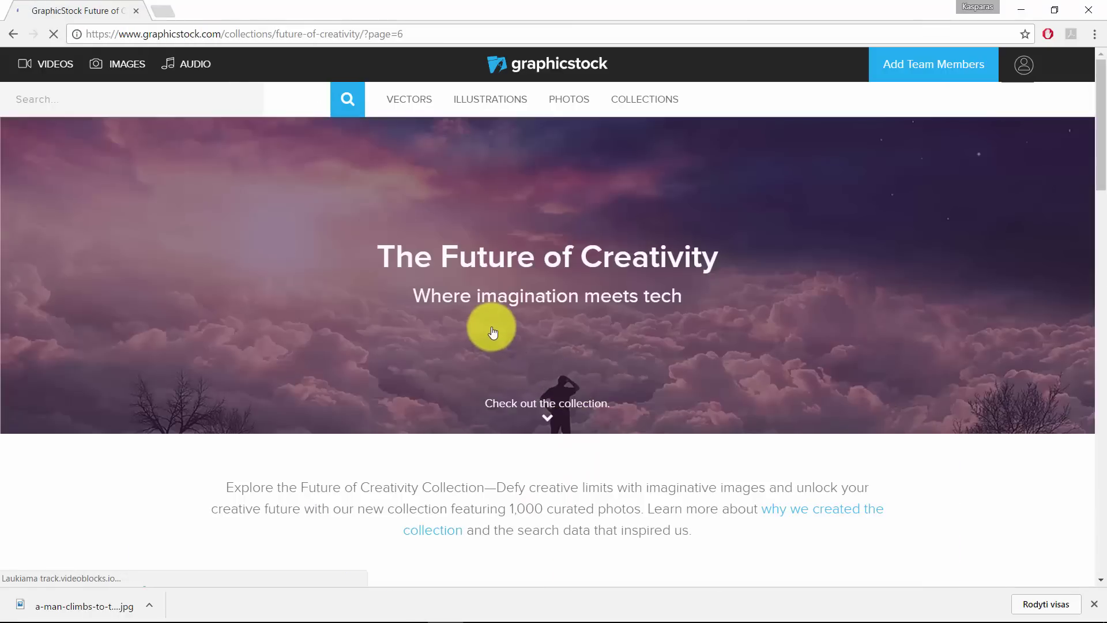
scroll(490, 330, down, 3)
scroll(492, 330, down, 5)
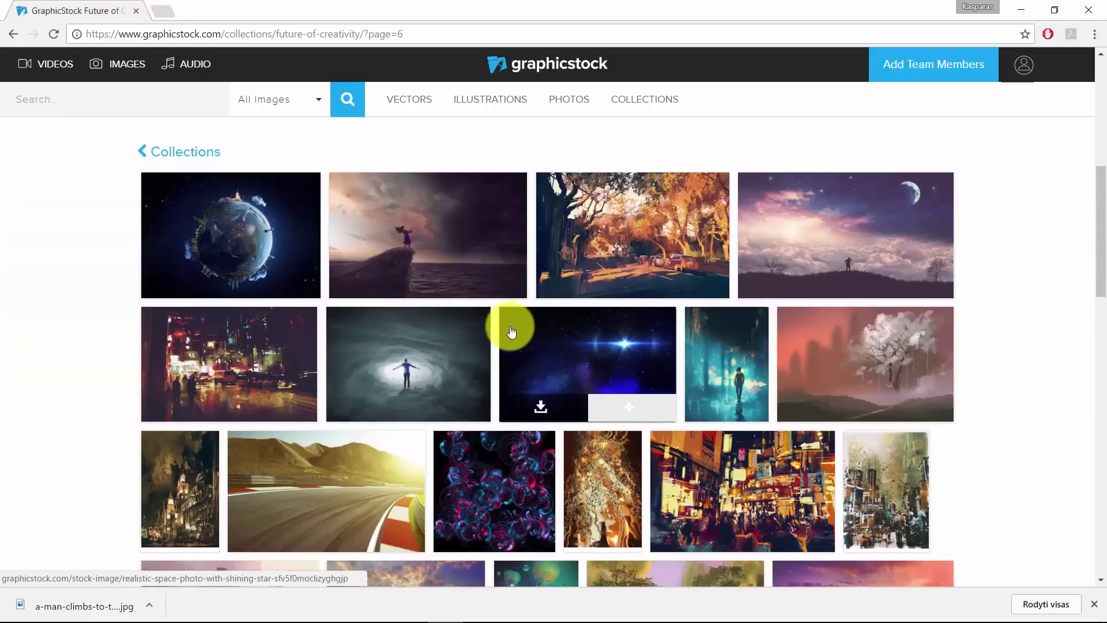
scroll(805, 343, up, 1)
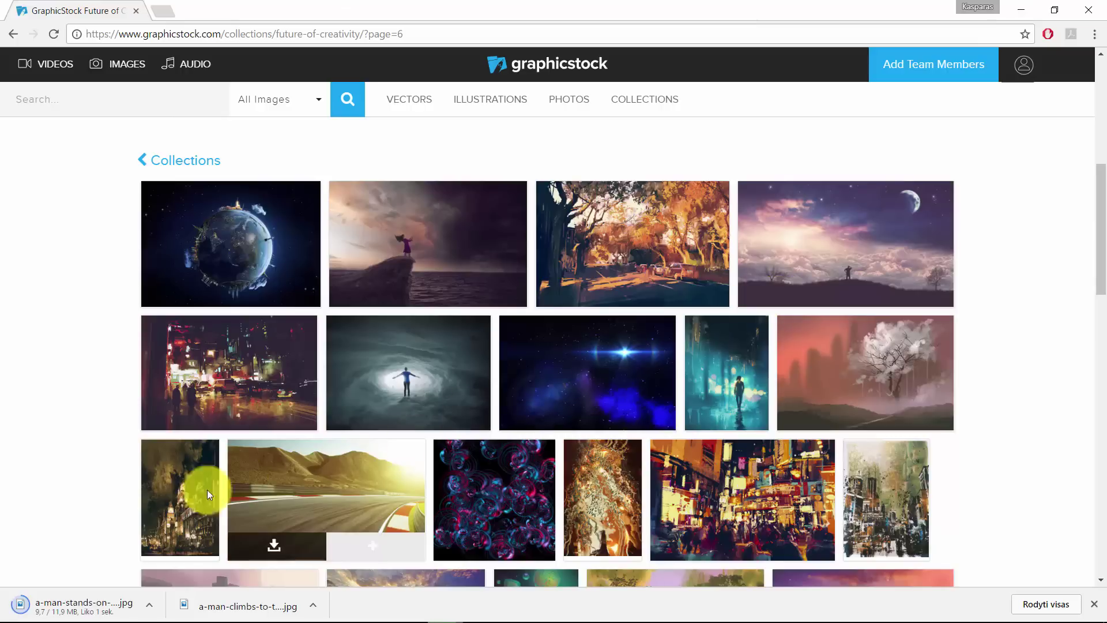
Drag the downloaded moonlit clouds image from Downloads onto the blank second slide of Presentation9.
right_click(97, 606)
click(115, 569)
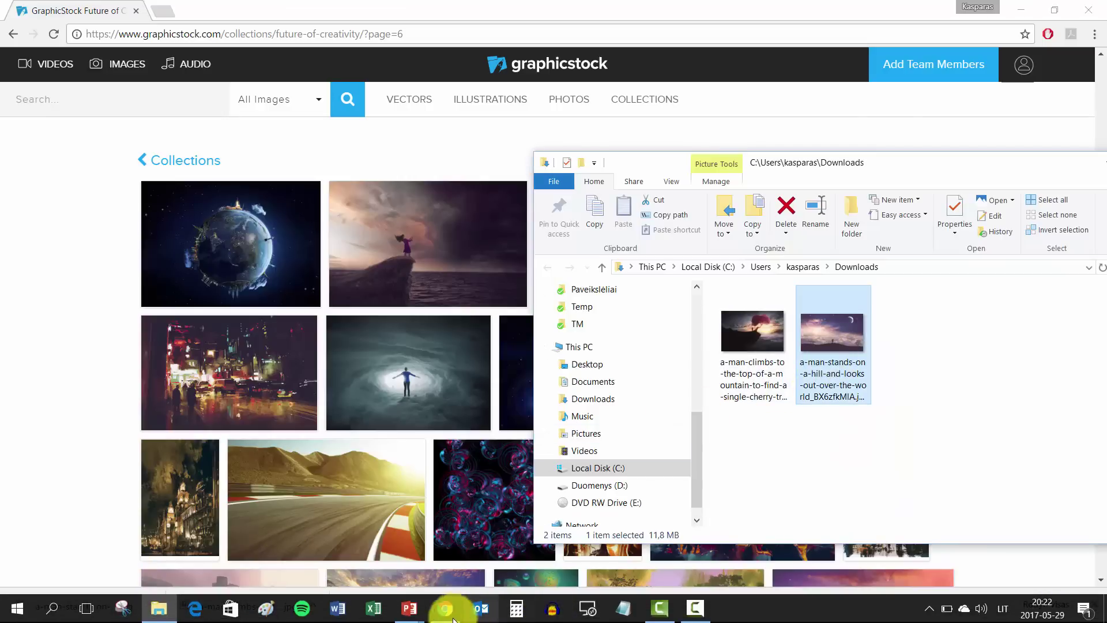
mouse_move(411, 607)
click(476, 549)
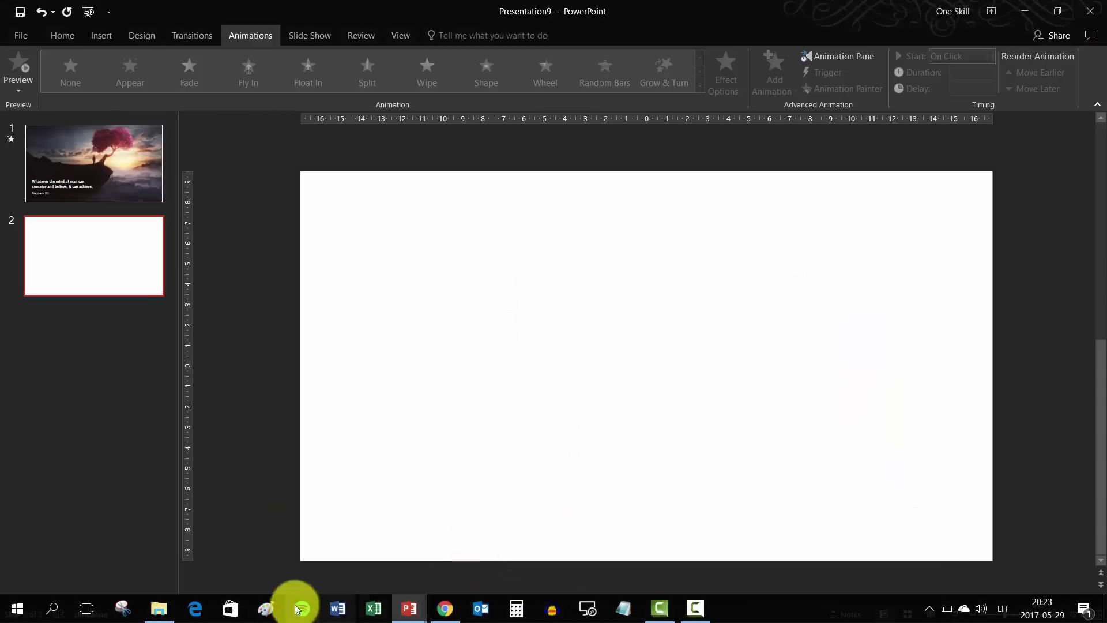
click(159, 608)
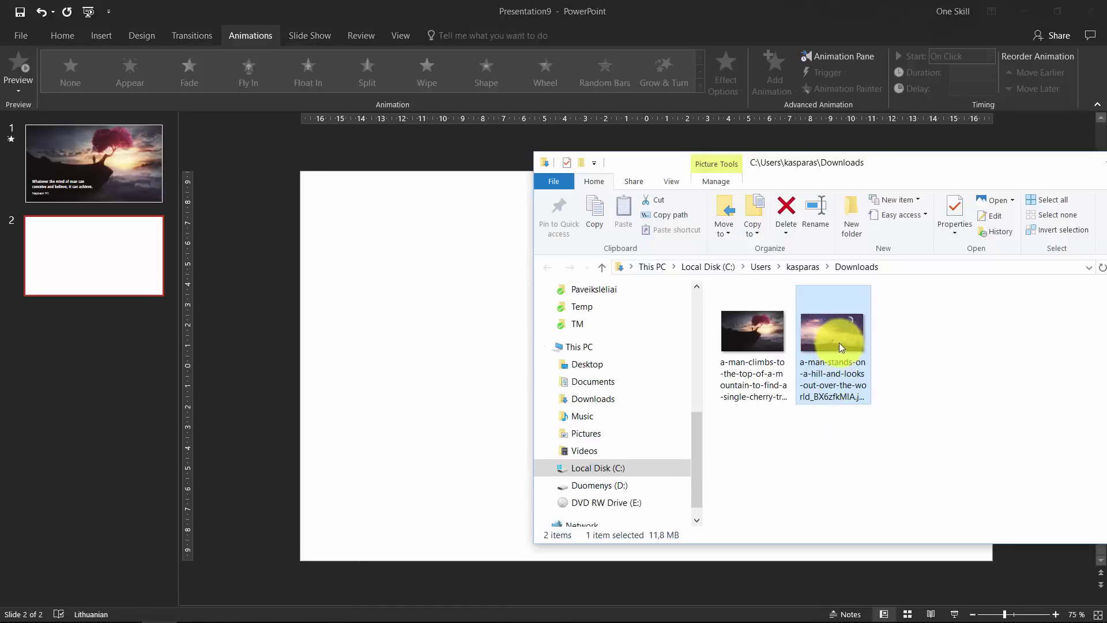
drag(832, 345, 438, 328)
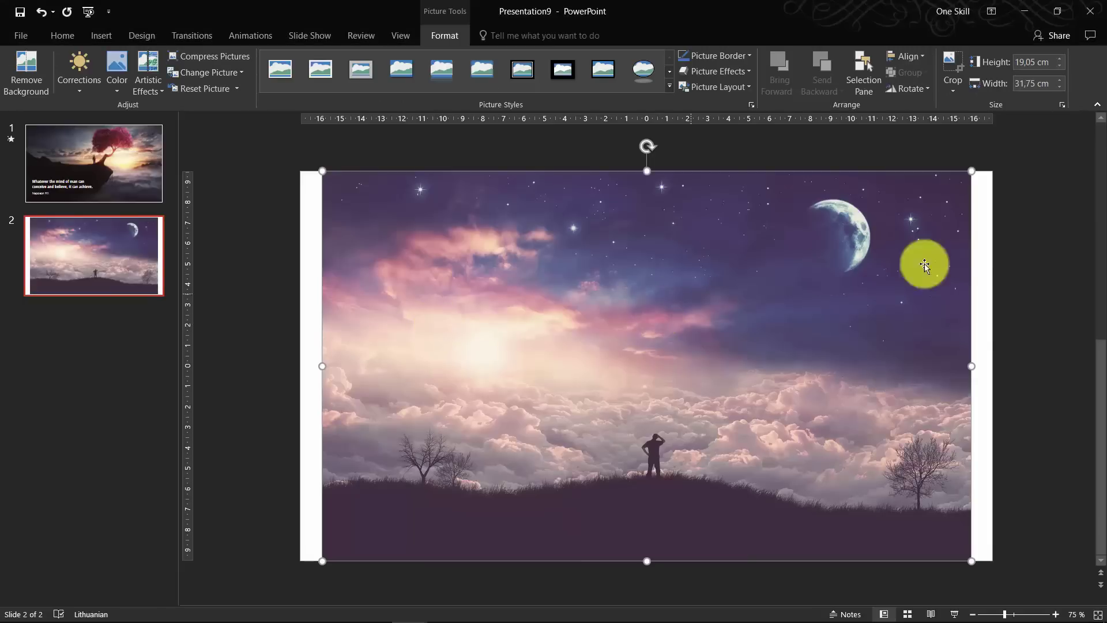
Crop the moonlit clouds picture to a 16:9 aspect ratio.
click(801, 222)
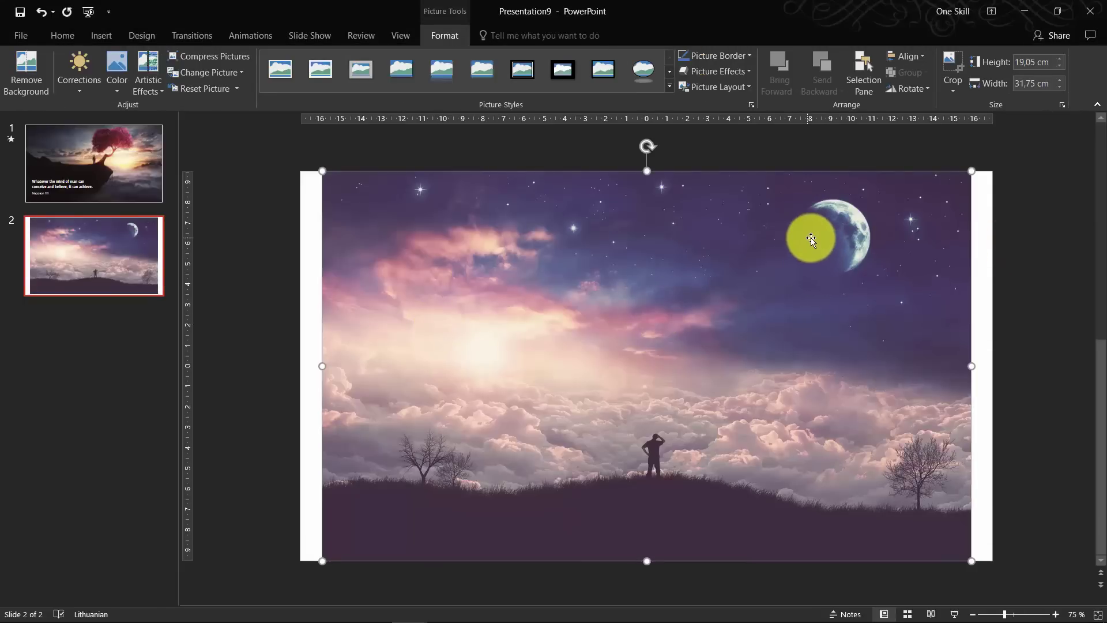
click(954, 91)
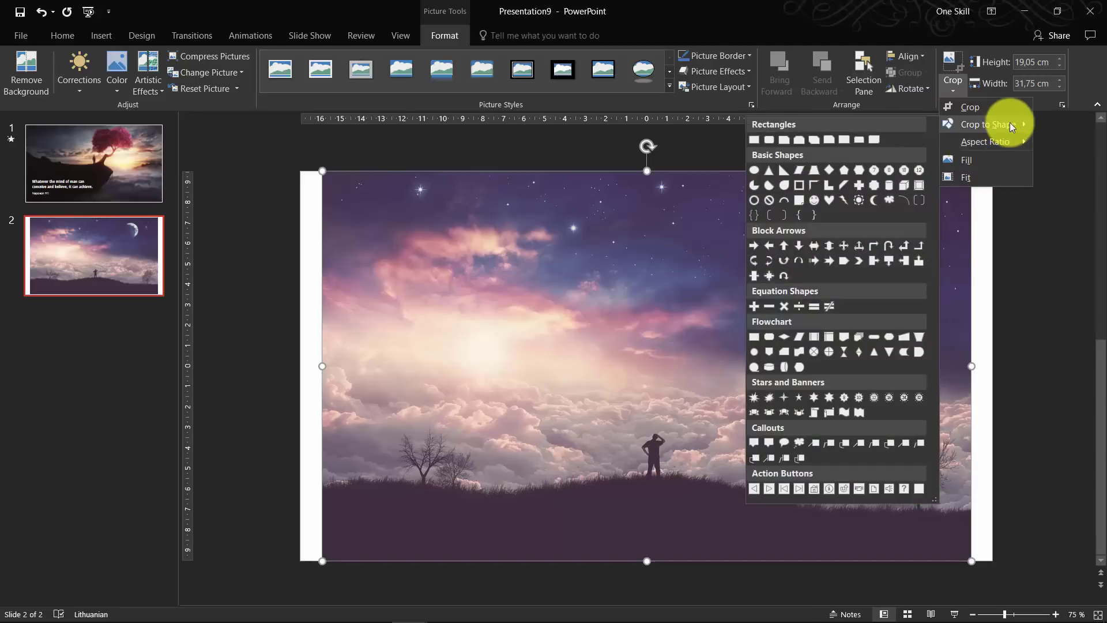
mouse_move(1009, 139)
click(1075, 345)
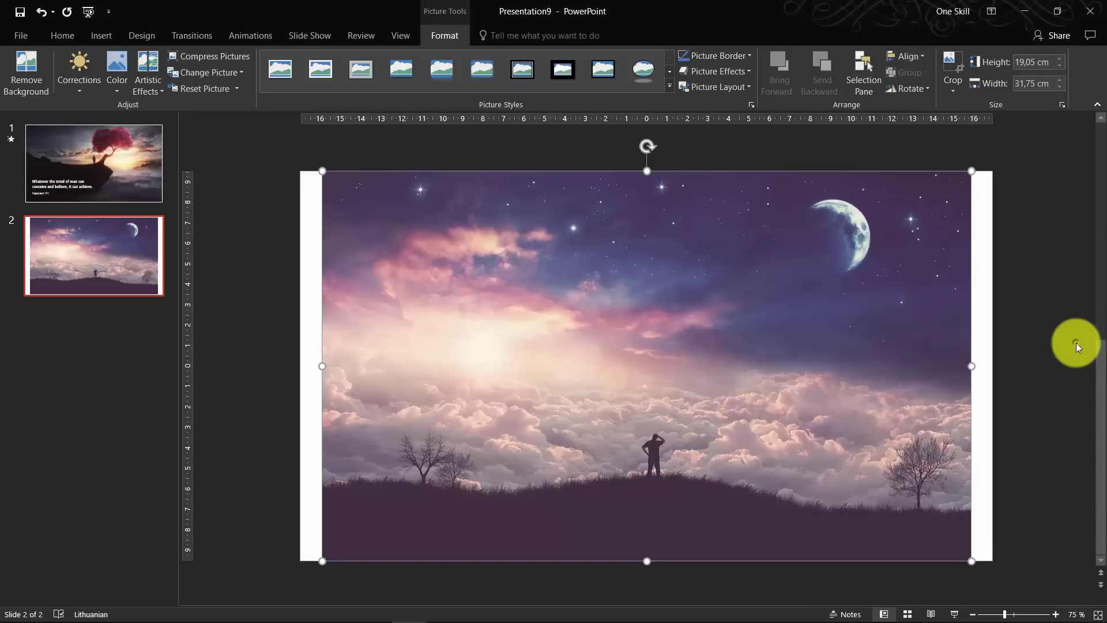
click(954, 65)
Move the cropped picture to the top-left corner and enlarge it to fill the slide.
drag(544, 257, 524, 251)
click(952, 532)
drag(957, 538, 984, 562)
click(1022, 413)
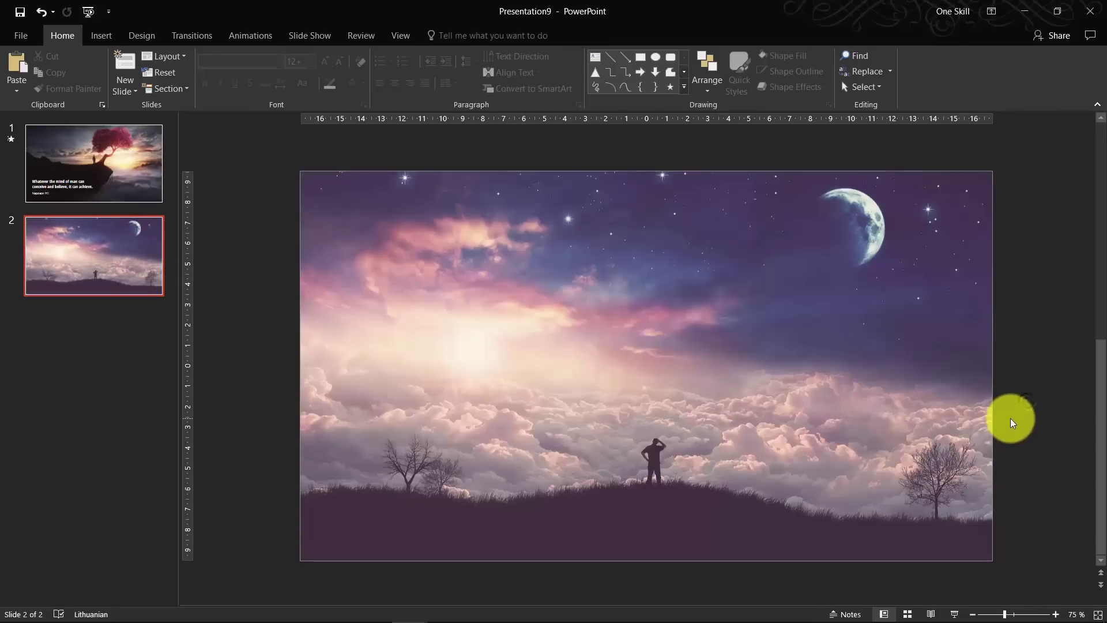
Copy the quote text box from the cherry-tree slide and paste it onto slide 2.
click(129, 158)
click(415, 441)
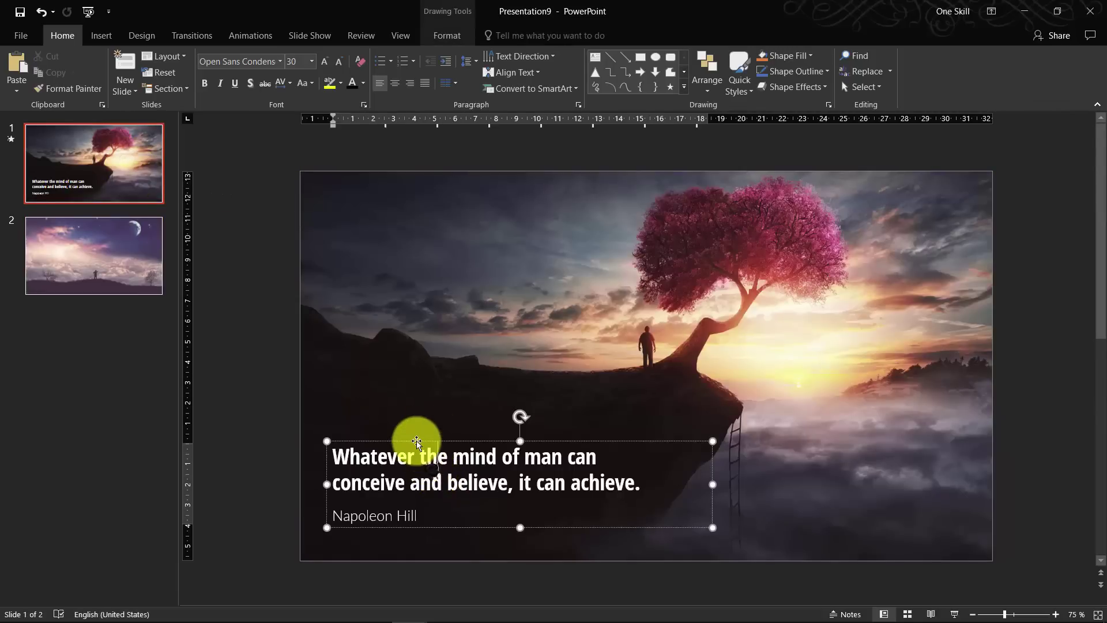
key(ctrl+c)
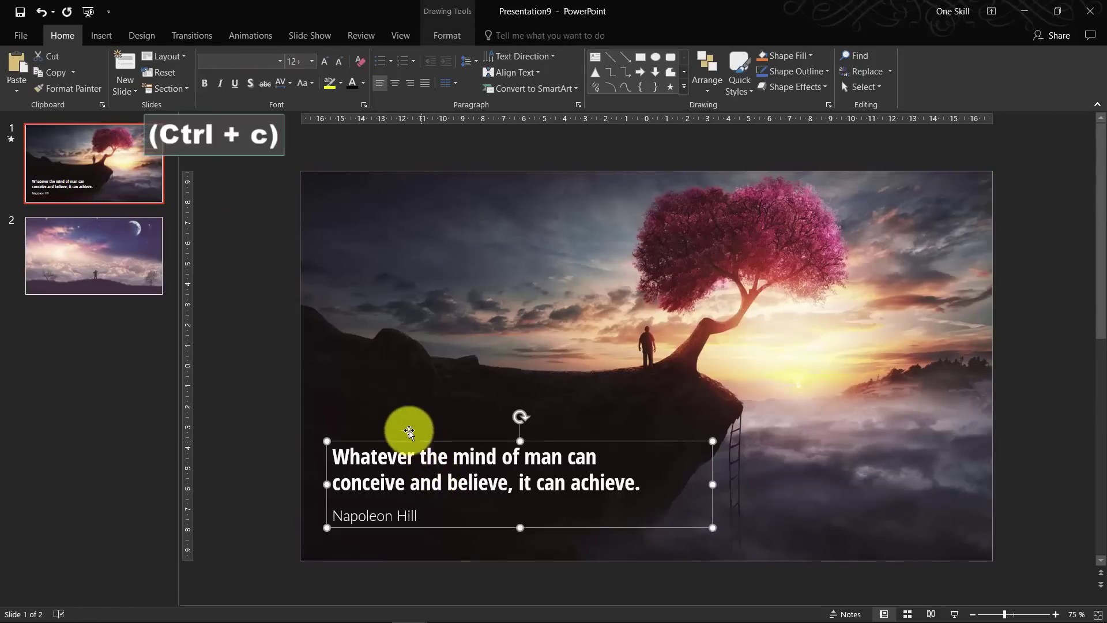
click(109, 248)
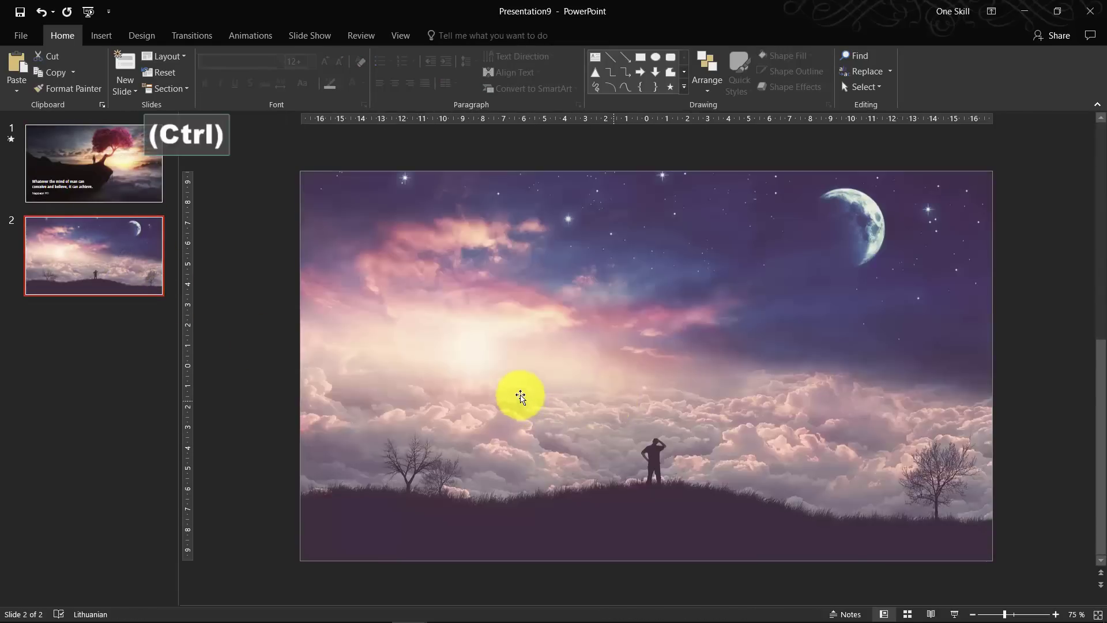
key(ctrl+v)
drag(542, 440, 868, 259)
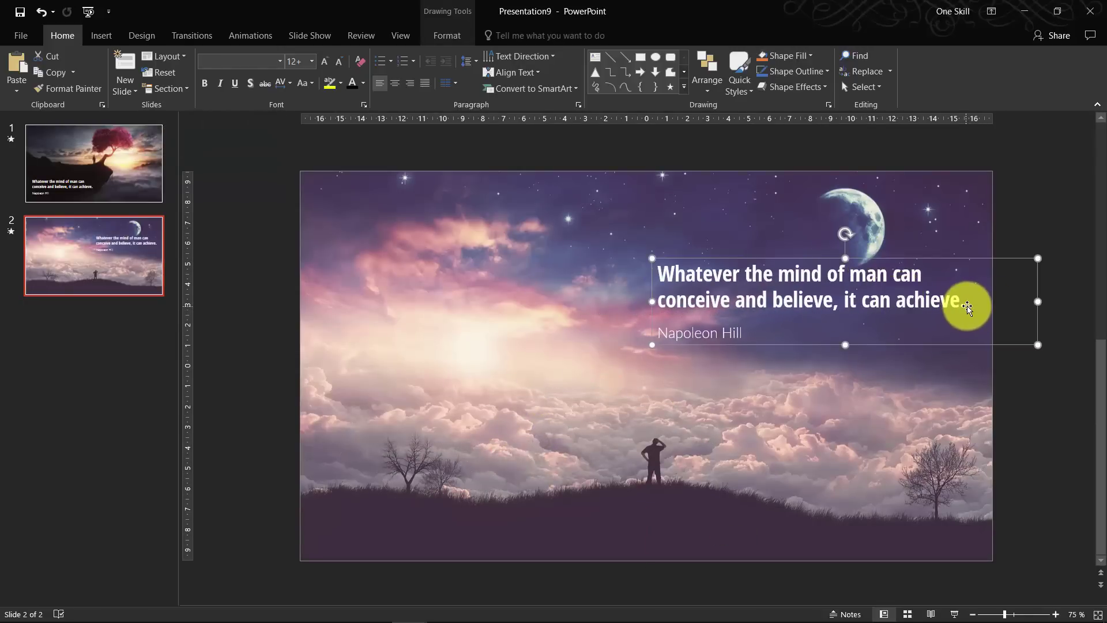
Replace the quote with 'Something amazing' and the subtitle with 'Your Name'.
click(960, 306)
drag(956, 304, 657, 273)
text(Some)
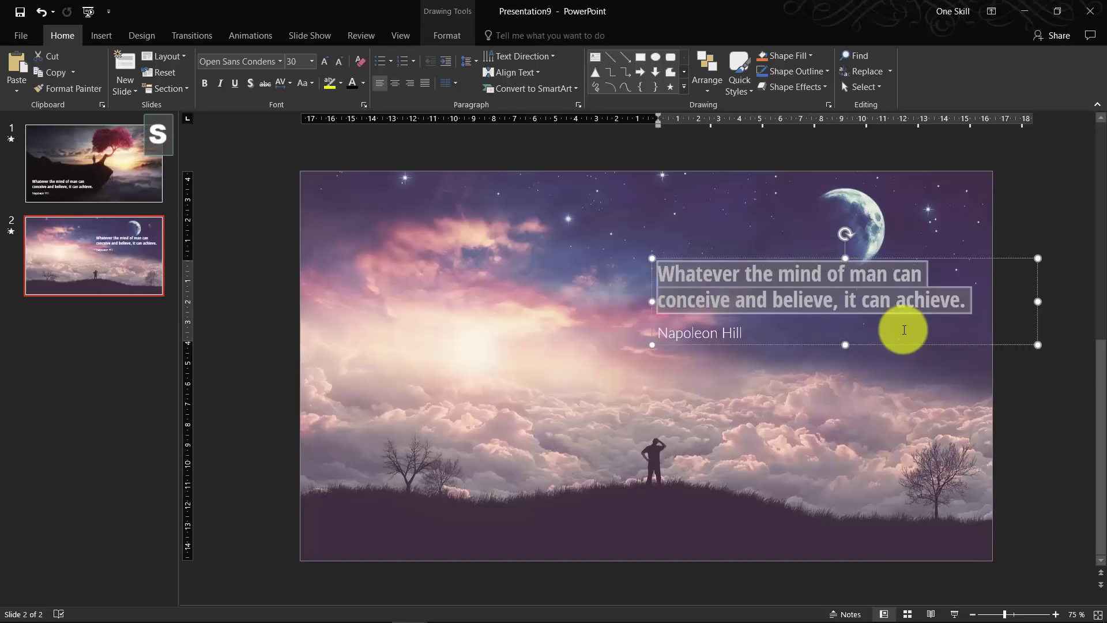
text(thing amazing)
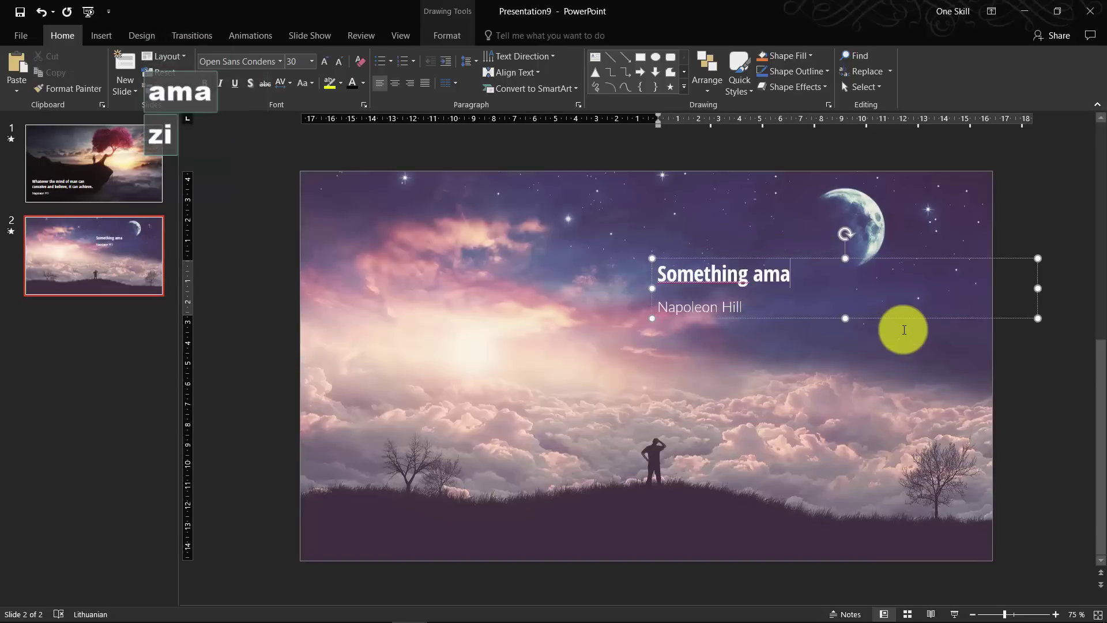
drag(745, 307, 659, 307)
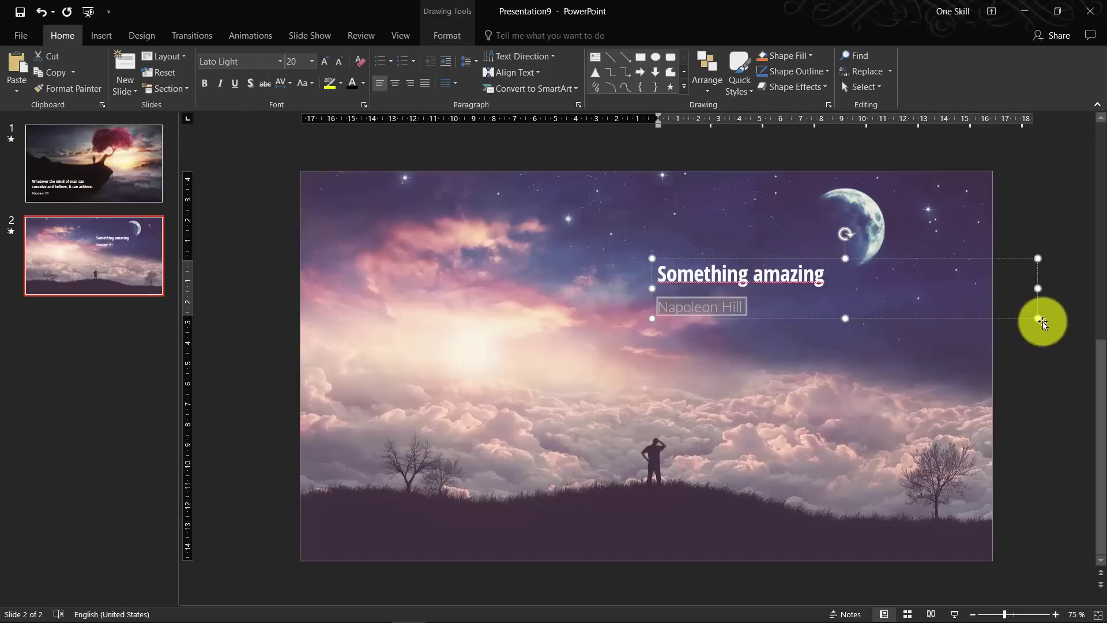
text(Your Name)
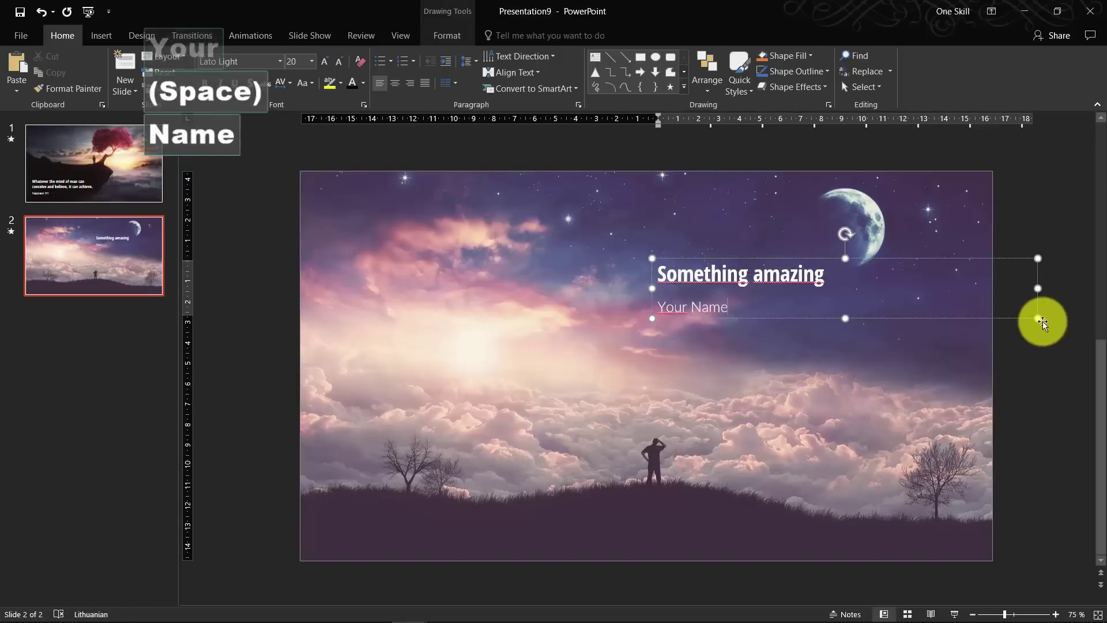
Narrow the text box, centre its text, and position it below the moon.
drag(1037, 286, 884, 271)
click(394, 83)
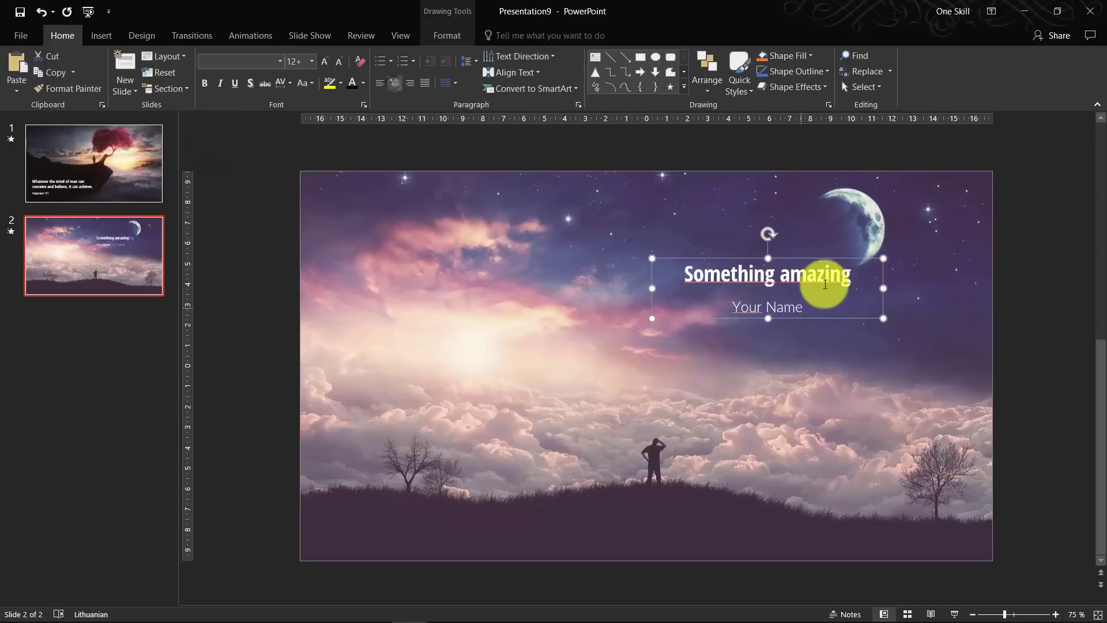
drag(808, 257, 897, 284)
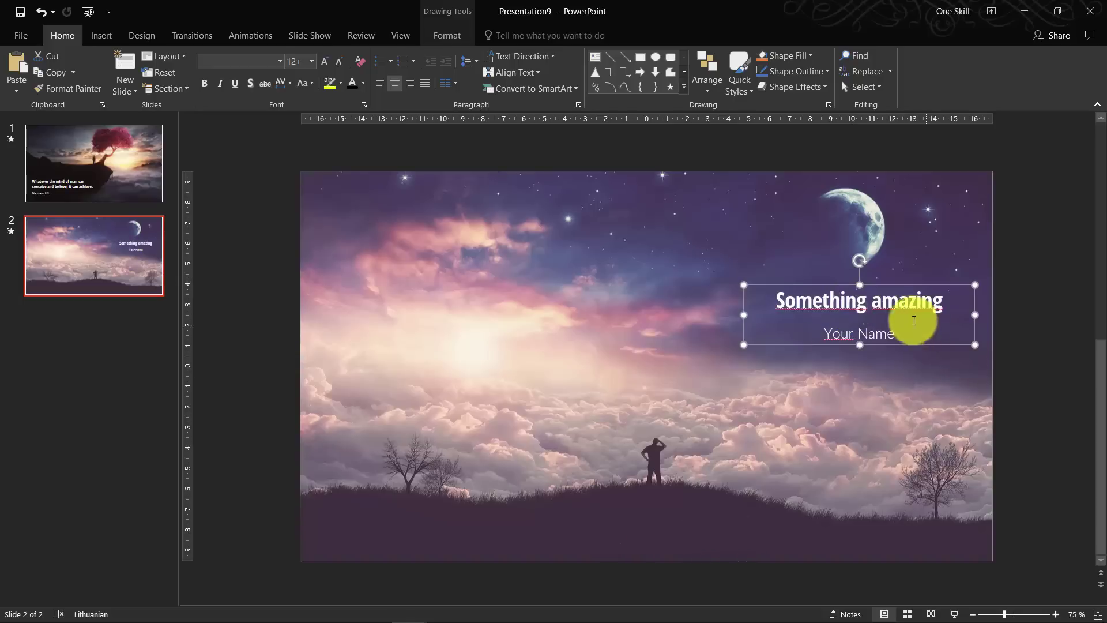
mouse_move(909, 288)
mouse_down()
mouse_move(894, 272)
mouse_move(904, 286)
mouse_up()
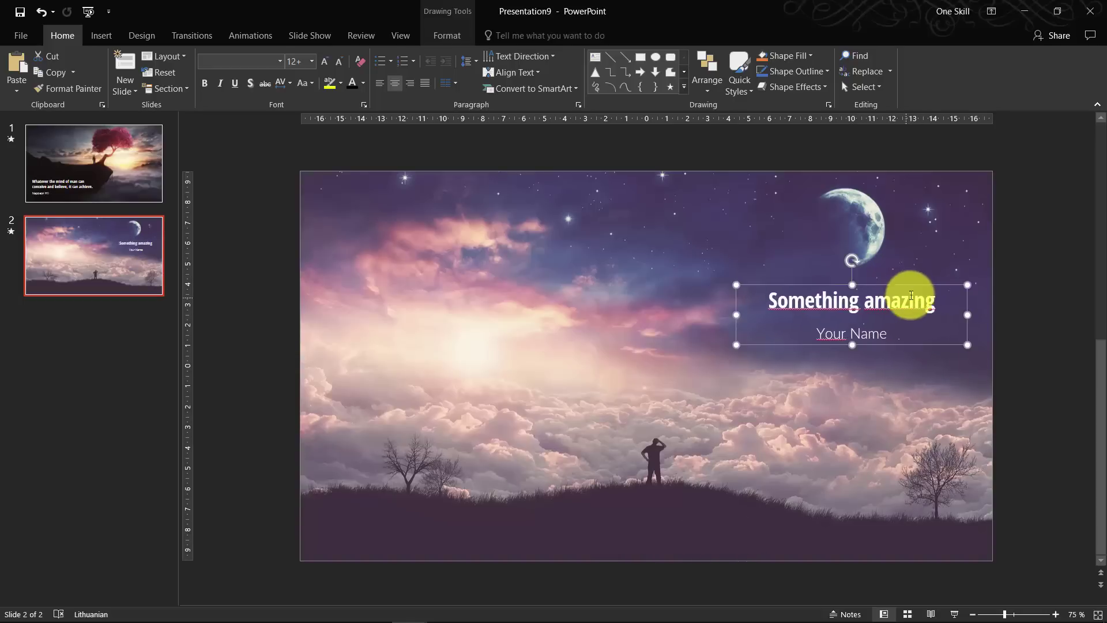
Open the Animation Pane and review the title box and cherry-tree slide animations.
click(1034, 298)
click(248, 36)
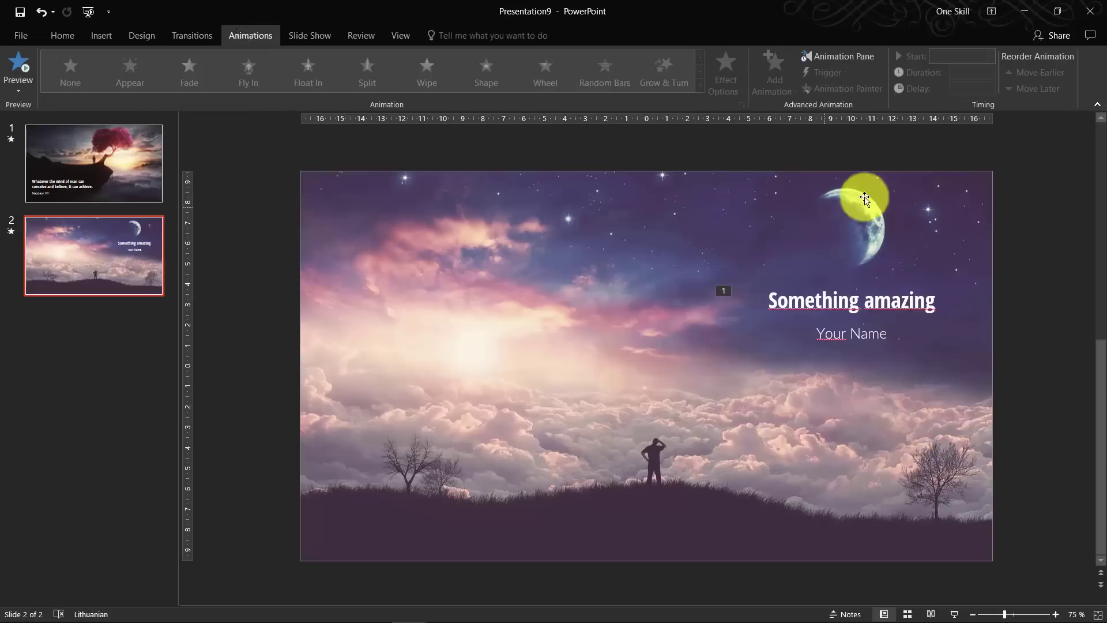
click(842, 56)
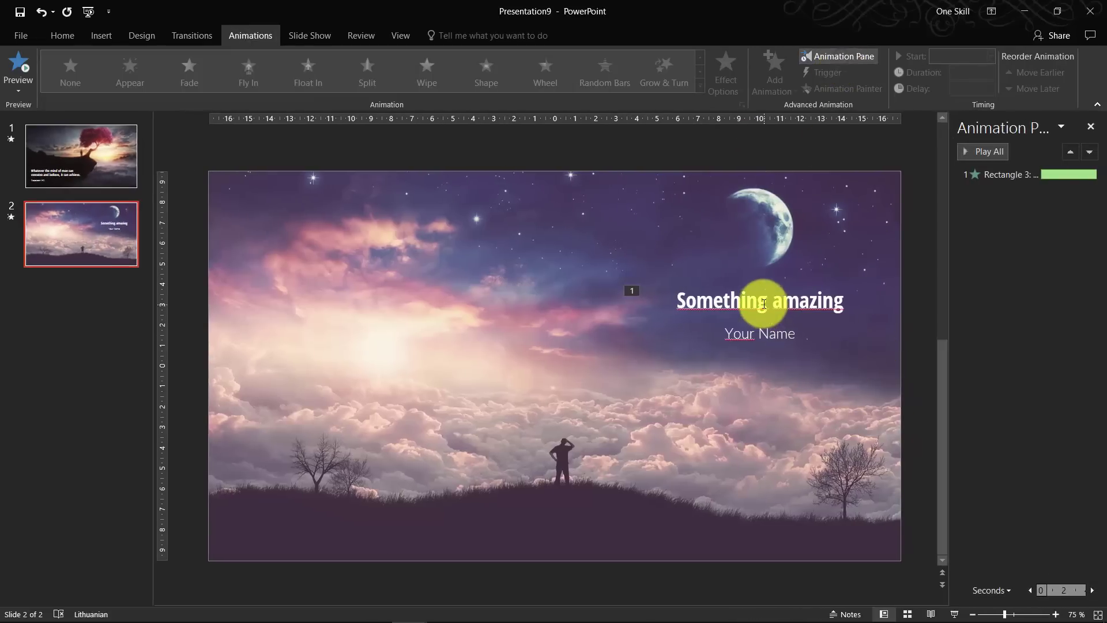
click(764, 303)
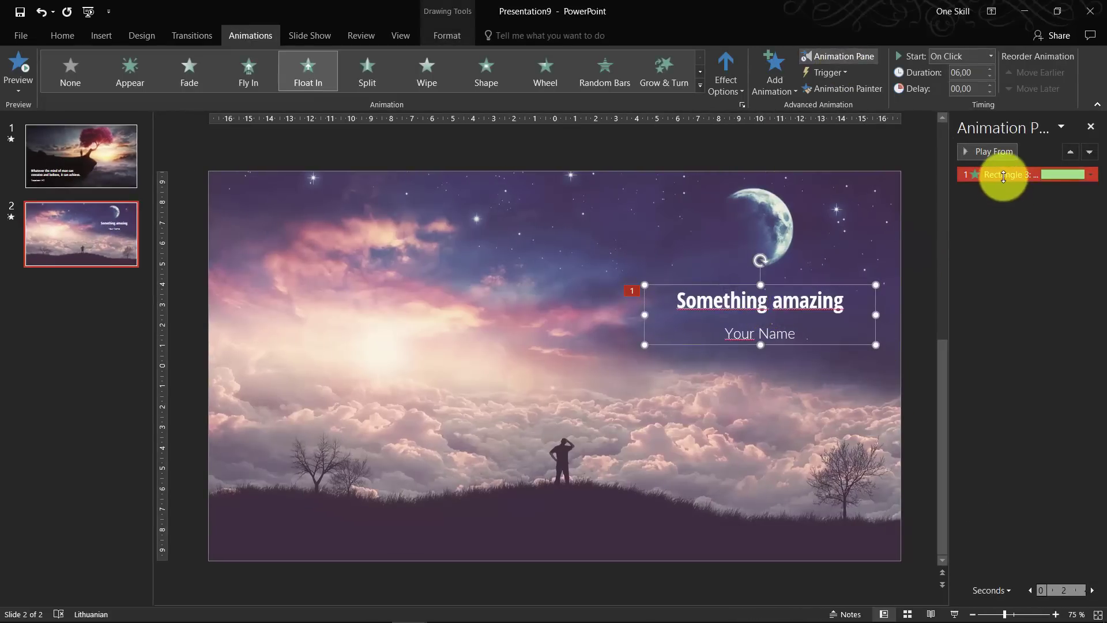
click(103, 153)
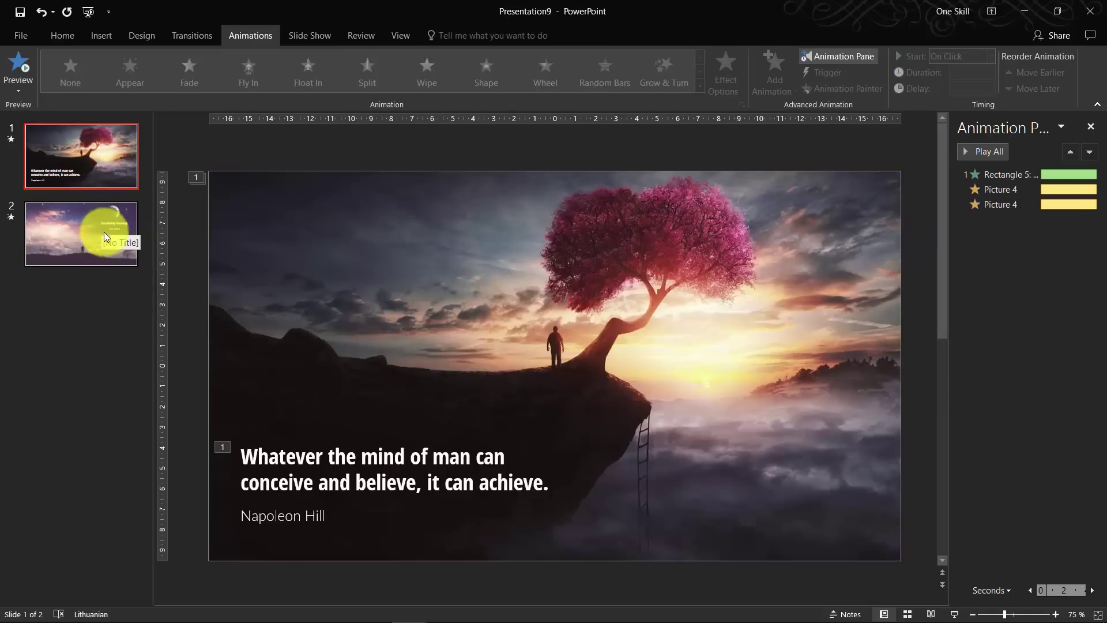
click(100, 236)
Copy the cherry-tree background's animations onto the moonlit clouds picture with Animation Painter.
click(493, 287)
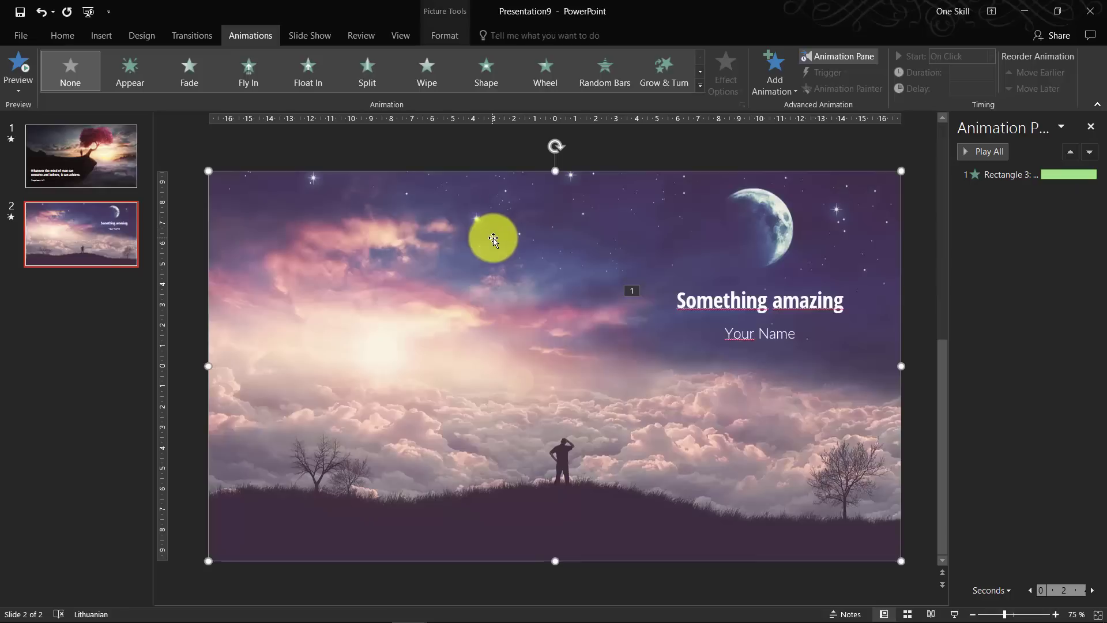
click(120, 147)
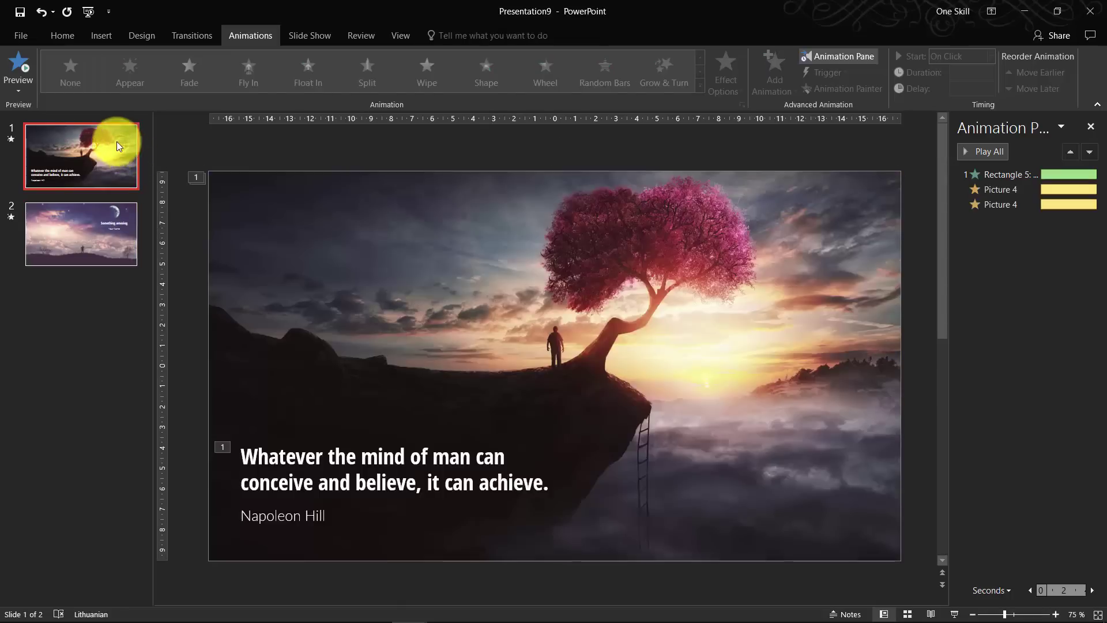
click(378, 219)
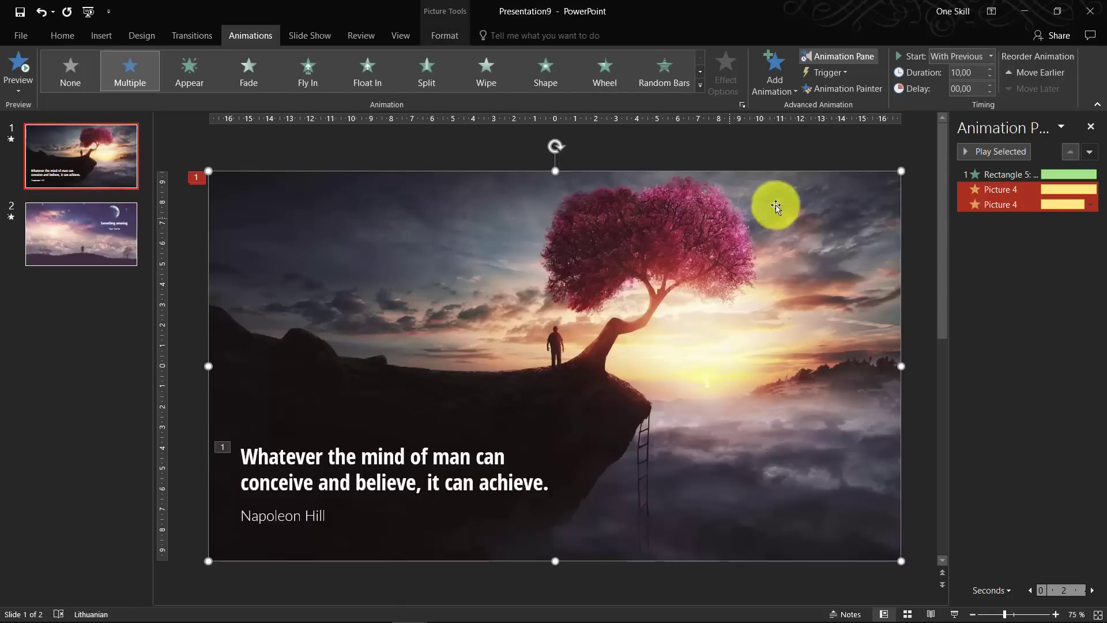
click(838, 91)
click(123, 228)
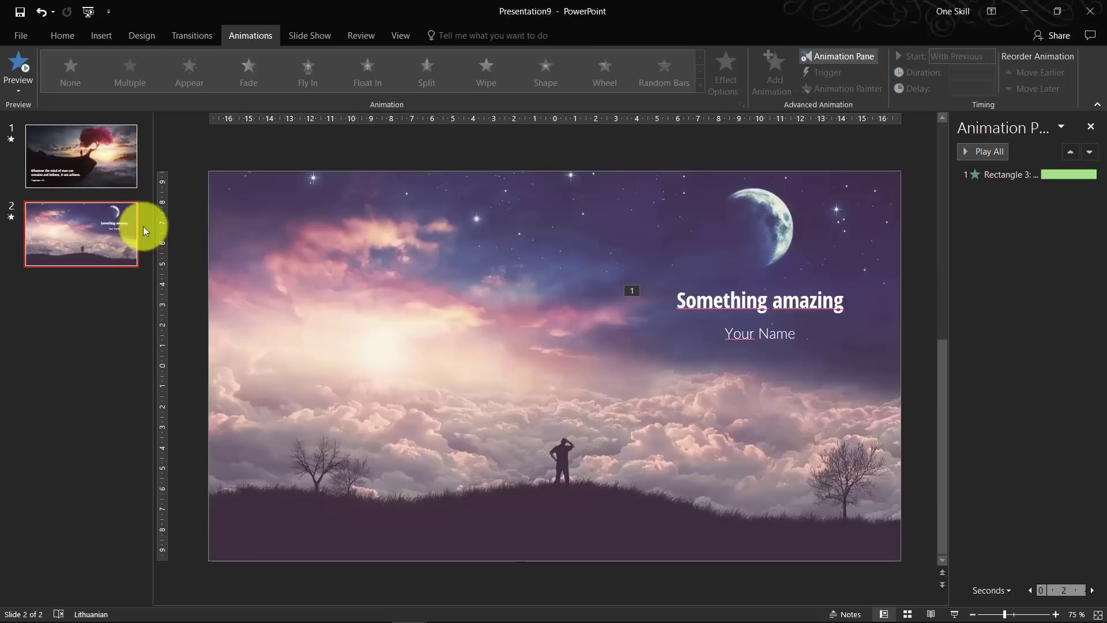
click(423, 202)
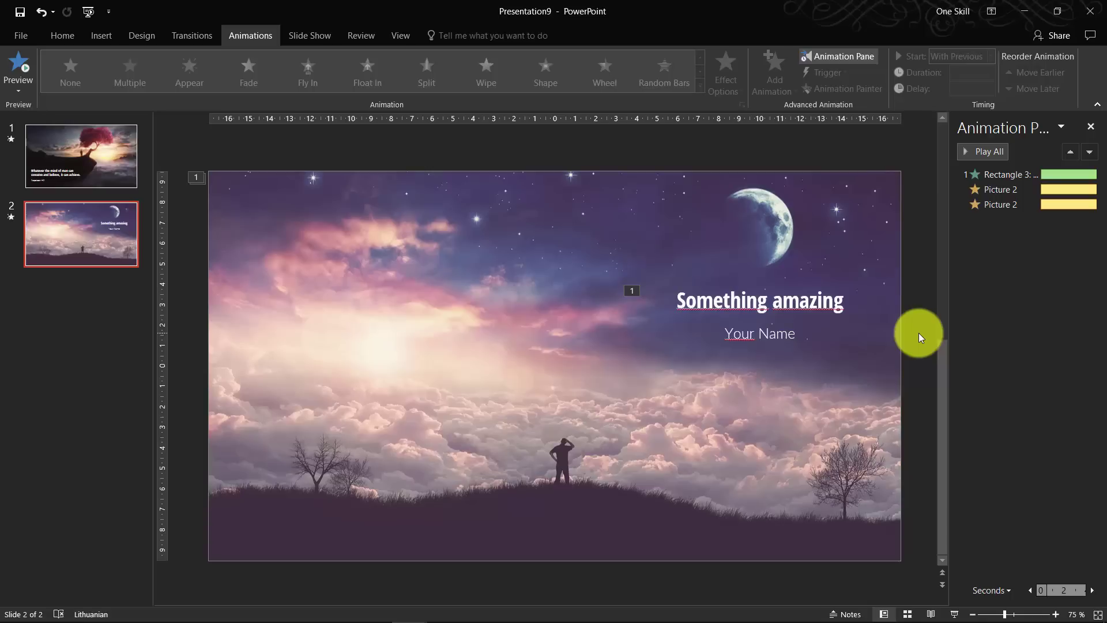
Switch to the Slides with Quotes and GraphicStock deck via Alt+Tab.
key(alt+Tab)
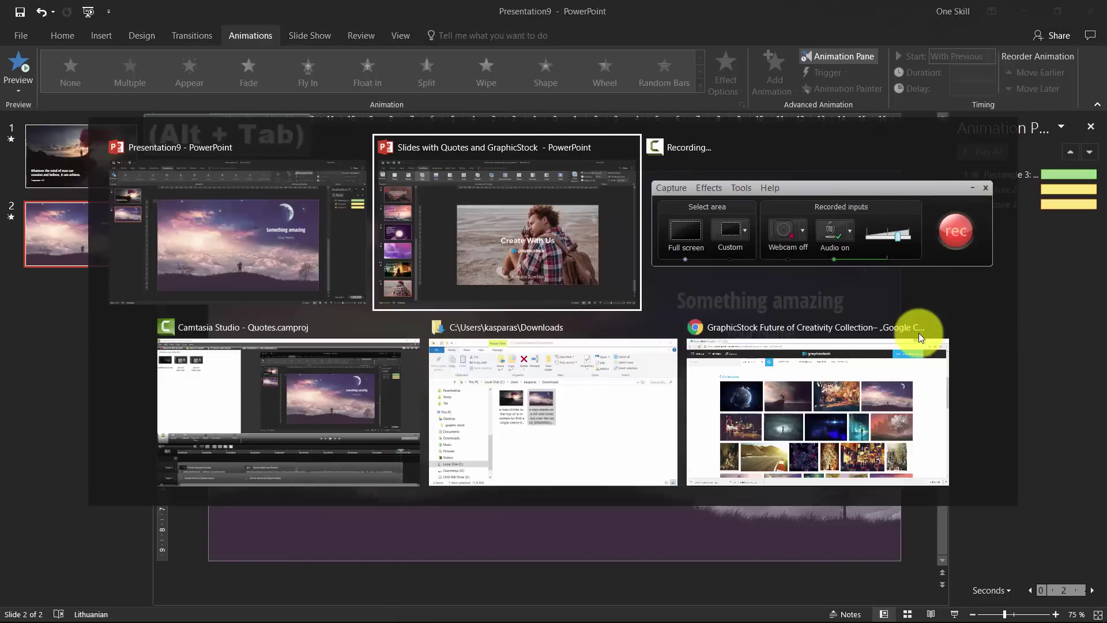
click(488, 227)
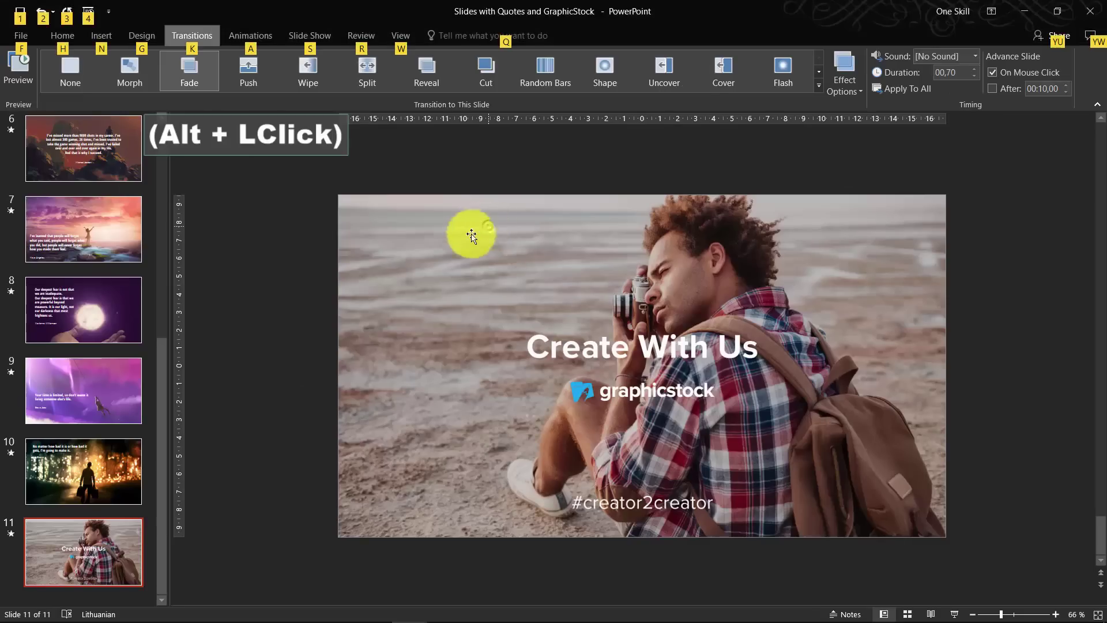